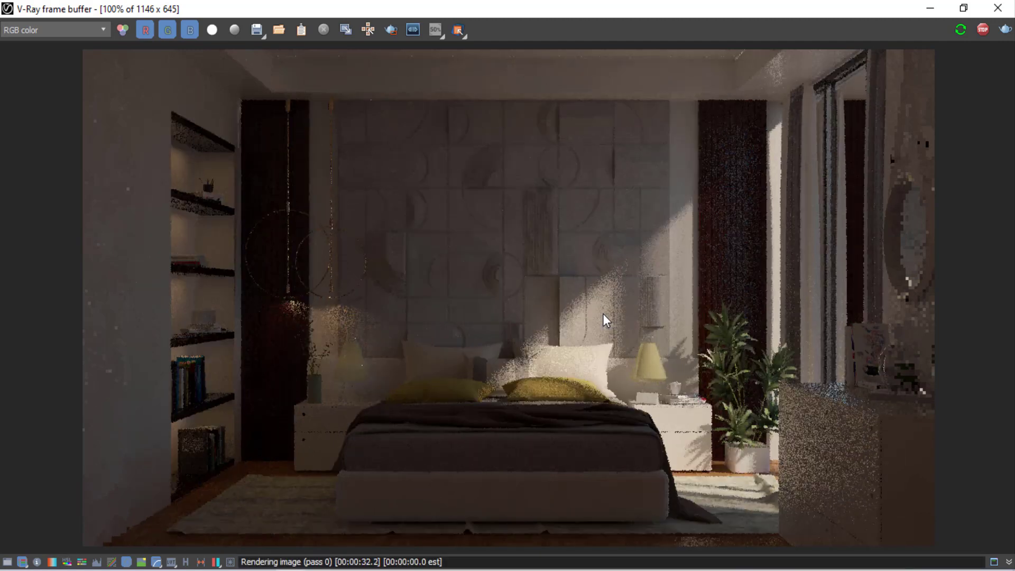
Step: Stop the test render, clear the selection, and arm VRayPhysicalCamera creation from the VRay camera category
{"action": "left_click", "coordinate": [982, 30]}
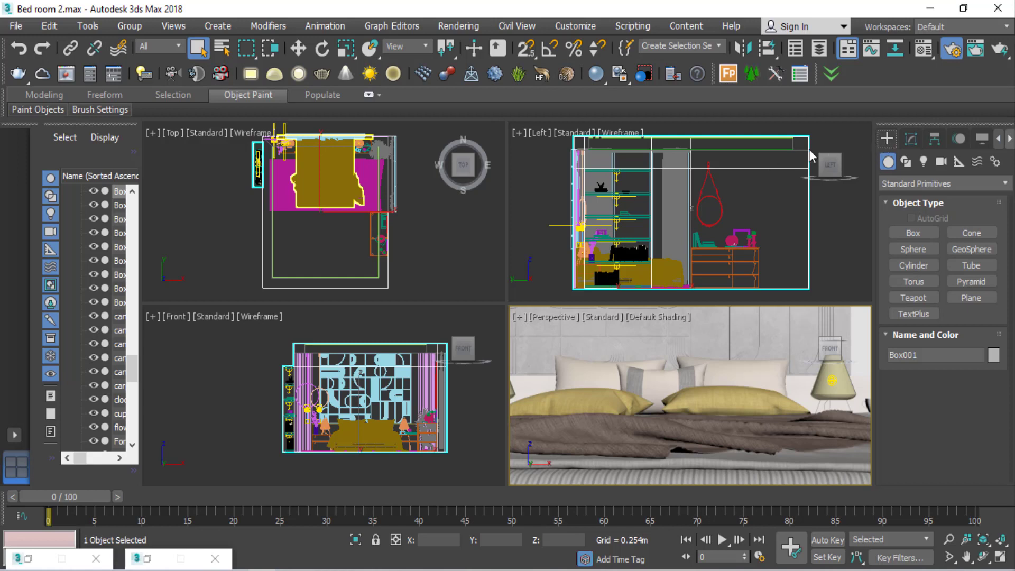
{"action": "left_click", "coordinate": [317, 221]}
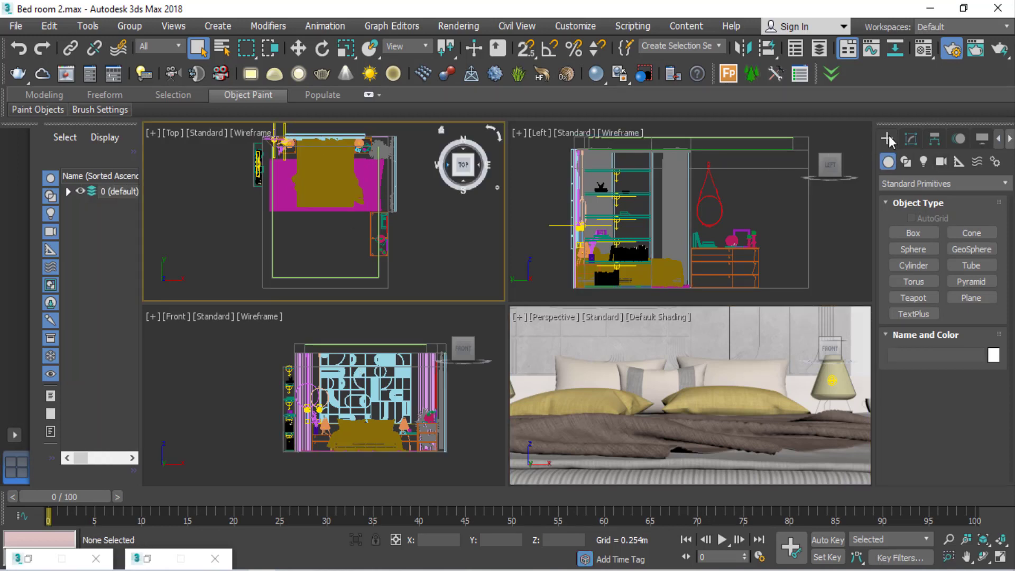
{"action": "left_click", "coordinate": [937, 163]}
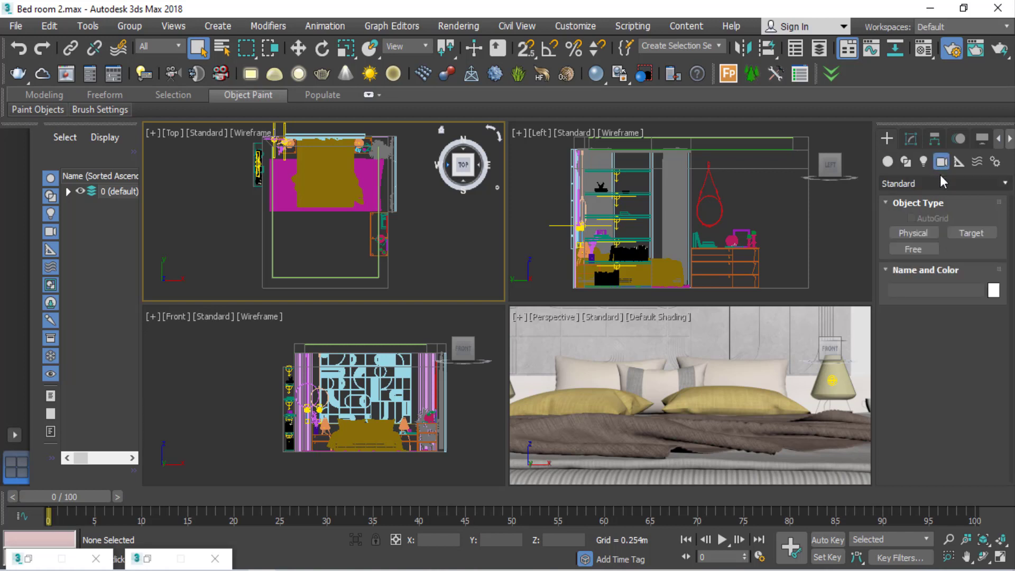
{"action": "left_click", "coordinate": [945, 183]}
{"action": "left_click", "coordinate": [903, 214]}
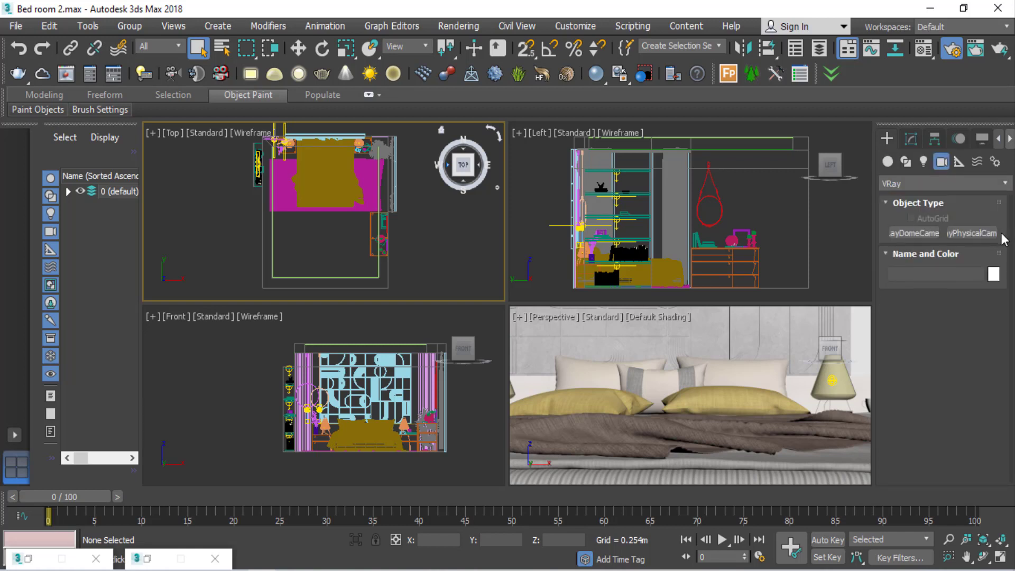
{"action": "left_click", "coordinate": [986, 236]}
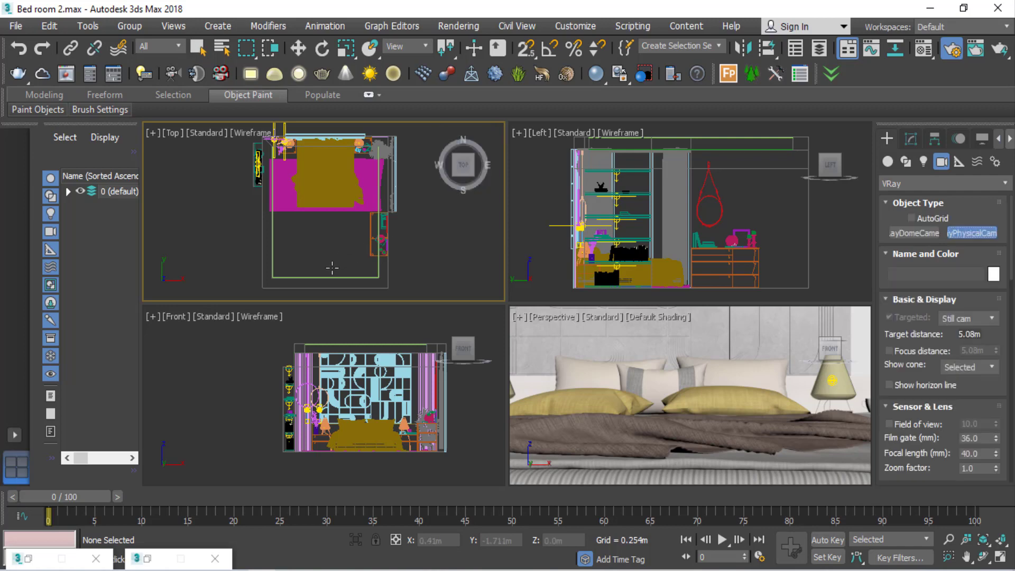
Step: Create a V-Ray physical camera in the Top view, at the room's foot aimed at the bed
{"action": "middle_click_drag", "start_coordinate": [332, 268], "coordinate": [333, 255]}
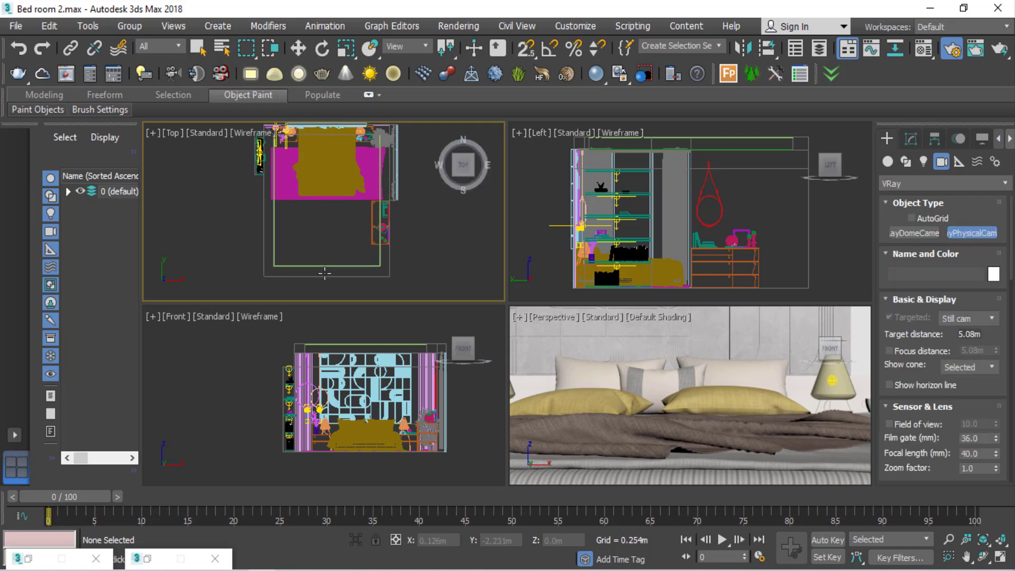
{"action": "left_click_drag", "start_coordinate": [325, 274], "coordinate": [325, 128]}
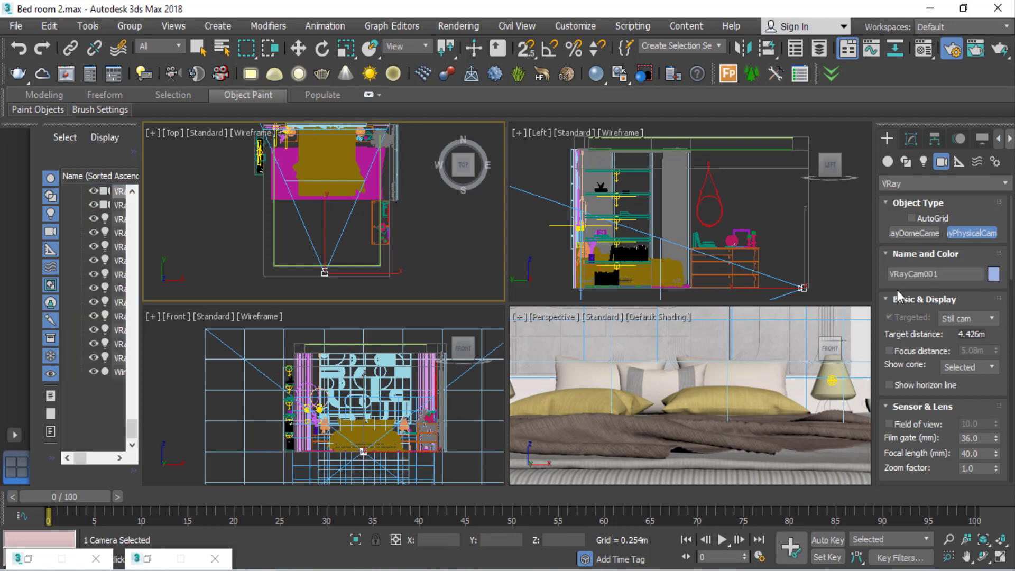
{"action": "left_click", "coordinate": [298, 48]}
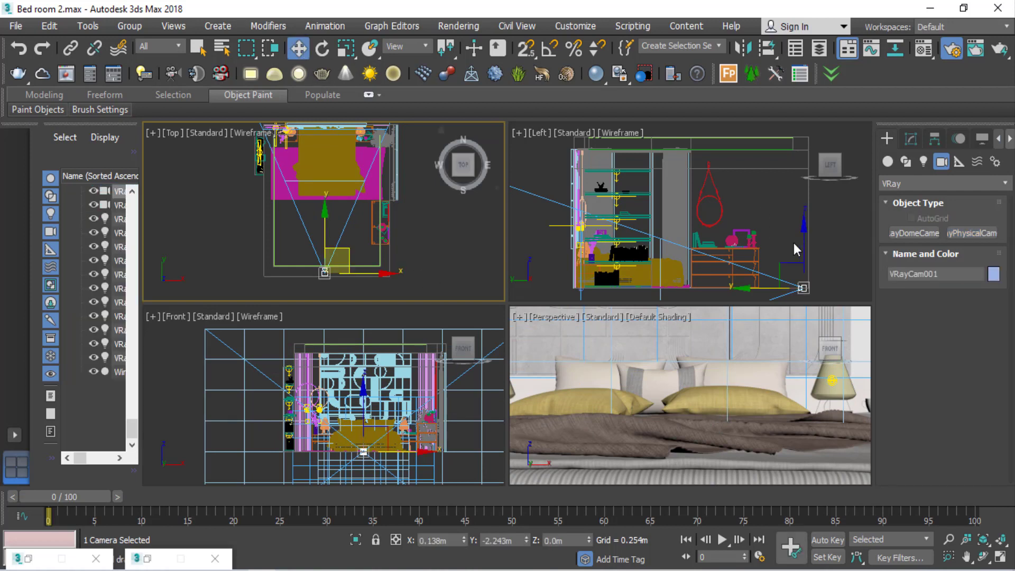
{"action": "middle_click_drag", "start_coordinate": [760, 212], "coordinate": [744, 192]}
Step: Raise VRayCam001 to a Z height of 1.2 m
{"action": "left_click_drag", "start_coordinate": [763, 190], "coordinate": [786, 136]}
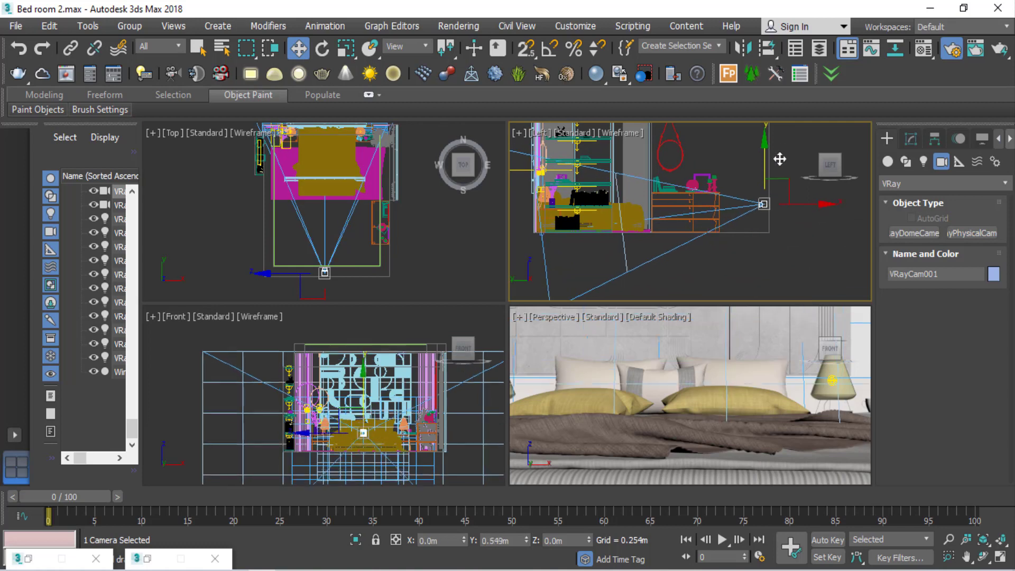
{"action": "left_click", "coordinate": [569, 539]}
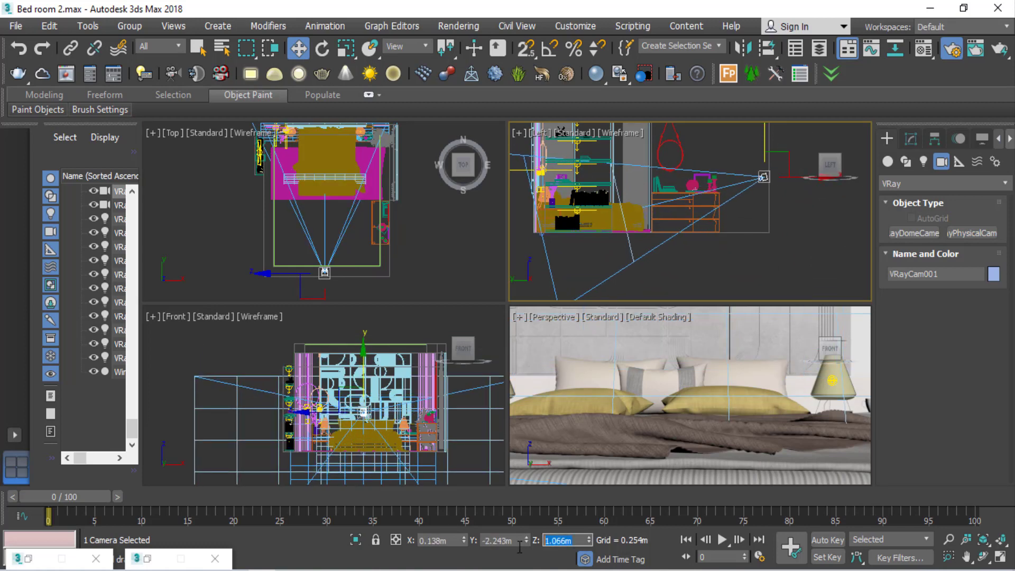
{"action": "type", "text": "1.2"}
{"action": "key", "text": "Return"}
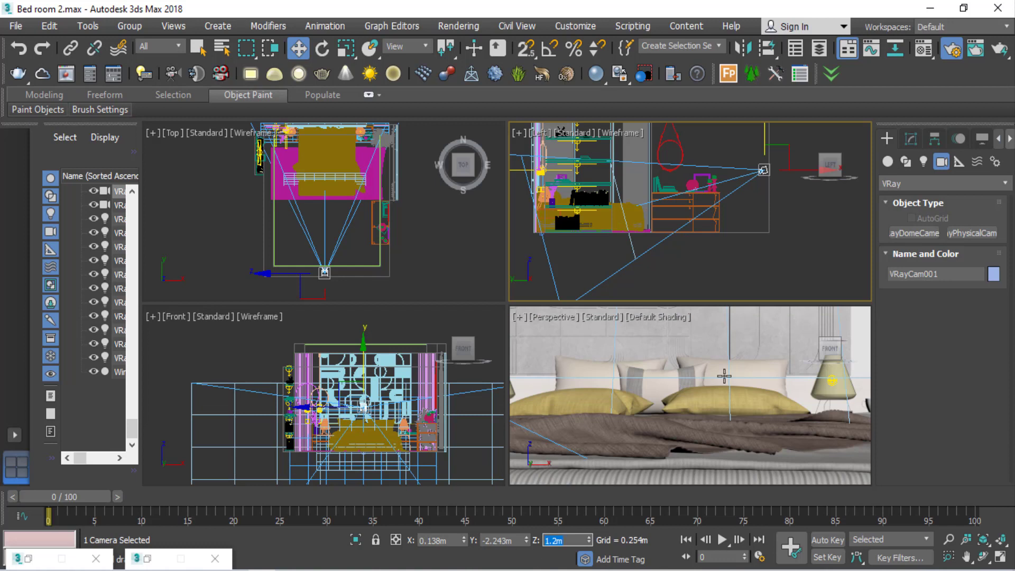
{"action": "scroll", "coordinate": [708, 278], "scroll_direction": "down", "scroll_amount": 2}
{"action": "scroll", "coordinate": [708, 278], "scroll_direction": "down", "scroll_amount": 2}
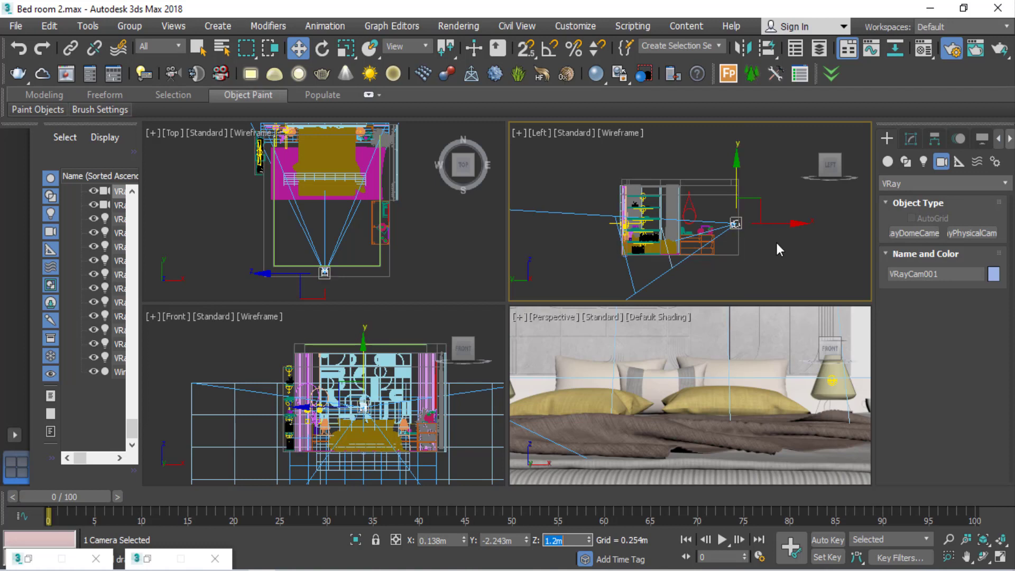
Step: Switch the Perspective viewport to the VRayCam001 view and select the camera's target
{"action": "left_click", "coordinate": [691, 366]}
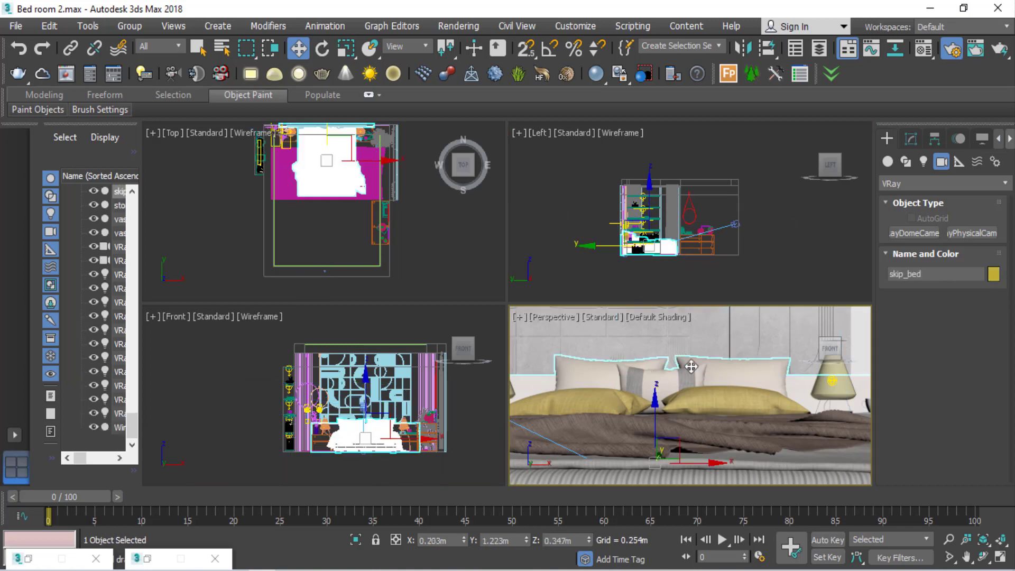
{"action": "key", "text": "c"}
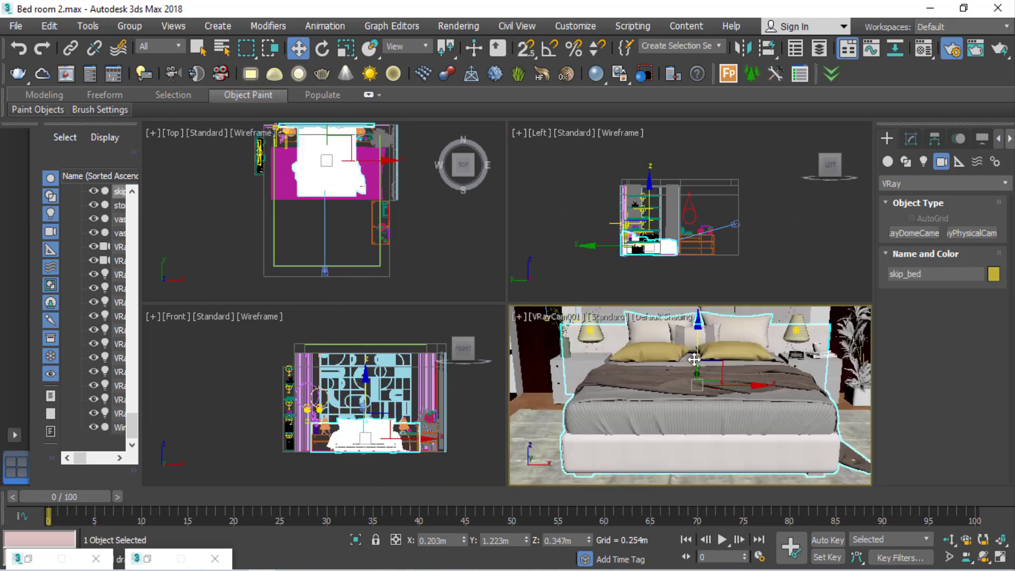
{"action": "left_click", "coordinate": [541, 315]}
{"action": "left_click", "coordinate": [801, 402]}
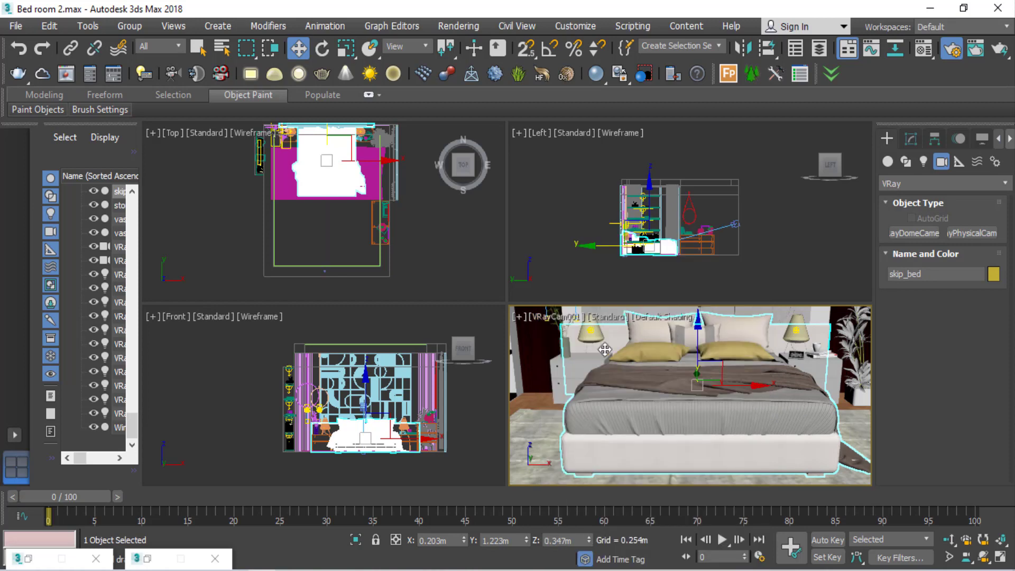
{"action": "left_click", "coordinate": [540, 315]}
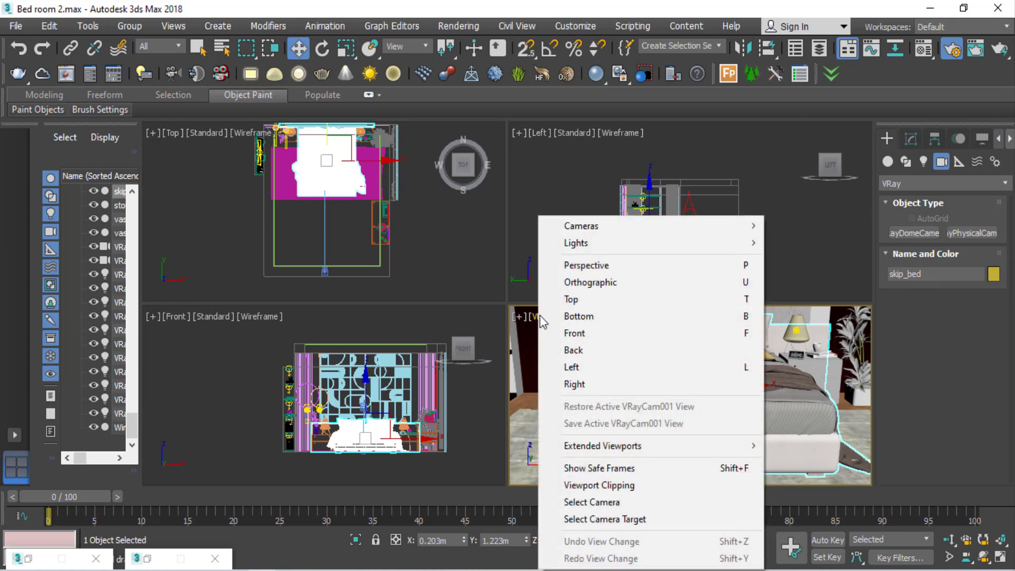
{"action": "left_click", "coordinate": [613, 518]}
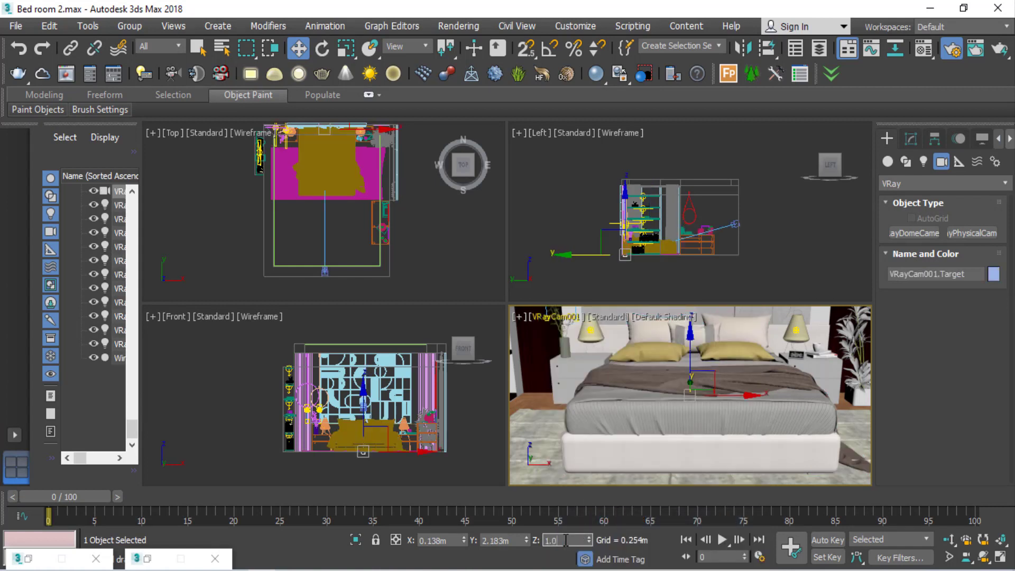
Step: Set the camera target's height to 1.2 m, nudge it slightly sideways, and zoom the Left view
{"action": "key", "text": "Return"}
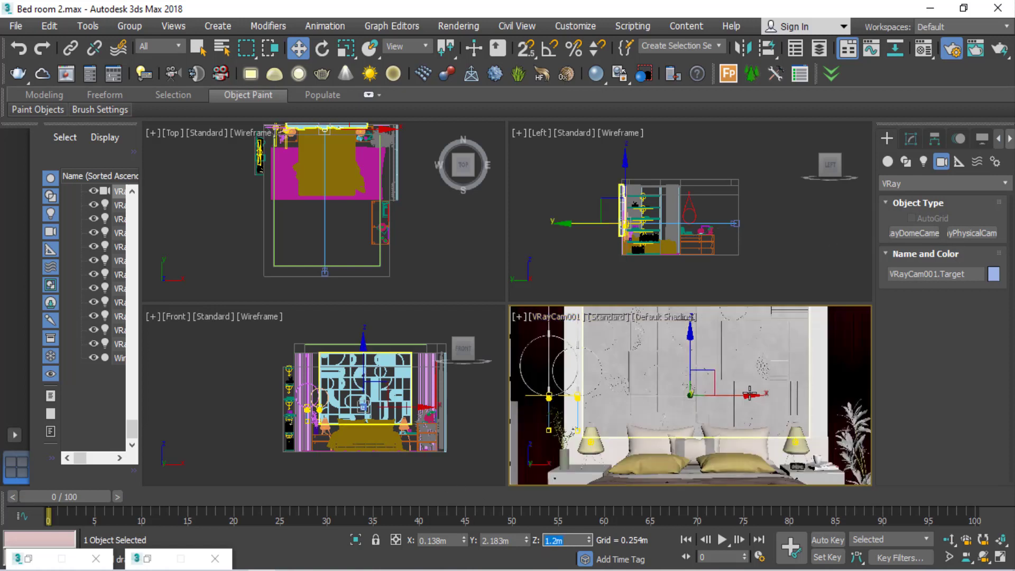
{"action": "middle_click_drag", "start_coordinate": [744, 390], "coordinate": [740, 390]}
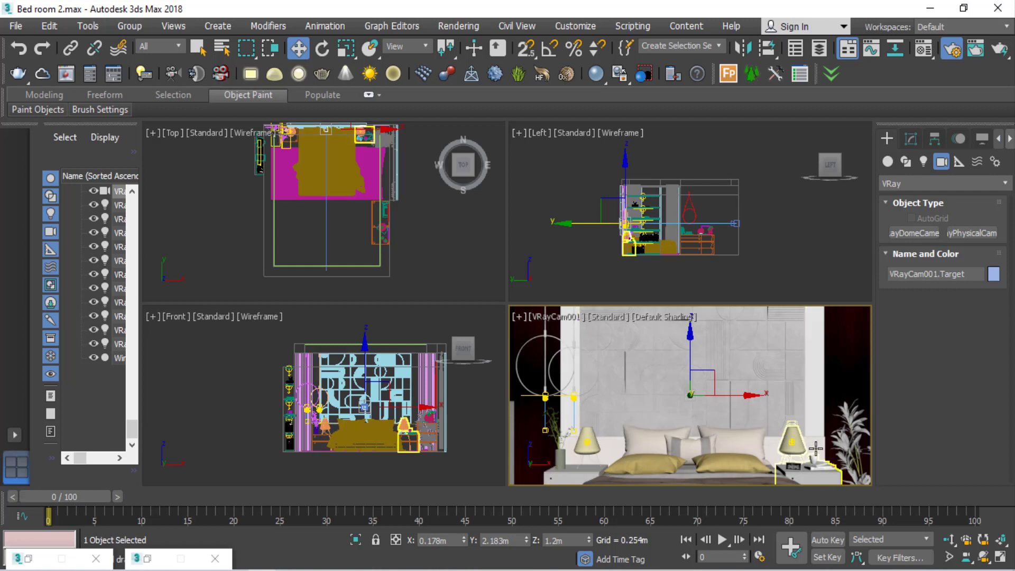
{"action": "scroll", "coordinate": [738, 217], "scroll_direction": "up", "scroll_amount": 4}
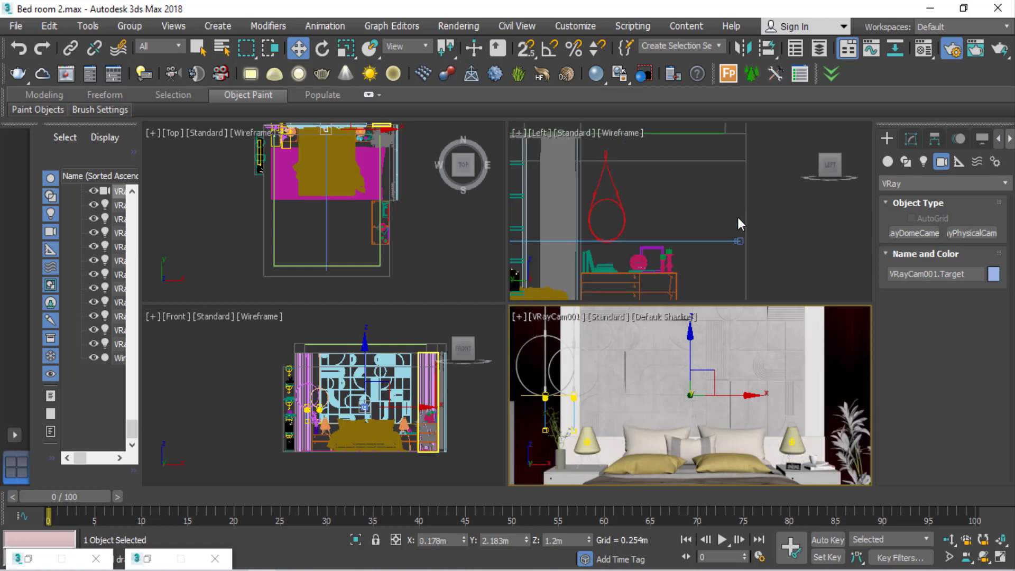
{"action": "scroll", "coordinate": [782, 228], "scroll_direction": "down", "scroll_amount": 2}
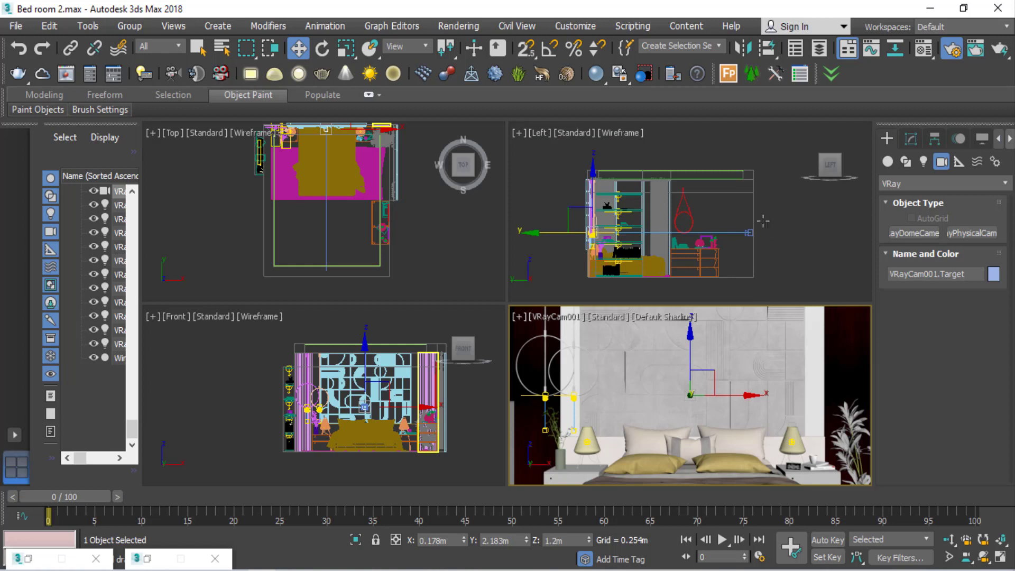
{"action": "scroll", "coordinate": [749, 237], "scroll_direction": "up", "scroll_amount": 3}
{"action": "scroll", "coordinate": [791, 245], "scroll_direction": "down", "scroll_amount": 3}
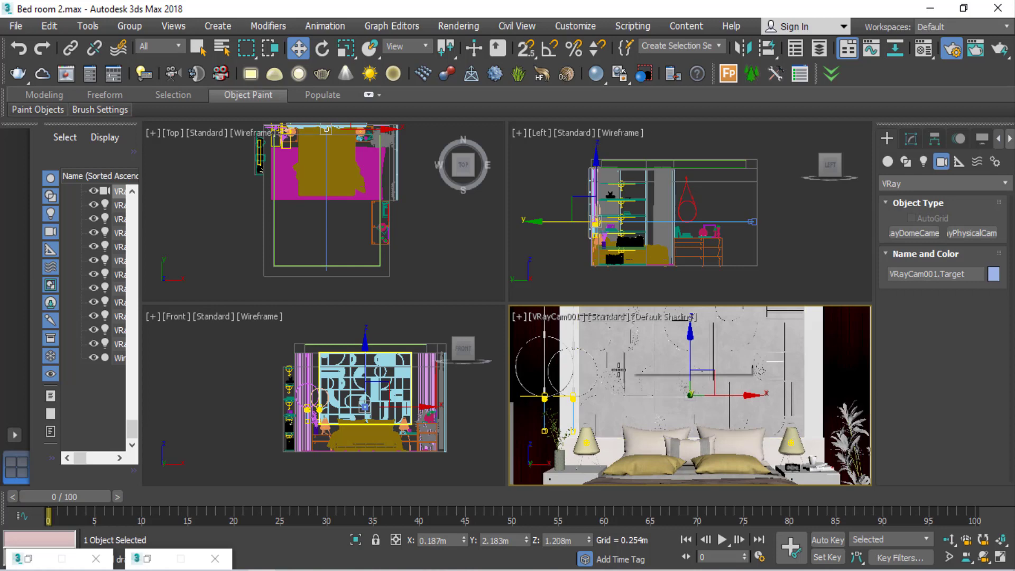
Step: Show safe frames in the VRayCam001 view, then pick the bed, room box and left curtain
{"action": "left_click", "coordinate": [546, 317]}
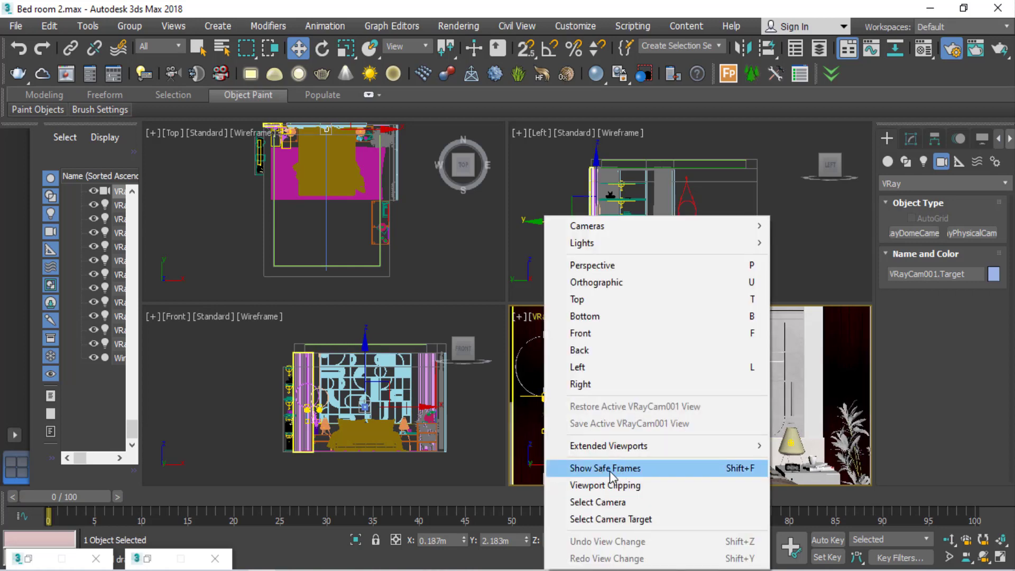
{"action": "left_click", "coordinate": [640, 471]}
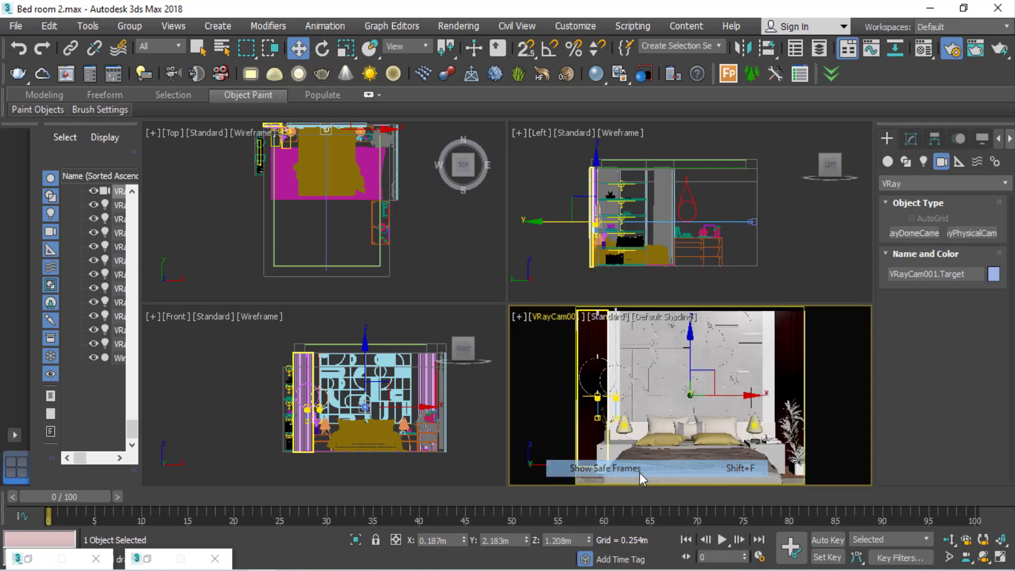
{"action": "left_click", "coordinate": [727, 426]}
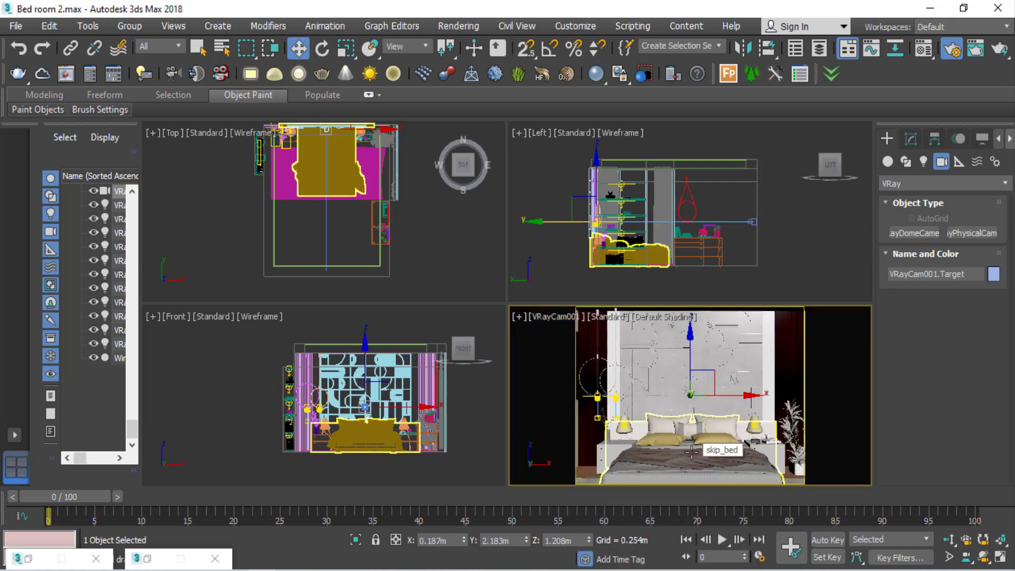
{"action": "key", "text": "shift+f"}
{"action": "key", "text": "shift+f"}
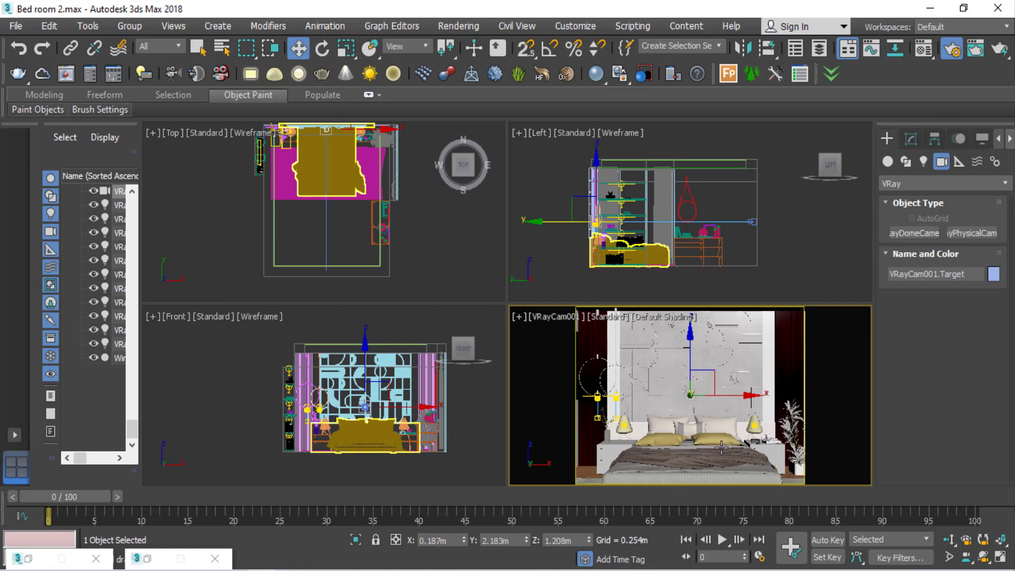
{"action": "left_click", "coordinate": [570, 421]}
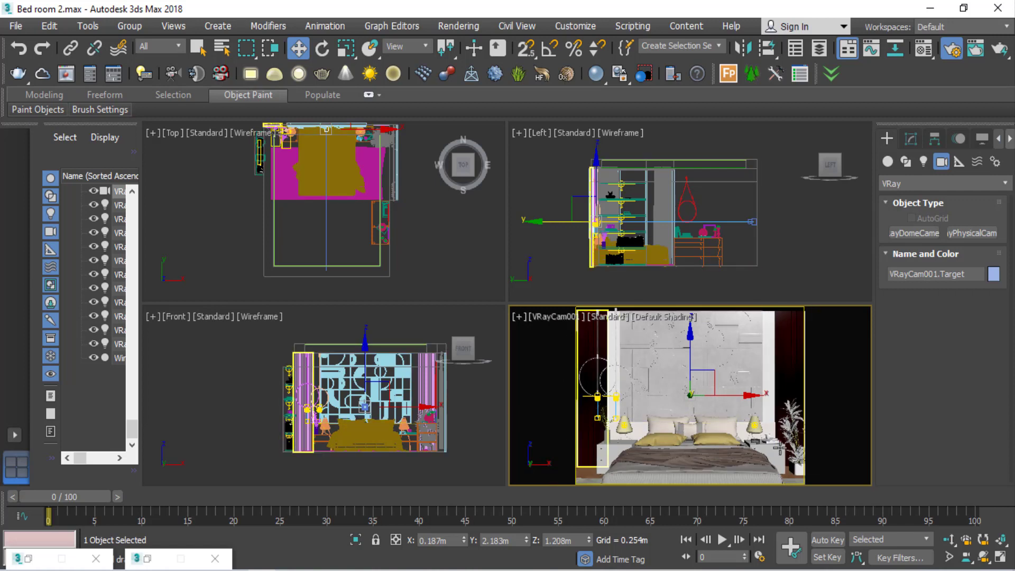
{"action": "left_click", "coordinate": [592, 370]}
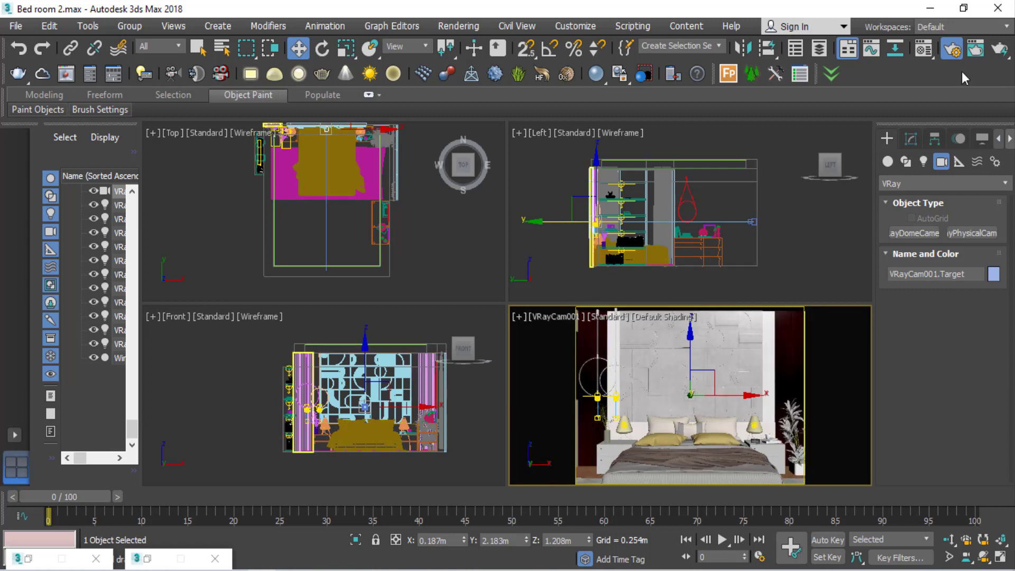
Step: Set the render output size to the HDTV (video) 1920×1080 preset in Render Setup
{"action": "left_click", "coordinate": [26, 558]}
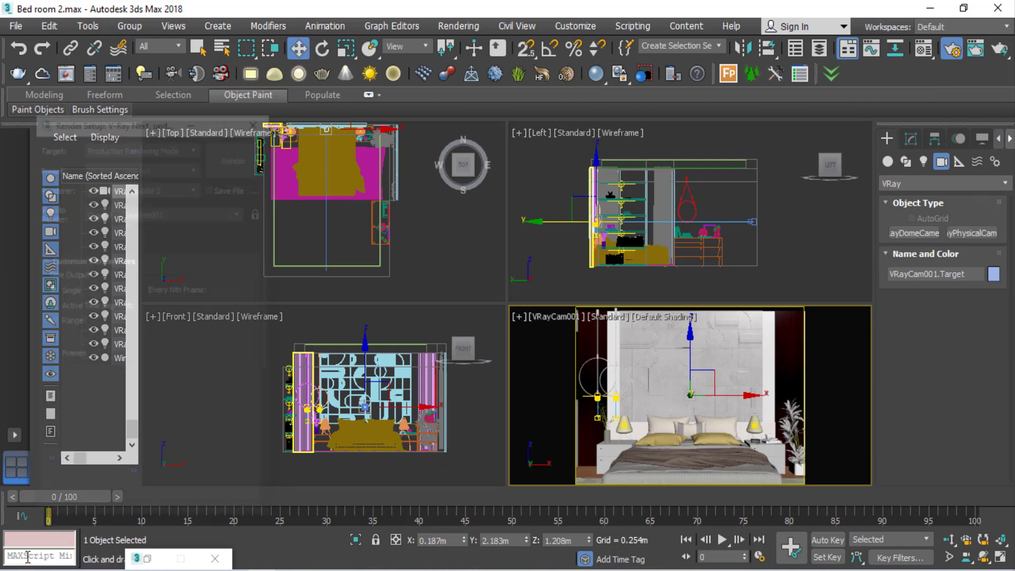
{"action": "scroll", "coordinate": [144, 316], "scroll_direction": "down", "scroll_amount": 2}
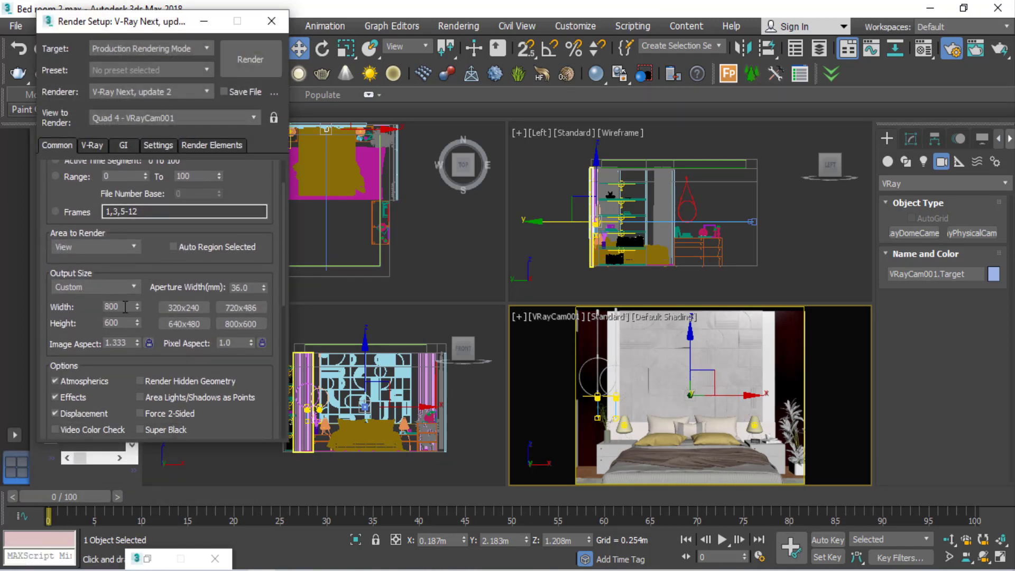
{"action": "left_click", "coordinate": [127, 288]}
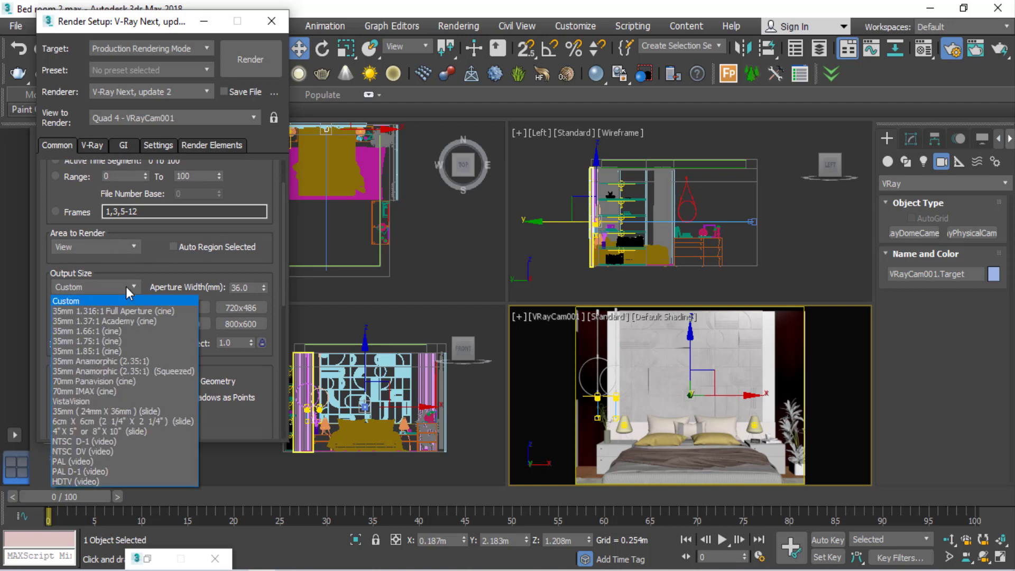
{"action": "left_click", "coordinate": [100, 481]}
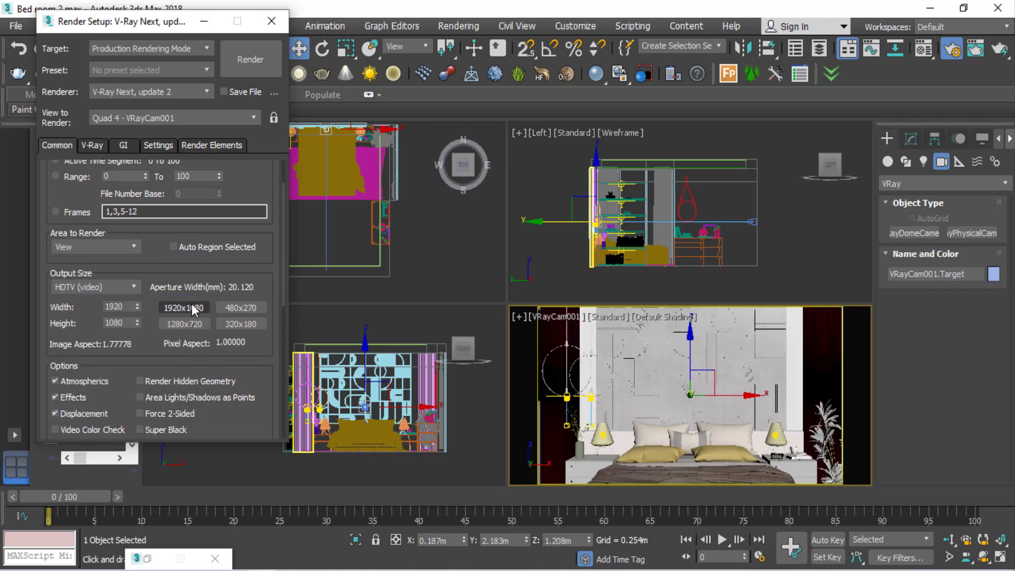
{"action": "left_click", "coordinate": [193, 308]}
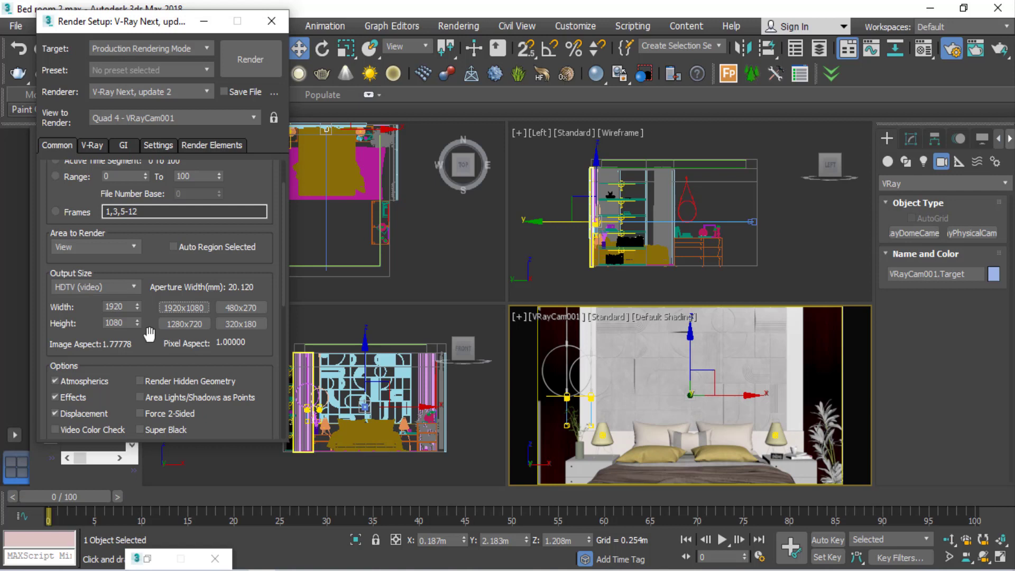
{"action": "left_click_drag", "start_coordinate": [149, 333], "coordinate": [151, 329]}
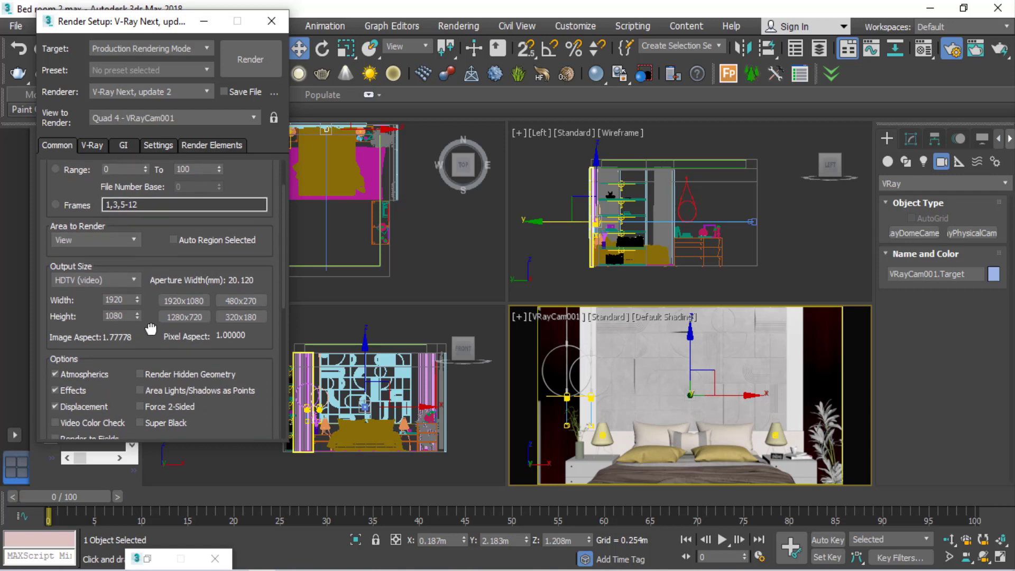
{"action": "left_click", "coordinate": [799, 429]}
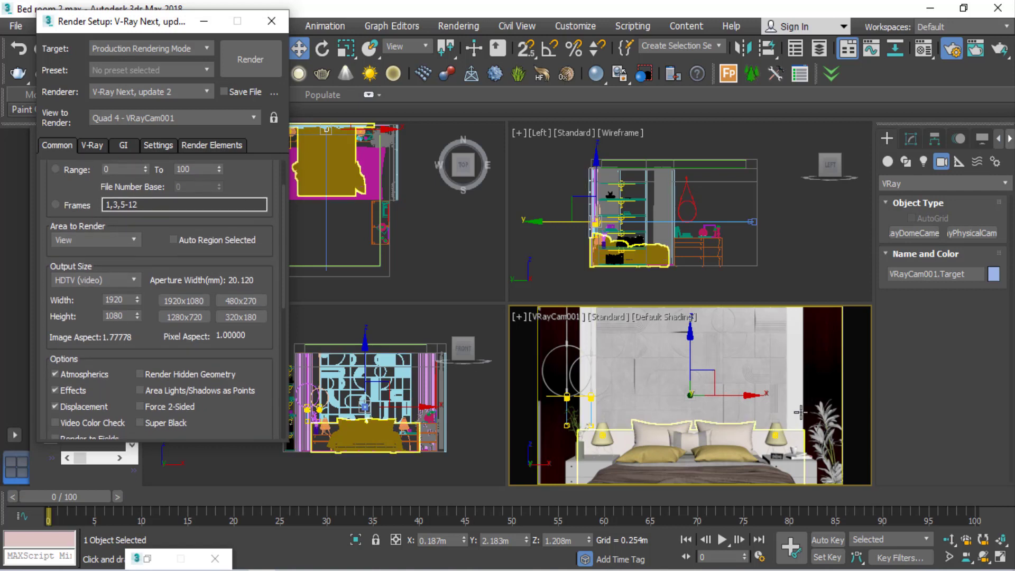
{"action": "left_click", "coordinate": [204, 22]}
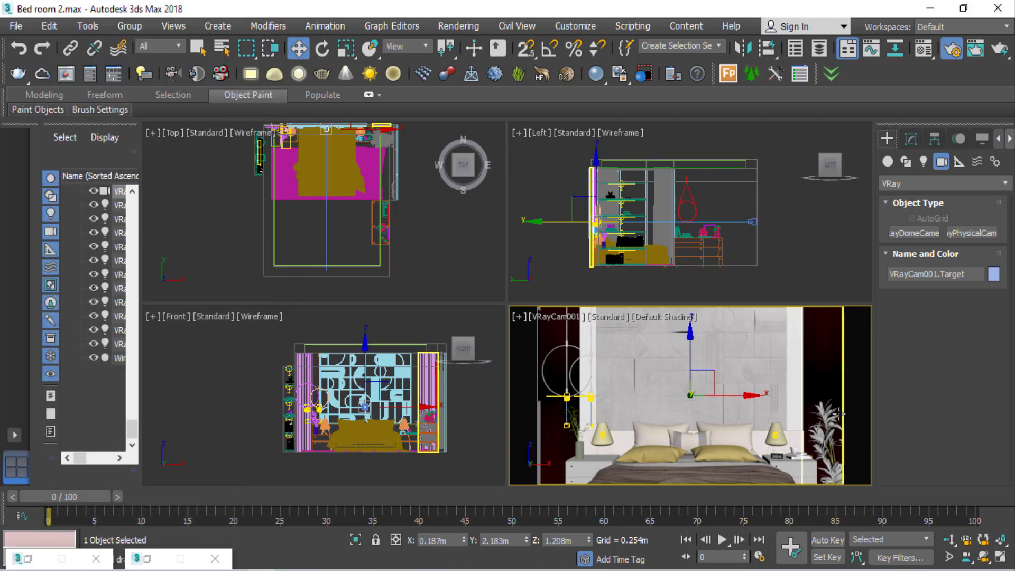
Step: Select VRayCam001 in the Top view and bring up its parameters in the Modify panel
{"action": "left_click", "coordinate": [339, 242]}
{"action": "right_click", "coordinate": [340, 226]}
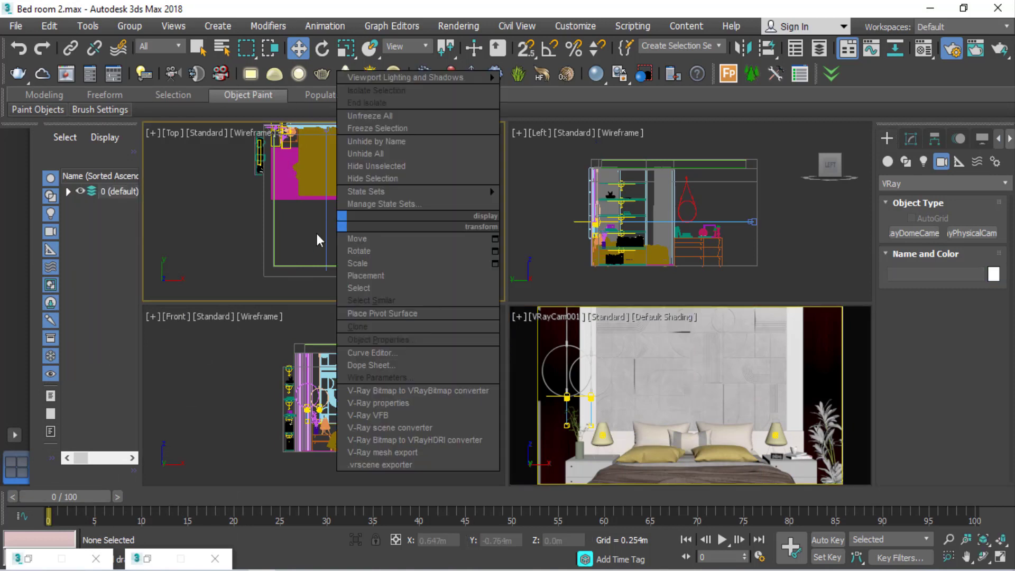
{"action": "left_click", "coordinate": [287, 224]}
{"action": "scroll", "coordinate": [344, 227], "scroll_direction": "up", "scroll_amount": 3}
{"action": "middle_click_drag", "start_coordinate": [343, 227], "coordinate": [356, 225]}
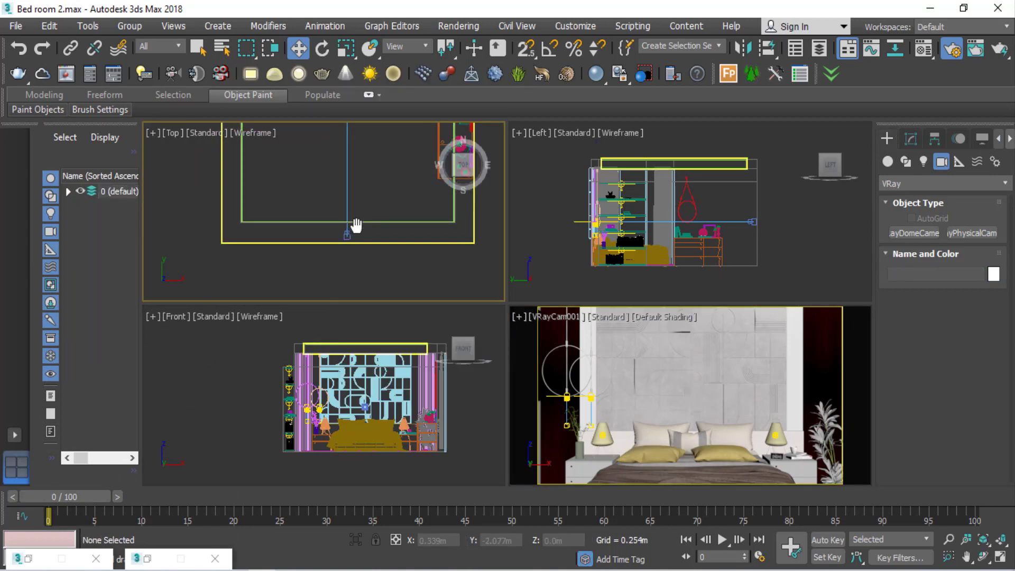
{"action": "scroll", "coordinate": [356, 227], "scroll_direction": "down", "scroll_amount": 3}
{"action": "left_click", "coordinate": [347, 230]}
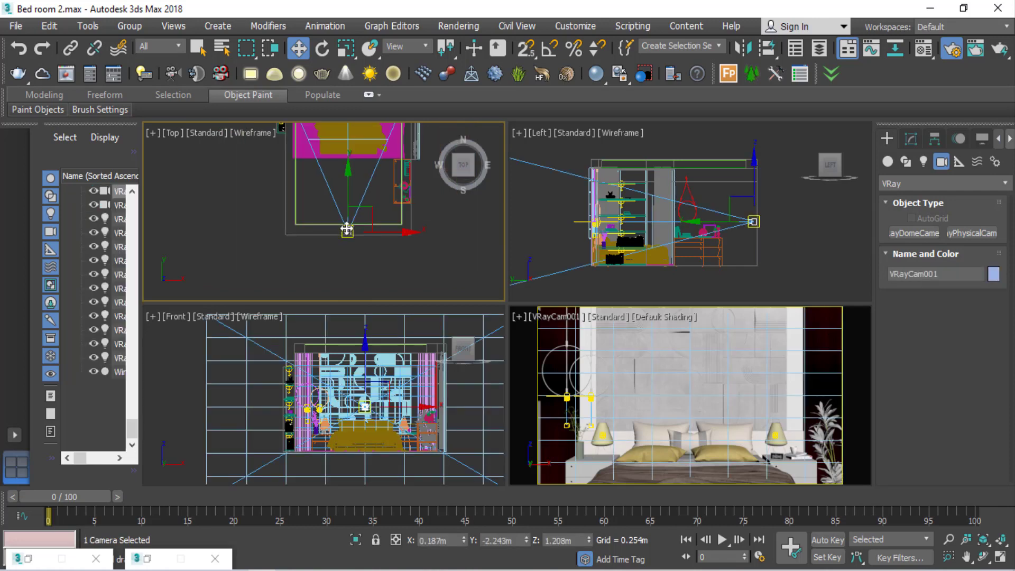
{"action": "scroll", "coordinate": [346, 229], "scroll_direction": "down", "scroll_amount": 2}
{"action": "scroll", "coordinate": [346, 229], "scroll_direction": "down", "scroll_amount": 2}
{"action": "left_click", "coordinate": [910, 139]}
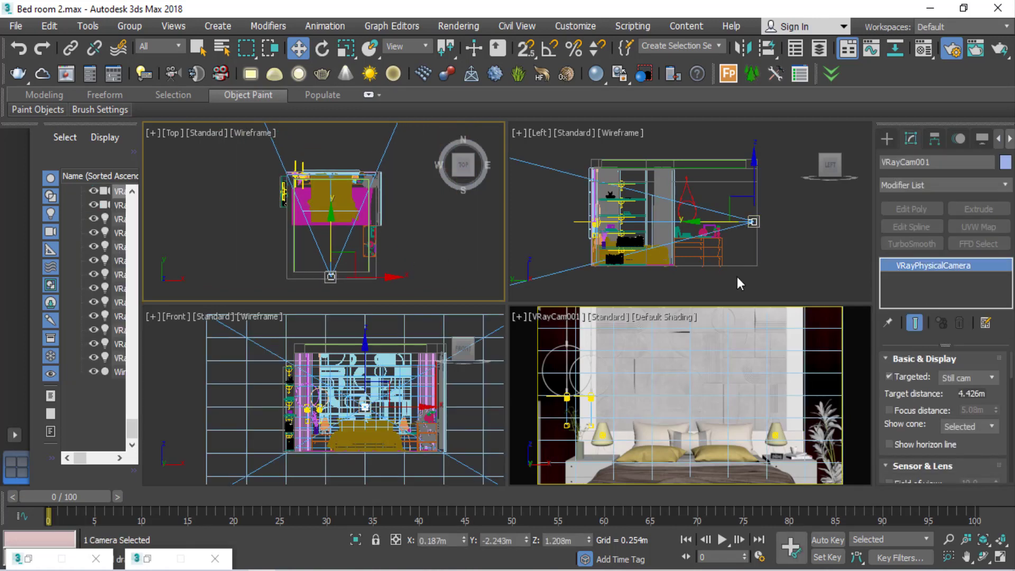
Step: Try a different focal length to reframe the shot, then set it to 40 mm
{"action": "scroll", "coordinate": [897, 425], "scroll_direction": "down", "scroll_amount": 2}
{"action": "scroll", "coordinate": [897, 425], "scroll_direction": "down", "scroll_amount": 3}
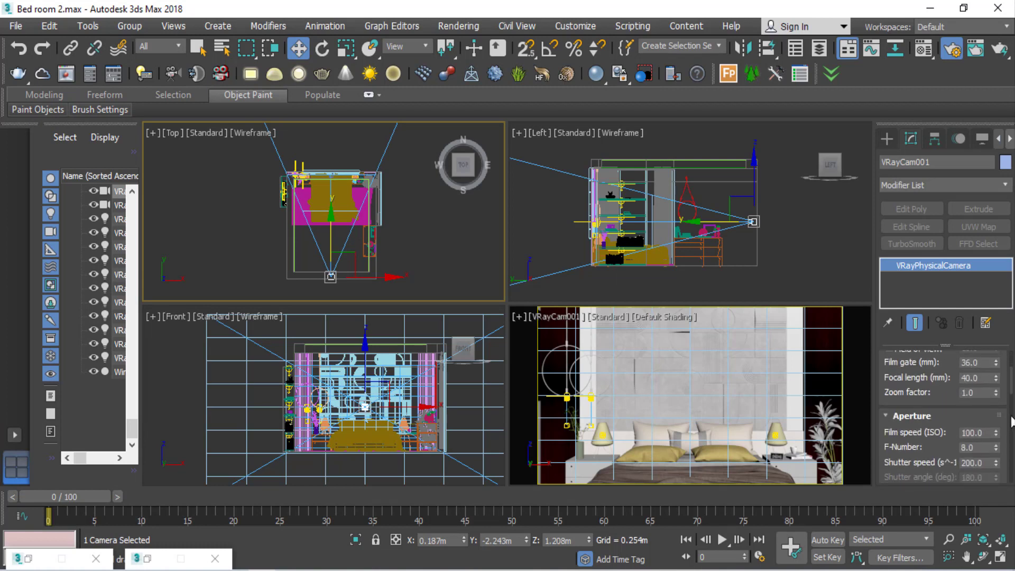
{"action": "scroll", "coordinate": [940, 385], "scroll_direction": "up", "scroll_amount": 1}
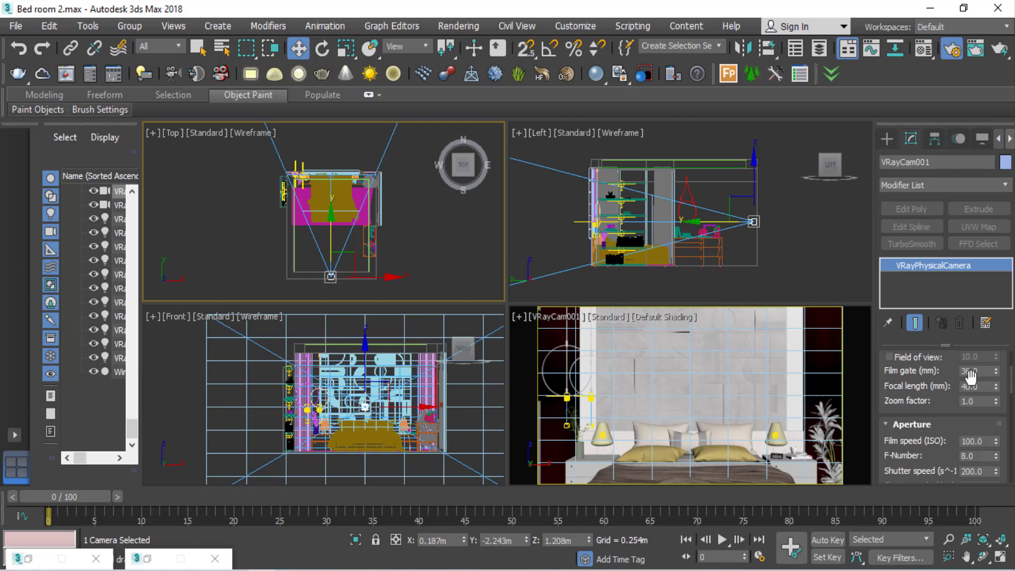
{"action": "mouse_move", "coordinate": [996, 389]}
{"action": "left_mouse_down"}
{"action": "mouse_move", "coordinate": [998, 371]}
{"action": "mouse_move", "coordinate": [1005, 431]}
{"action": "left_mouse_up"}
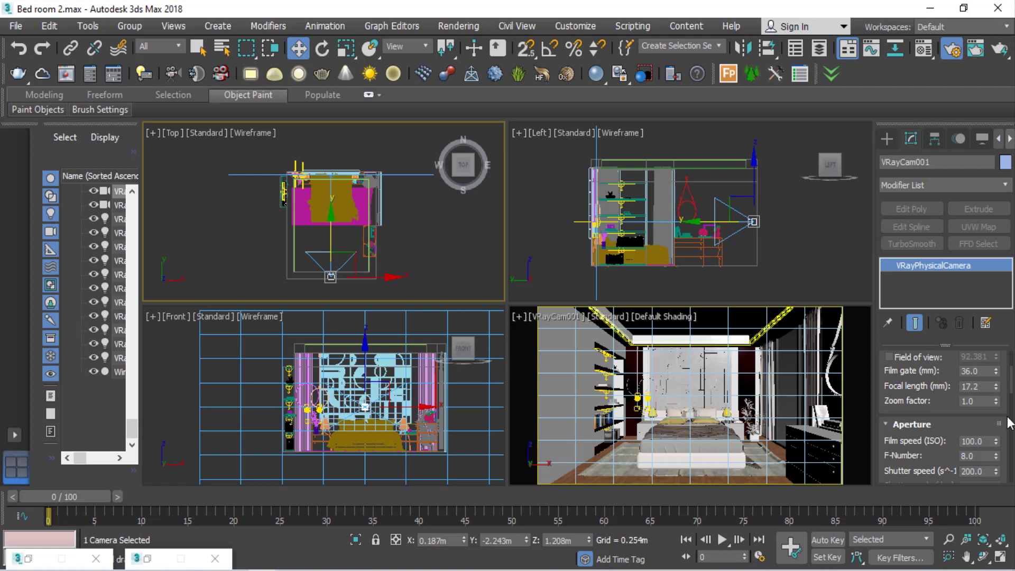
{"action": "left_click", "coordinate": [996, 389]}
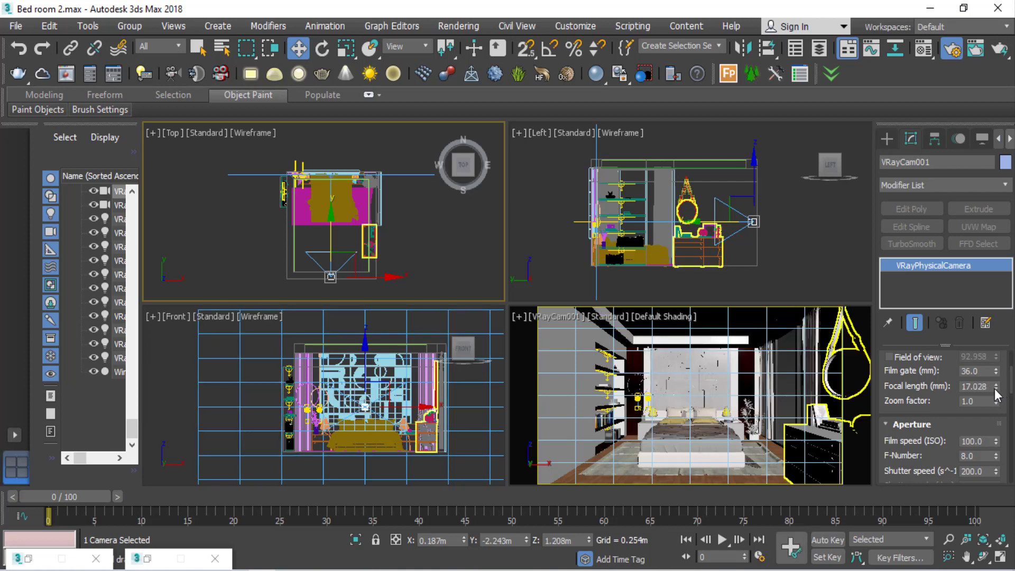
{"action": "type", "text": "40"}
{"action": "key", "text": "Return"}
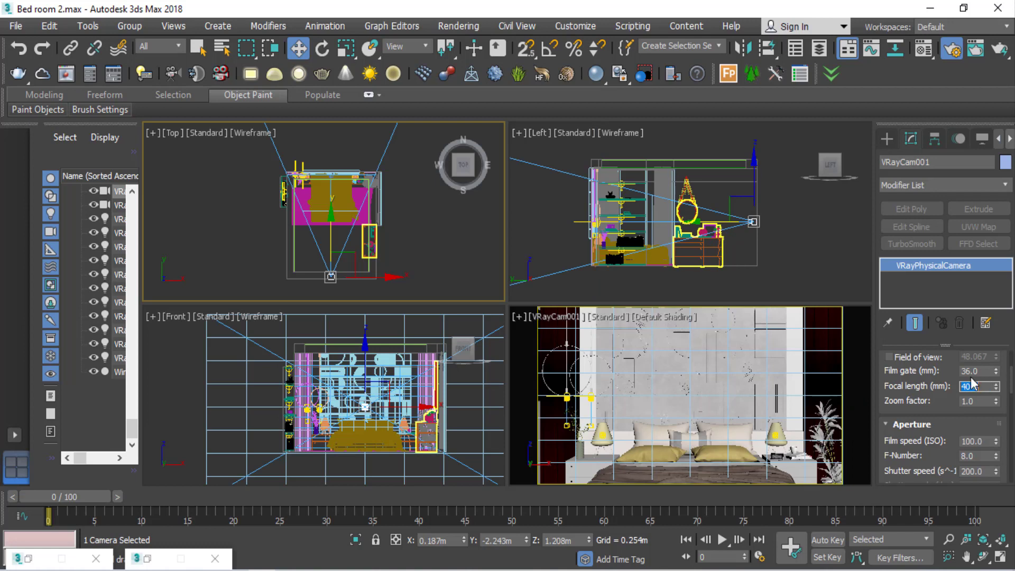
Step: Try a shorter focal length to widen the view, then return it to 40 mm
{"action": "scroll", "coordinate": [353, 218], "scroll_direction": "down", "scroll_amount": 3}
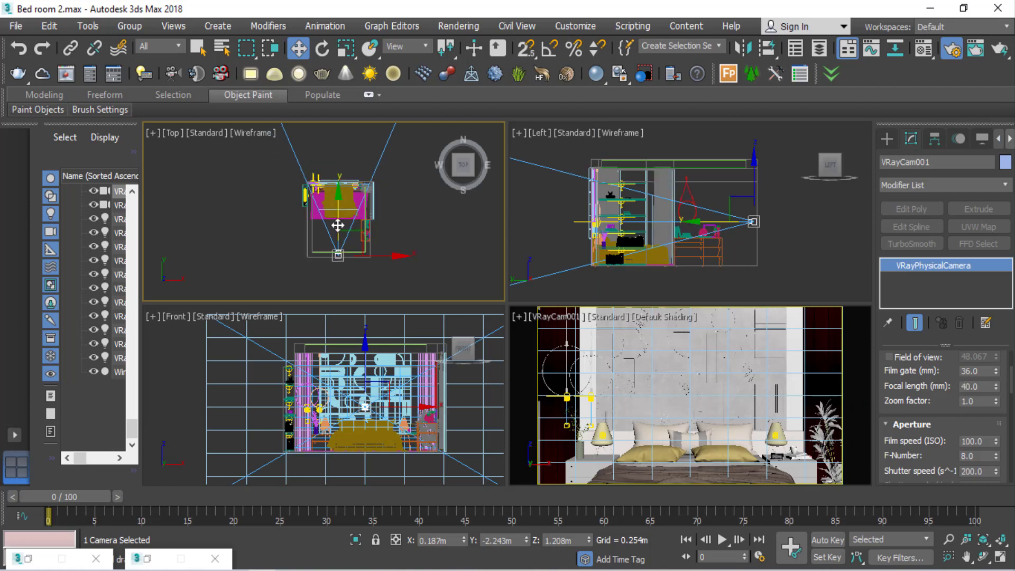
{"action": "scroll", "coordinate": [340, 225], "scroll_direction": "up", "scroll_amount": 2}
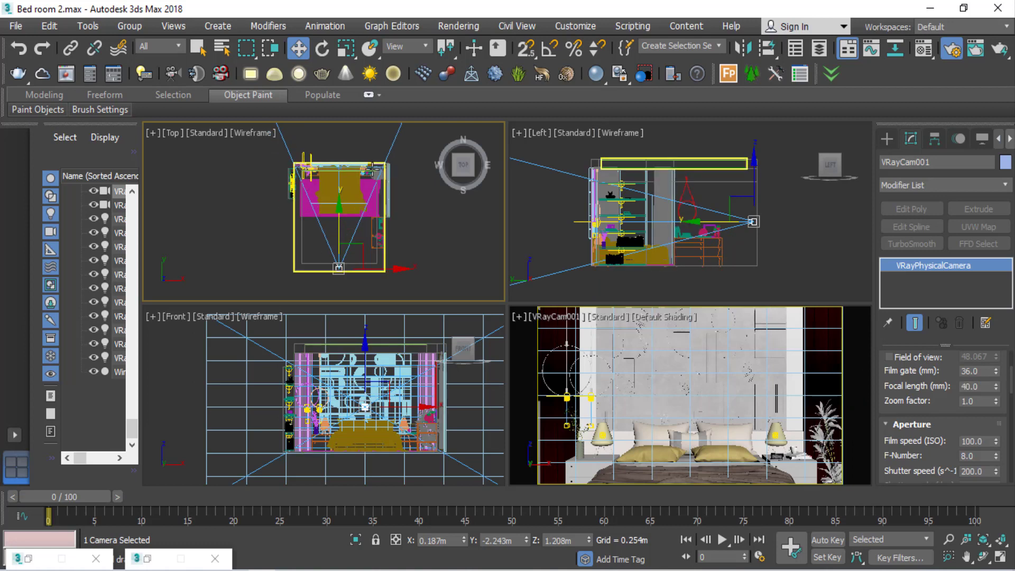
{"action": "scroll", "coordinate": [282, 194], "scroll_direction": "up", "scroll_amount": 2}
{"action": "scroll", "coordinate": [282, 194], "scroll_direction": "up", "scroll_amount": 2}
{"action": "scroll", "coordinate": [283, 195], "scroll_direction": "down", "scroll_amount": 4}
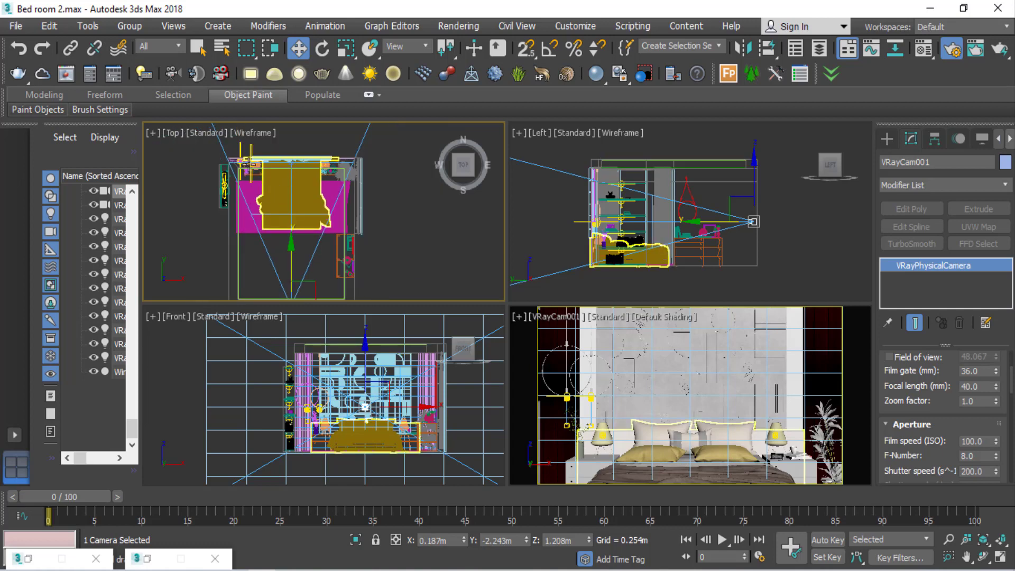
{"action": "scroll", "coordinate": [355, 160], "scroll_direction": "down", "scroll_amount": 2}
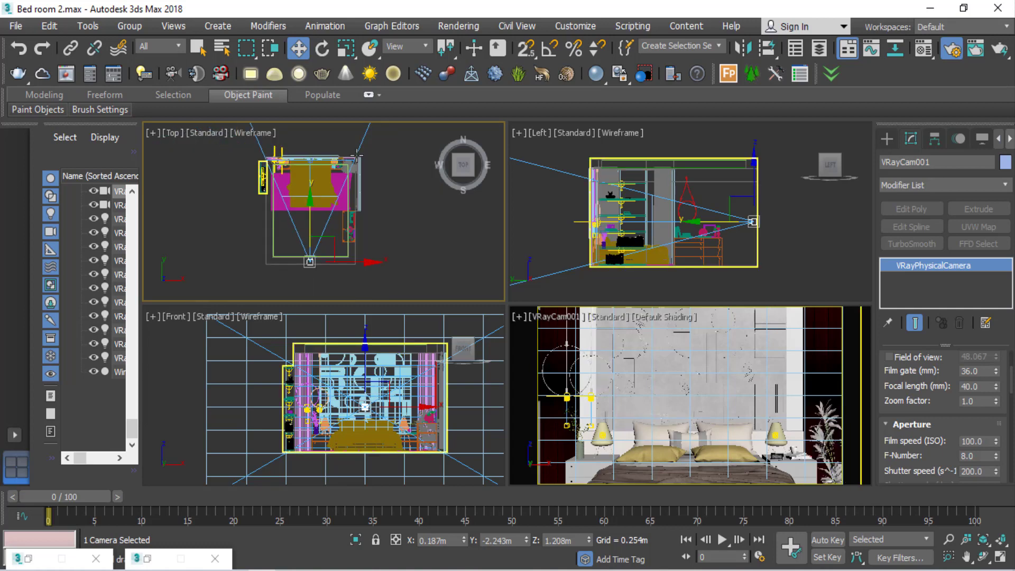
{"action": "mouse_move", "coordinate": [996, 388]}
{"action": "left_mouse_down"}
{"action": "mouse_move", "coordinate": [1005, 425]}
{"action": "mouse_move", "coordinate": [1005, 403]}
{"action": "left_mouse_up"}
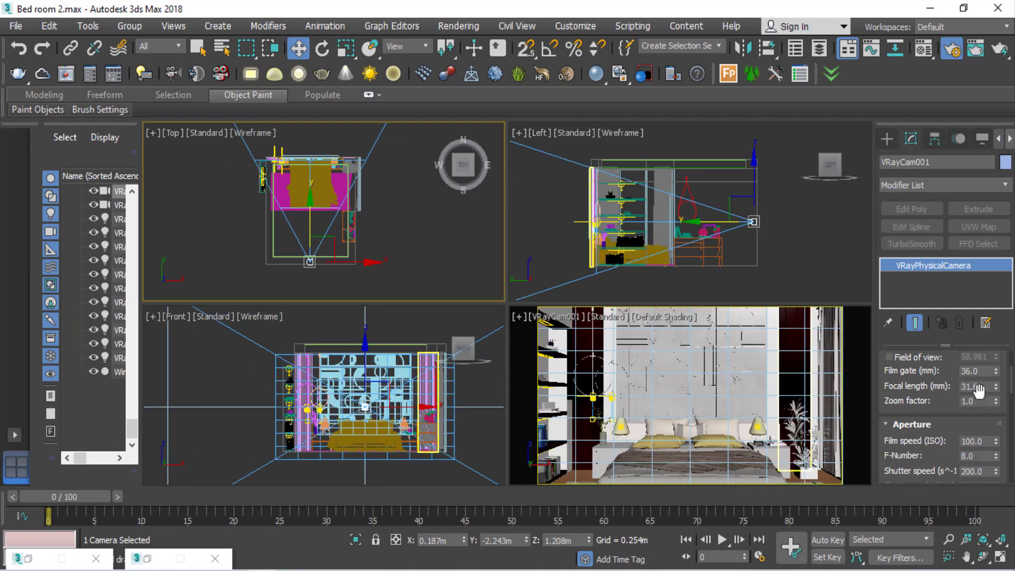
{"action": "double_click", "coordinate": [981, 389]}
{"action": "type", "text": "40"}
{"action": "key", "text": "Return"}
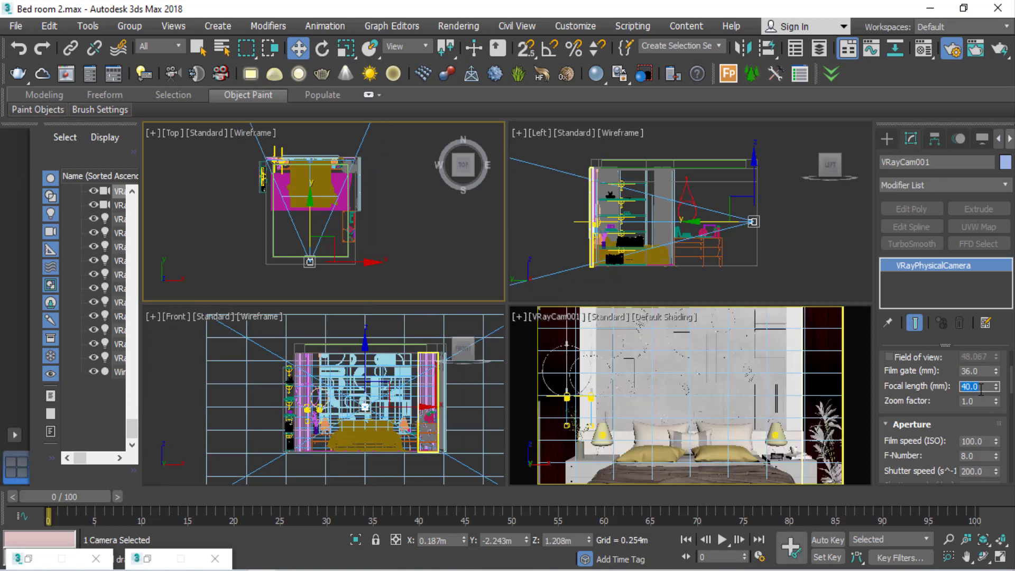
{"action": "scroll", "coordinate": [347, 235], "scroll_direction": "up", "scroll_amount": 1}
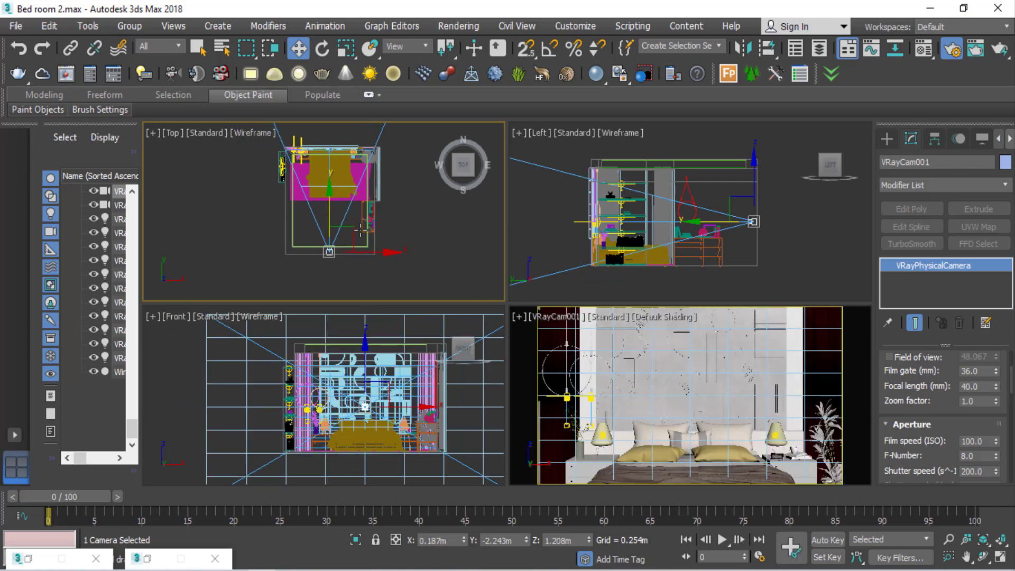
{"action": "scroll", "coordinate": [346, 235], "scroll_direction": "up", "scroll_amount": 1}
{"action": "scroll", "coordinate": [331, 225], "scroll_direction": "down", "scroll_amount": 2}
{"action": "middle_click_drag", "start_coordinate": [331, 224], "coordinate": [338, 181]}
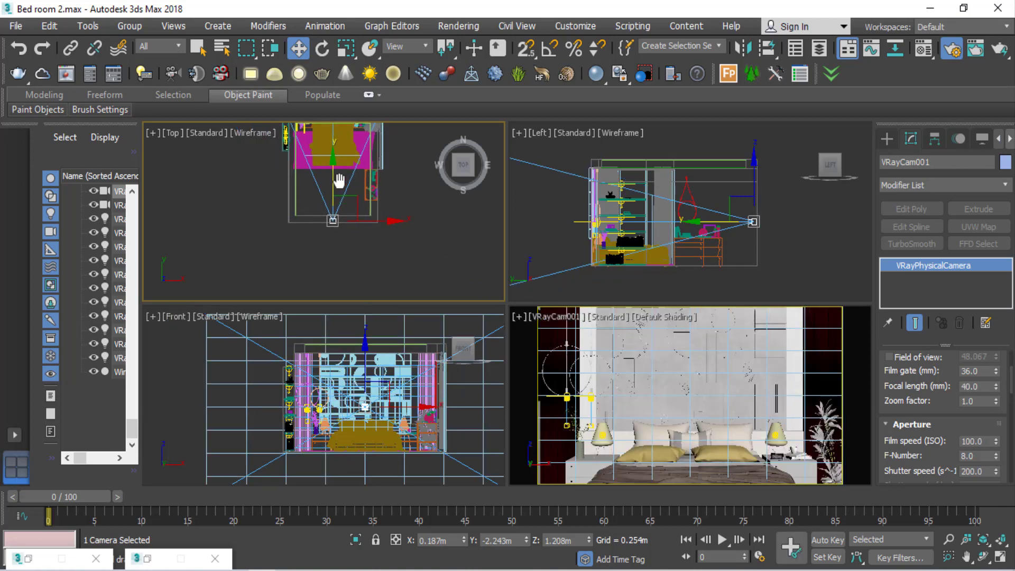
Step: Move VRayCam001 further back from the bed in the Top view plan
{"action": "left_click_drag", "start_coordinate": [334, 167], "coordinate": [342, 215]}
{"action": "scroll", "coordinate": [342, 215], "scroll_direction": "up", "scroll_amount": 3}
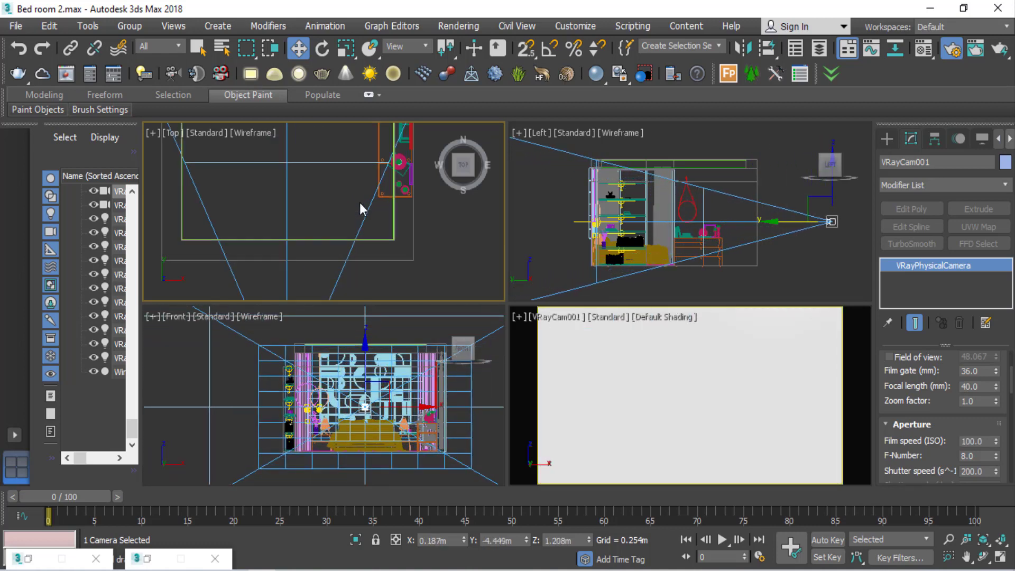
{"action": "middle_click_drag", "start_coordinate": [363, 208], "coordinate": [374, 224]}
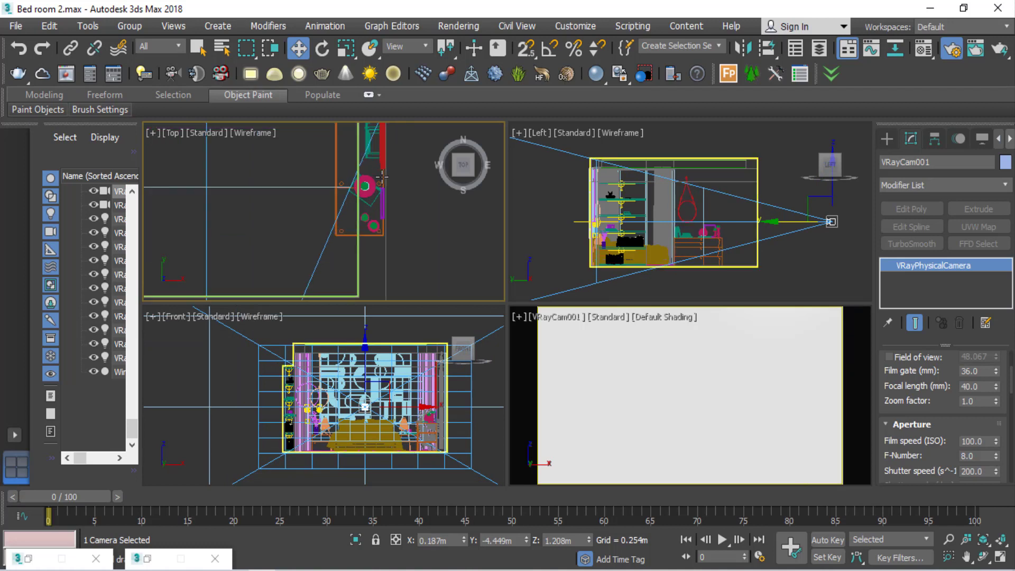
{"action": "scroll", "coordinate": [367, 211], "scroll_direction": "down", "scroll_amount": 2}
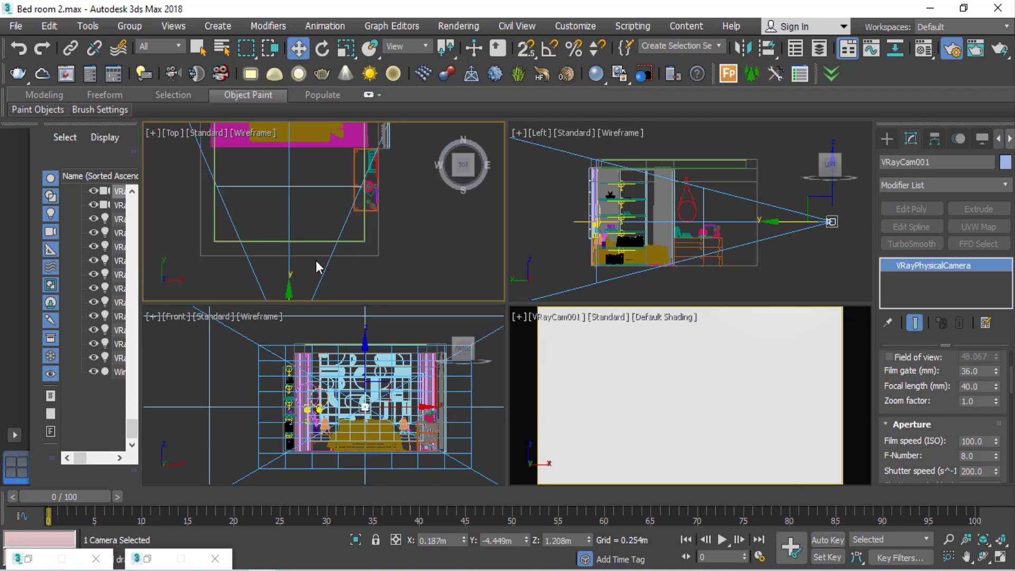
{"action": "middle_click_drag", "start_coordinate": [315, 267], "coordinate": [313, 229]}
{"action": "left_click_drag", "start_coordinate": [290, 257], "coordinate": [294, 283]}
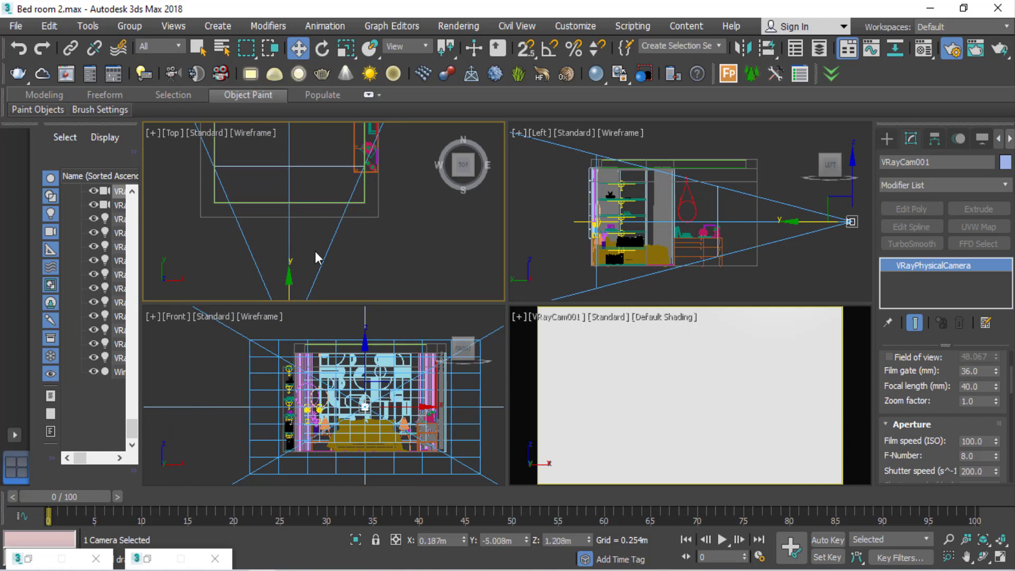
{"action": "scroll", "coordinate": [365, 159], "scroll_direction": "up", "scroll_amount": 5}
{"action": "middle_click_drag", "start_coordinate": [362, 175], "coordinate": [358, 216]}
Step: Zoom and pan the Top view to frame the whole room with the camera
{"action": "scroll", "coordinate": [480, 204], "scroll_direction": "up", "scroll_amount": 2}
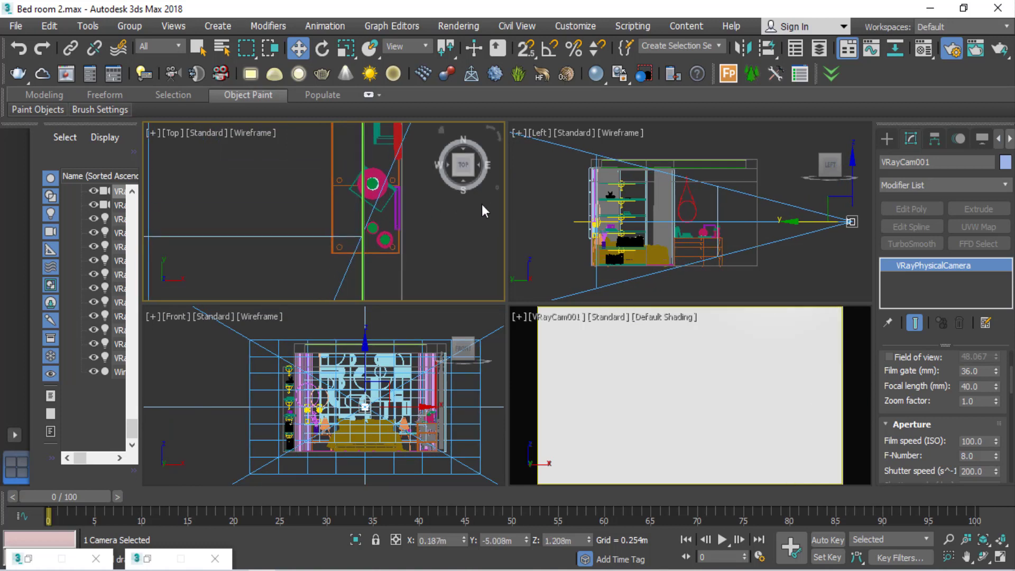
{"action": "scroll", "coordinate": [420, 224], "scroll_direction": "up", "scroll_amount": 2}
{"action": "scroll", "coordinate": [405, 240], "scroll_direction": "down", "scroll_amount": 2}
{"action": "scroll", "coordinate": [360, 261], "scroll_direction": "down", "scroll_amount": 3}
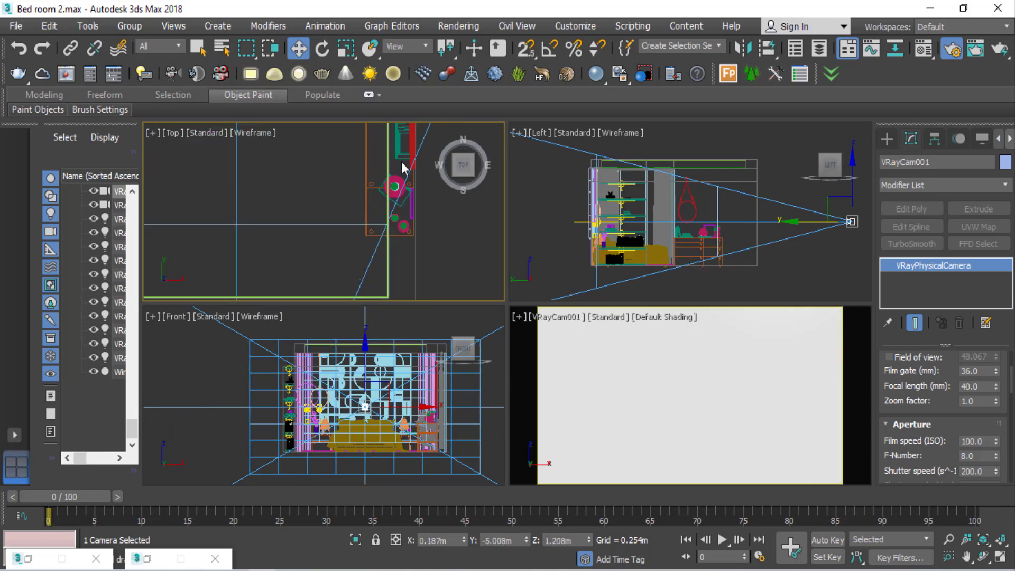
{"action": "scroll", "coordinate": [402, 168], "scroll_direction": "down", "scroll_amount": 3}
{"action": "middle_click_drag", "start_coordinate": [370, 174], "coordinate": [304, 222]}
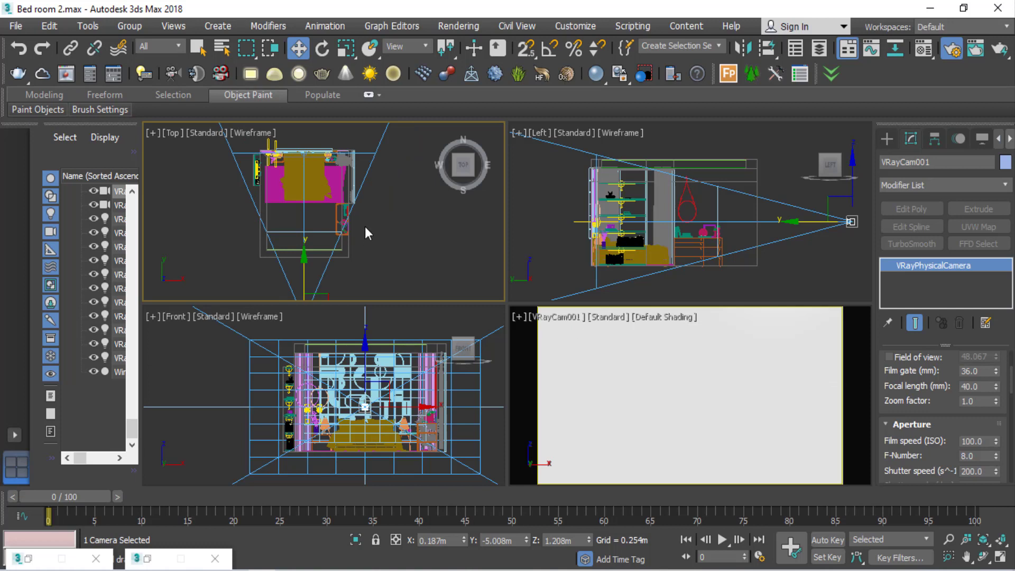
{"action": "scroll", "coordinate": [365, 230], "scroll_direction": "up", "scroll_amount": 4}
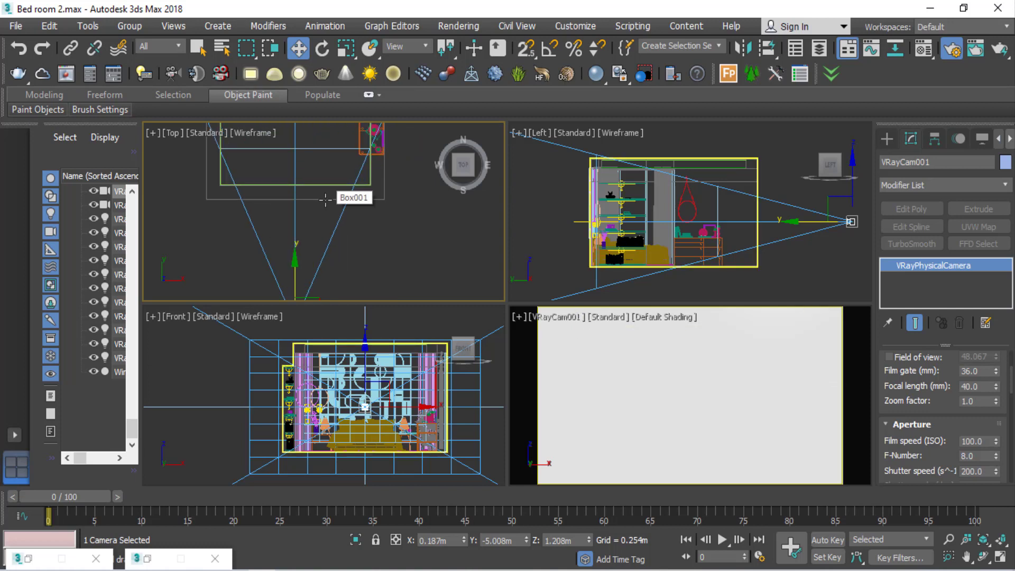
{"action": "scroll", "coordinate": [325, 199], "scroll_direction": "down", "scroll_amount": 2}
{"action": "scroll", "coordinate": [339, 222], "scroll_direction": "down", "scroll_amount": 1}
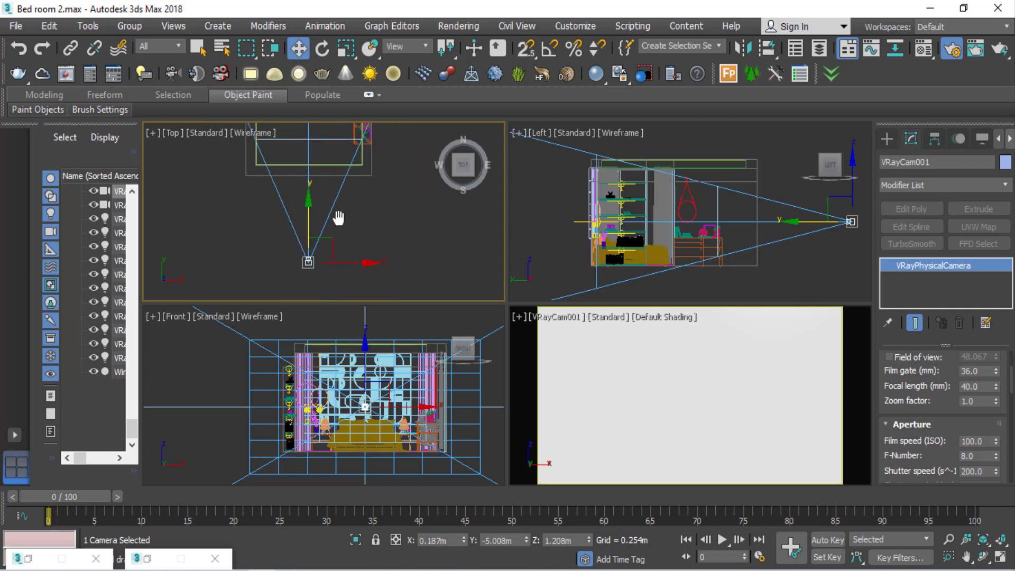
Step: Select VRayCam001 and check Clipping under Clipping & Environment
{"action": "left_click", "coordinate": [369, 253]}
{"action": "left_click", "coordinate": [306, 262]}
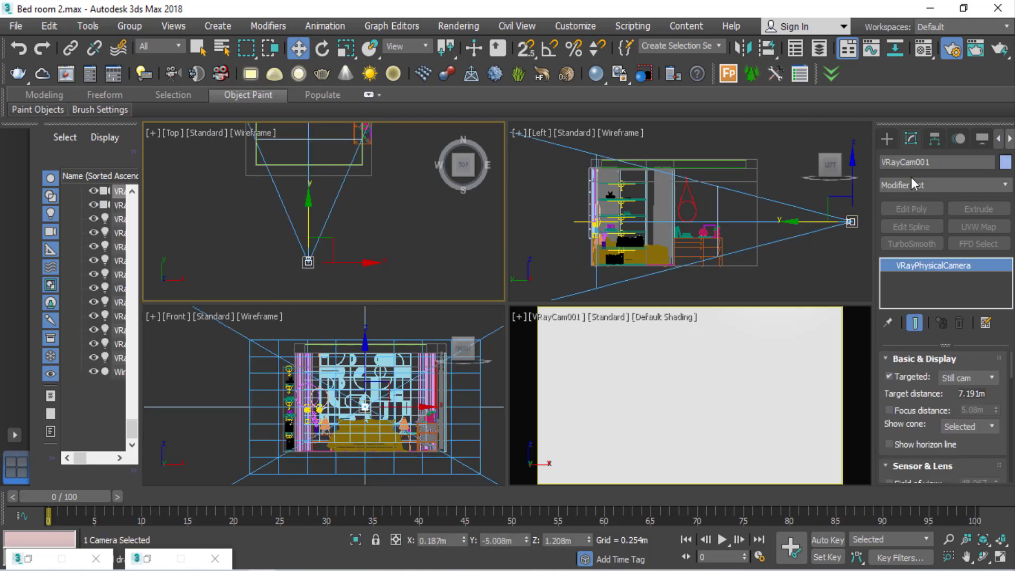
{"action": "scroll", "coordinate": [906, 423], "scroll_direction": "down", "scroll_amount": 3}
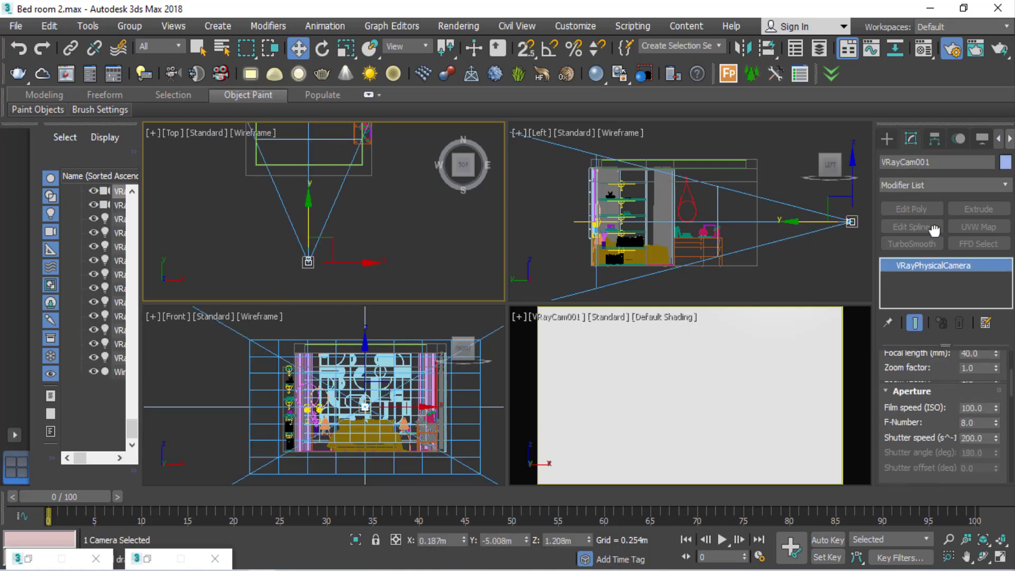
{"action": "scroll", "coordinate": [908, 437], "scroll_direction": "down", "scroll_amount": 3}
{"action": "scroll", "coordinate": [907, 437], "scroll_direction": "down", "scroll_amount": 3}
{"action": "scroll", "coordinate": [908, 428], "scroll_direction": "down", "scroll_amount": 2}
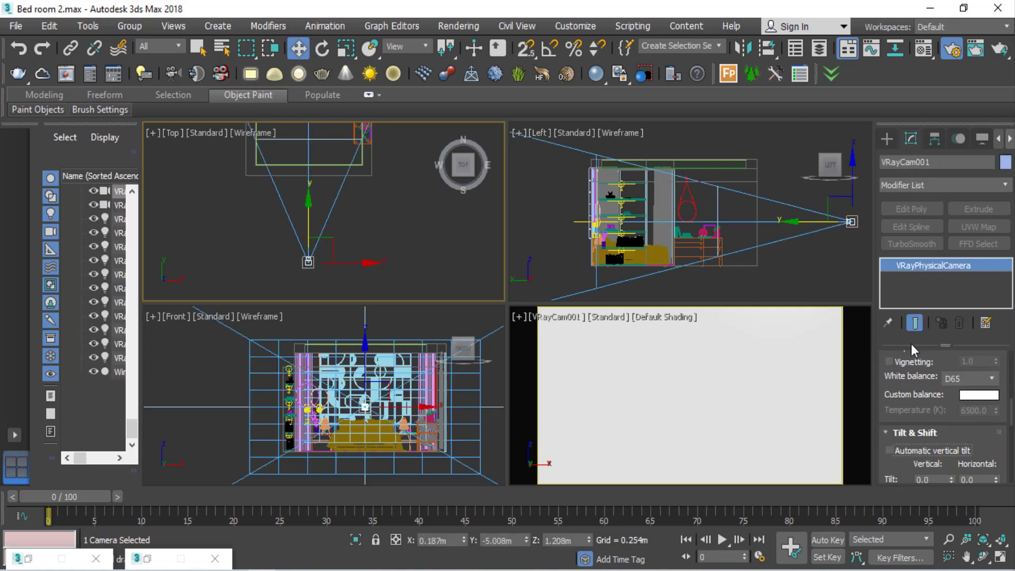
{"action": "scroll", "coordinate": [909, 400], "scroll_direction": "down", "scroll_amount": 3}
{"action": "scroll", "coordinate": [910, 400], "scroll_direction": "down", "scroll_amount": 1}
{"action": "scroll", "coordinate": [934, 417], "scroll_direction": "down", "scroll_amount": 2}
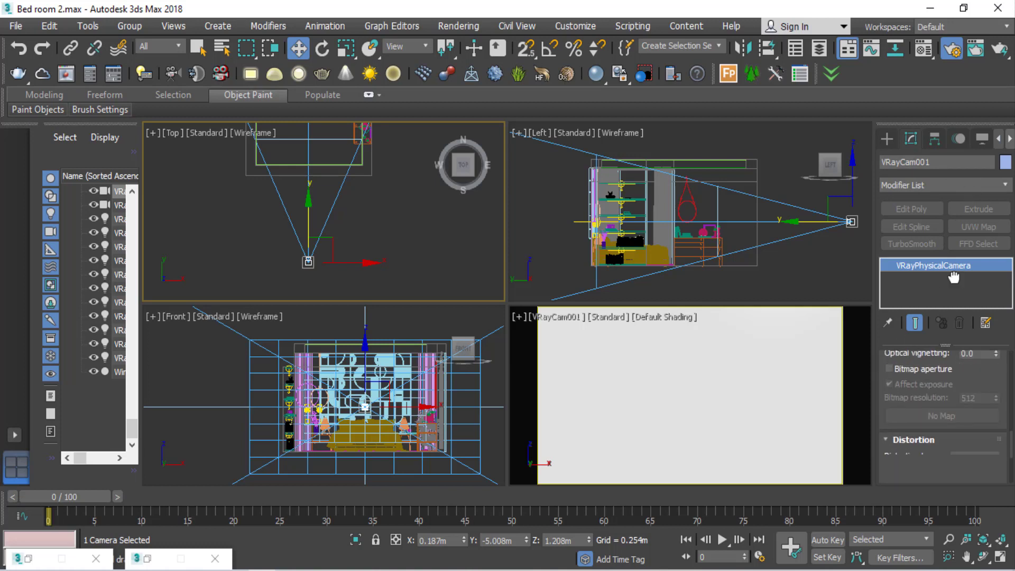
{"action": "scroll", "coordinate": [933, 407], "scroll_direction": "down", "scroll_amount": 2}
{"action": "scroll", "coordinate": [946, 418], "scroll_direction": "down", "scroll_amount": 1}
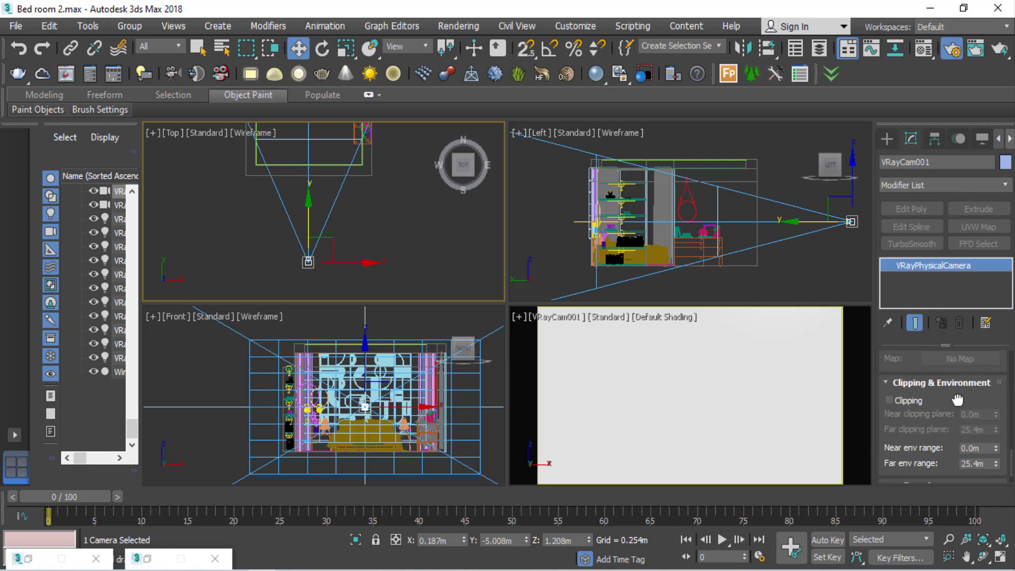
{"action": "left_click", "coordinate": [890, 402]}
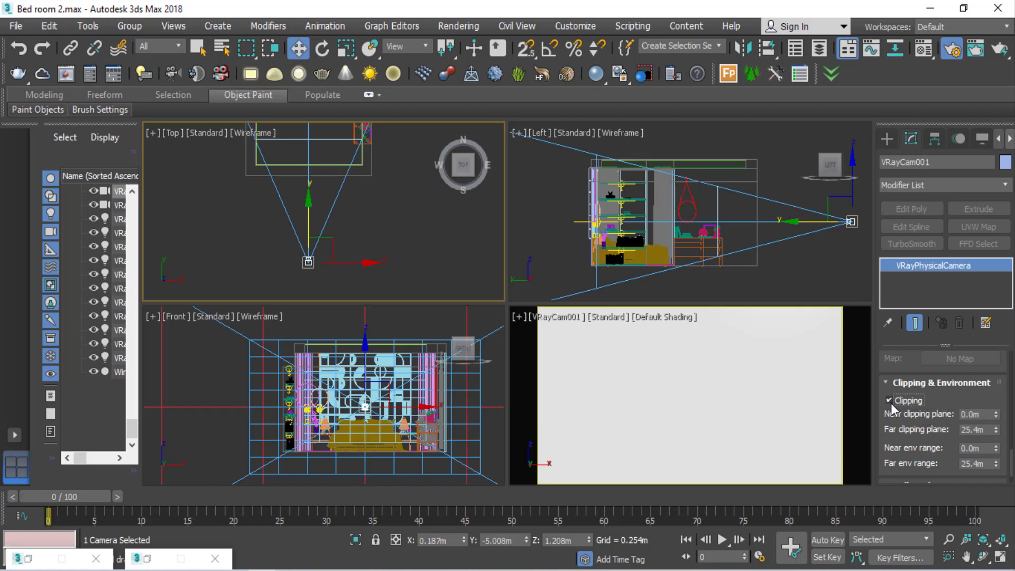
{"action": "scroll", "coordinate": [932, 415], "scroll_direction": "down", "scroll_amount": 2}
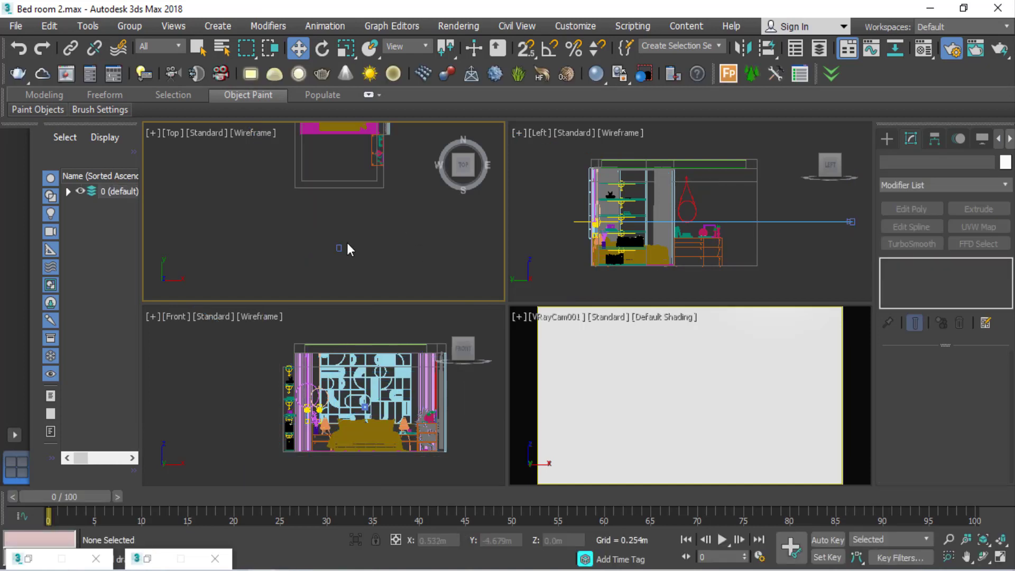
Step: Reselect VRayCam001 and briefly toggle its focus distance on and back off
{"action": "left_click", "coordinate": [339, 247]}
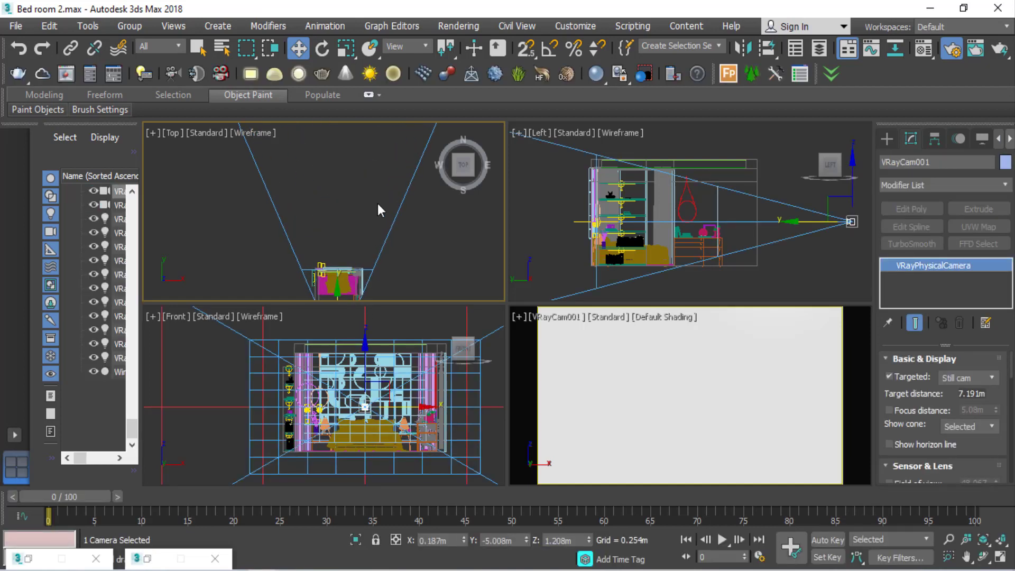
{"action": "middle_click_drag", "start_coordinate": [378, 169], "coordinate": [373, 179]}
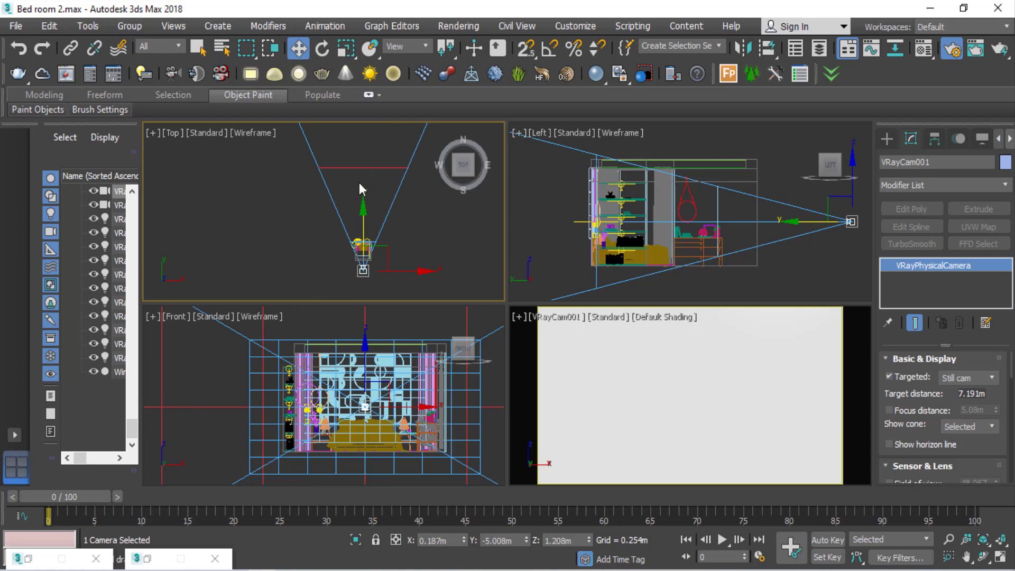
{"action": "left_click", "coordinate": [921, 407]}
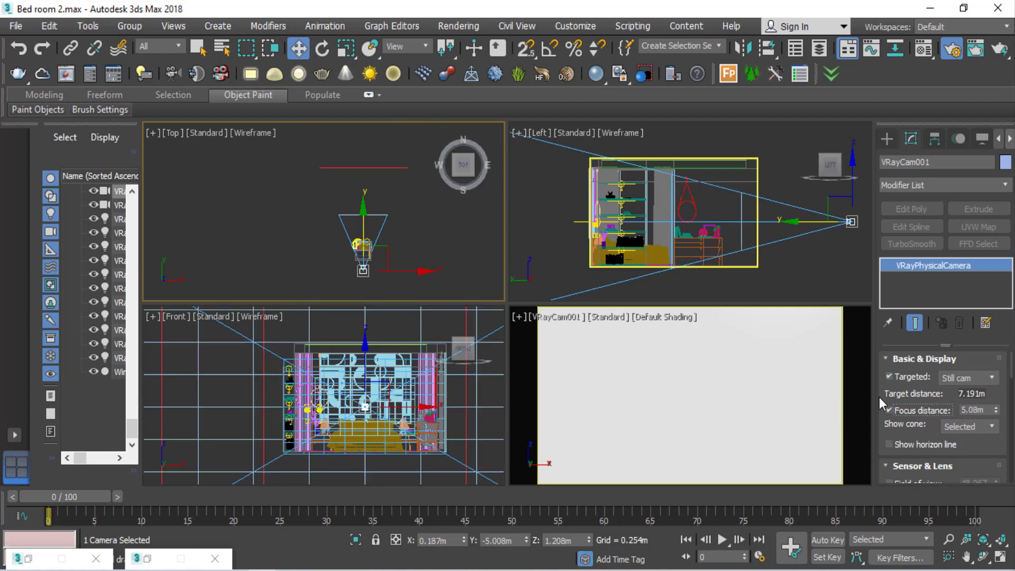
{"action": "left_click", "coordinate": [898, 413]}
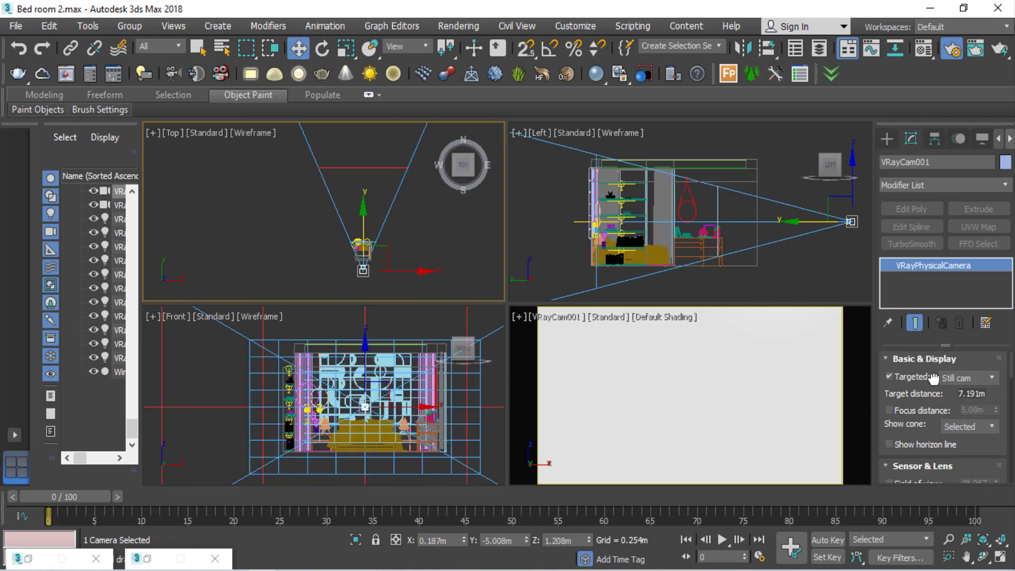
{"action": "scroll", "coordinate": [967, 437], "scroll_direction": "down", "scroll_amount": 5}
{"action": "left_click_drag", "start_coordinate": [966, 437], "coordinate": [959, 236]}
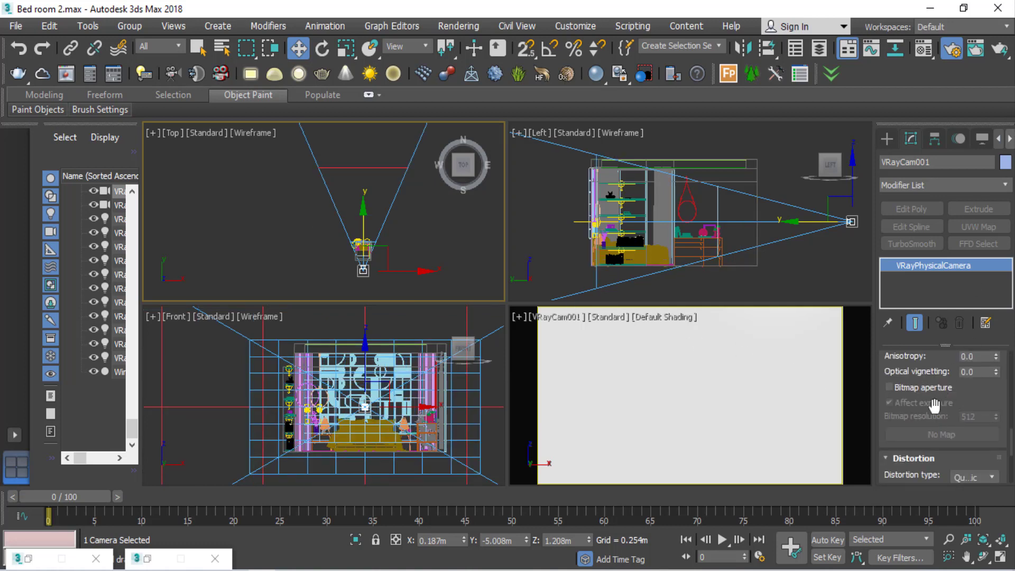
Step: Set the far clipping plane to 28.448 m and the near clipping plane to 2.0 m
{"action": "scroll", "coordinate": [948, 397], "scroll_direction": "down", "scroll_amount": 2}
{"action": "scroll", "coordinate": [943, 412], "scroll_direction": "down", "scroll_amount": 1}
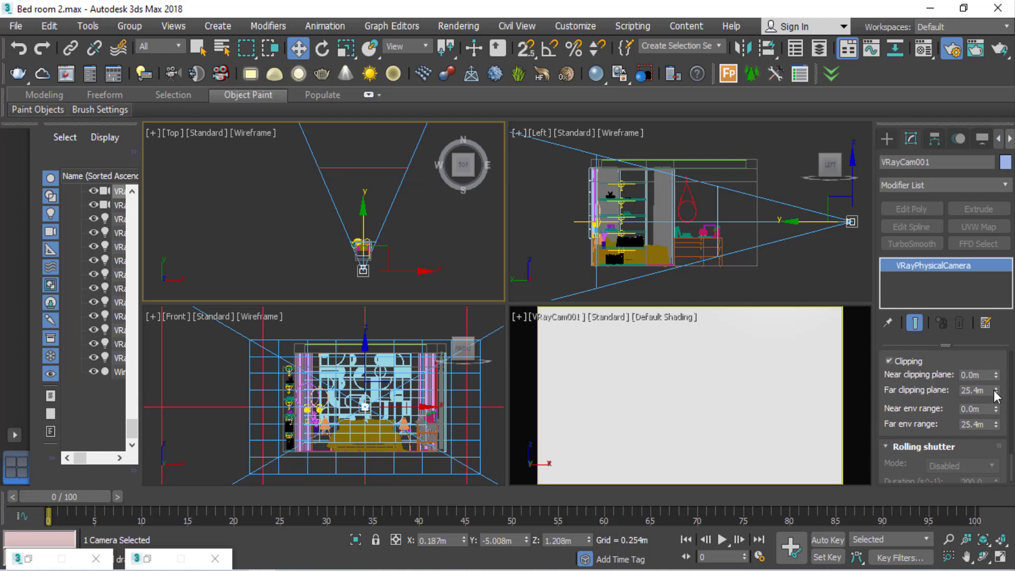
{"action": "left_click_drag", "start_coordinate": [996, 395], "coordinate": [1002, 322]}
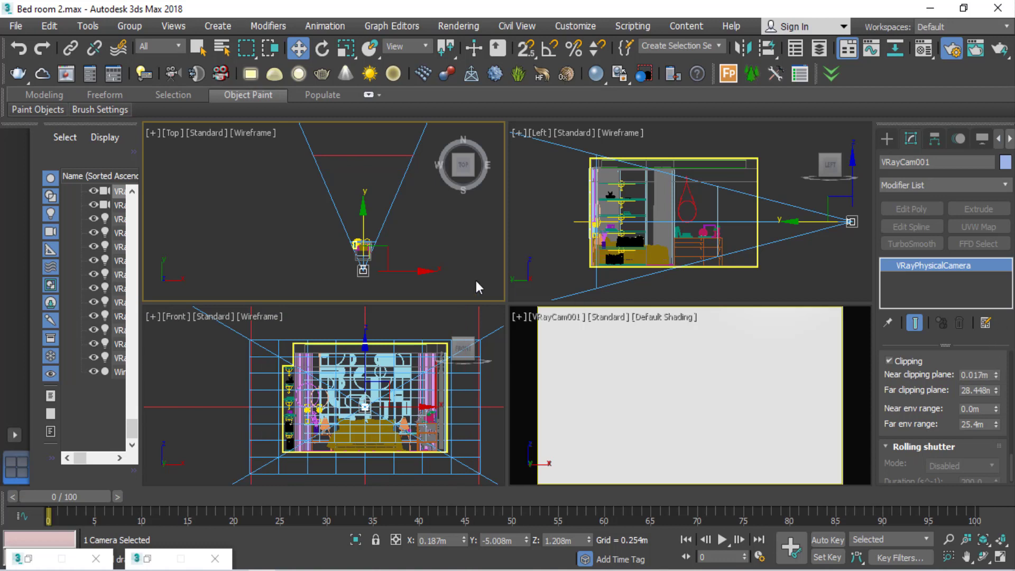
{"action": "scroll", "coordinate": [475, 286], "scroll_direction": "up", "scroll_amount": 3}
{"action": "scroll", "coordinate": [422, 264], "scroll_direction": "up", "scroll_amount": 2}
{"action": "scroll", "coordinate": [406, 252], "scroll_direction": "up", "scroll_amount": 2}
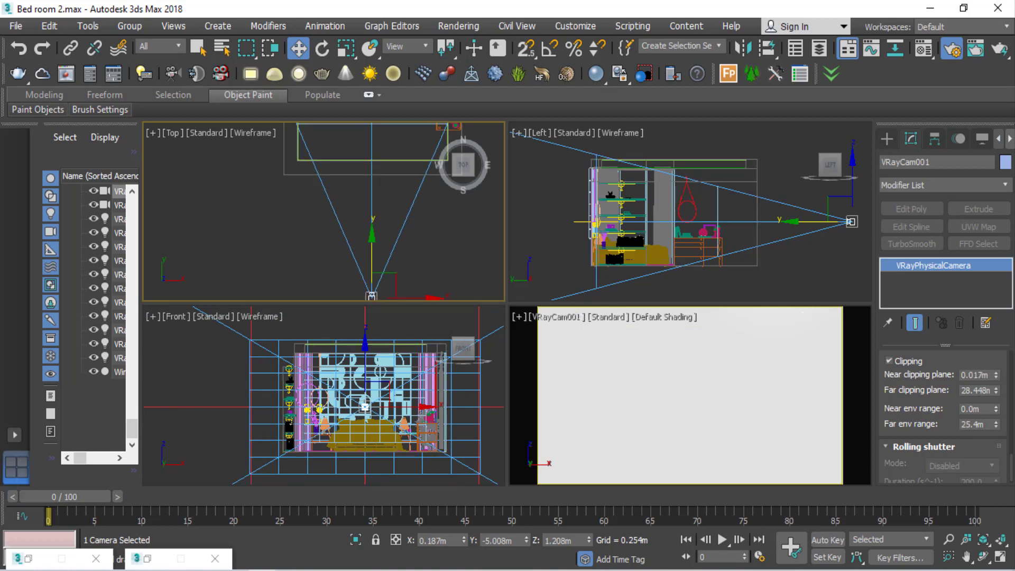
{"action": "left_click", "coordinate": [989, 375]}
{"action": "type", "text": "2"}
{"action": "key", "text": "Return"}
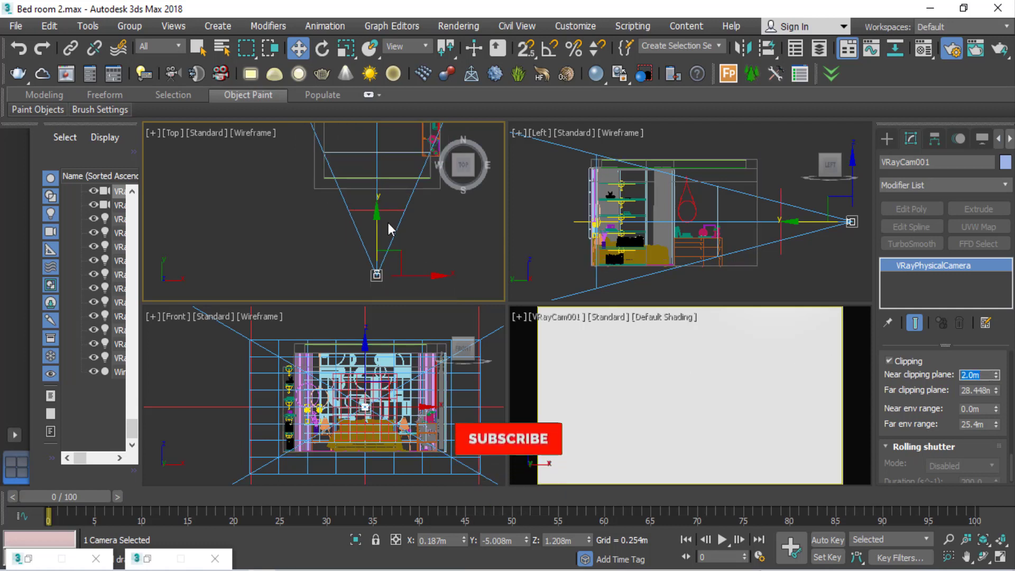
Step: Raise VRayCam001's near clipping plane from about 2.64m to 2.912m, revealing the bed and back wall
{"action": "scroll", "coordinate": [388, 223], "scroll_direction": "up", "scroll_amount": 2}
{"action": "mouse_move", "coordinate": [392, 246]}
{"action": "middle_mouse_down"}
{"action": "mouse_move", "coordinate": [402, 172]}
{"action": "mouse_move", "coordinate": [423, 269]}
{"action": "mouse_move", "coordinate": [437, 201]}
{"action": "middle_mouse_up"}
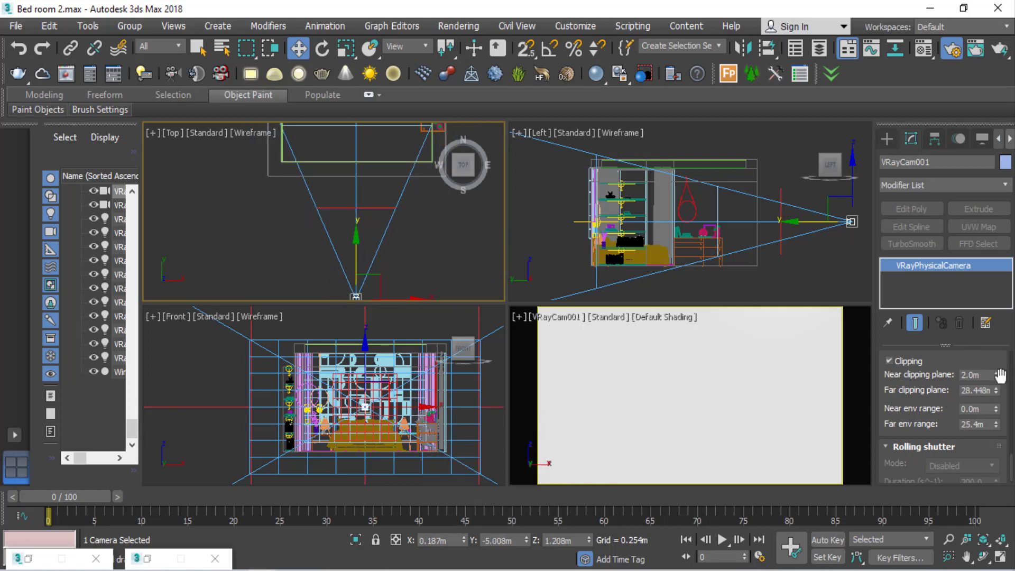
{"action": "left_click_drag", "start_coordinate": [996, 375], "coordinate": [995, 342]}
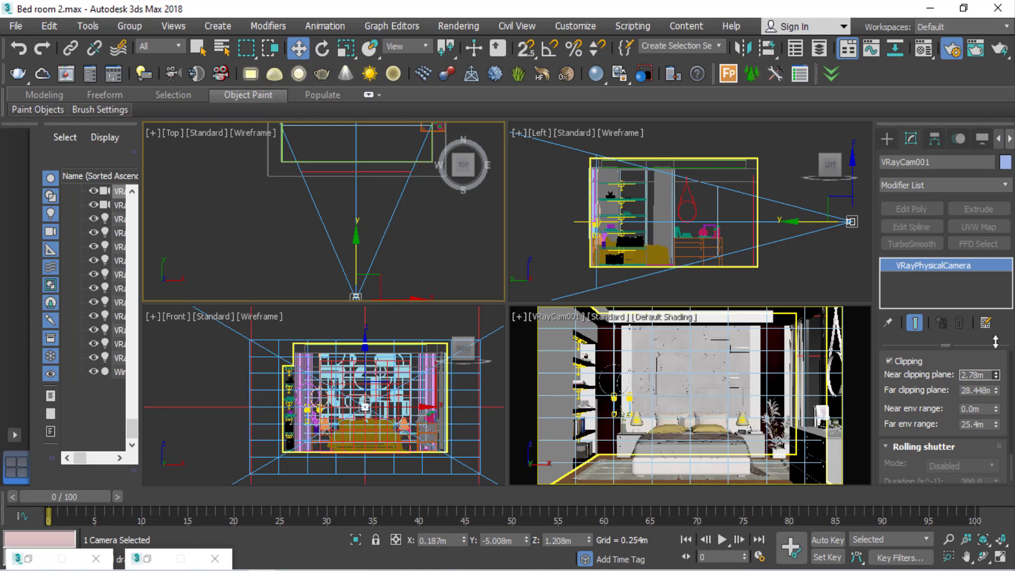
{"action": "left_click_drag", "start_coordinate": [995, 346], "coordinate": [992, 341]}
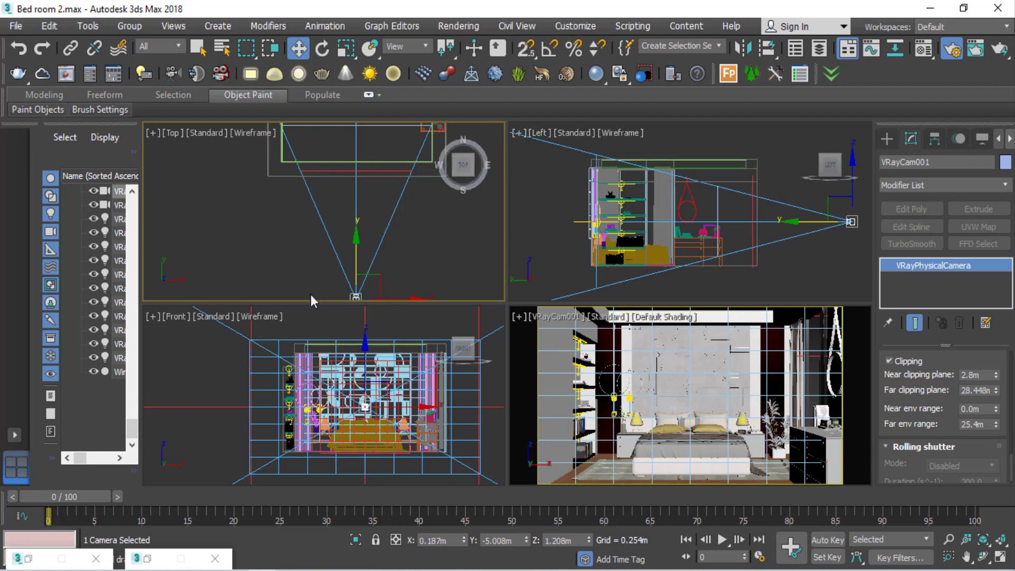
{"action": "mouse_move", "coordinate": [383, 252]}
{"action": "middle_mouse_down"}
{"action": "mouse_move", "coordinate": [395, 240]}
{"action": "mouse_move", "coordinate": [390, 274]}
{"action": "middle_mouse_up"}
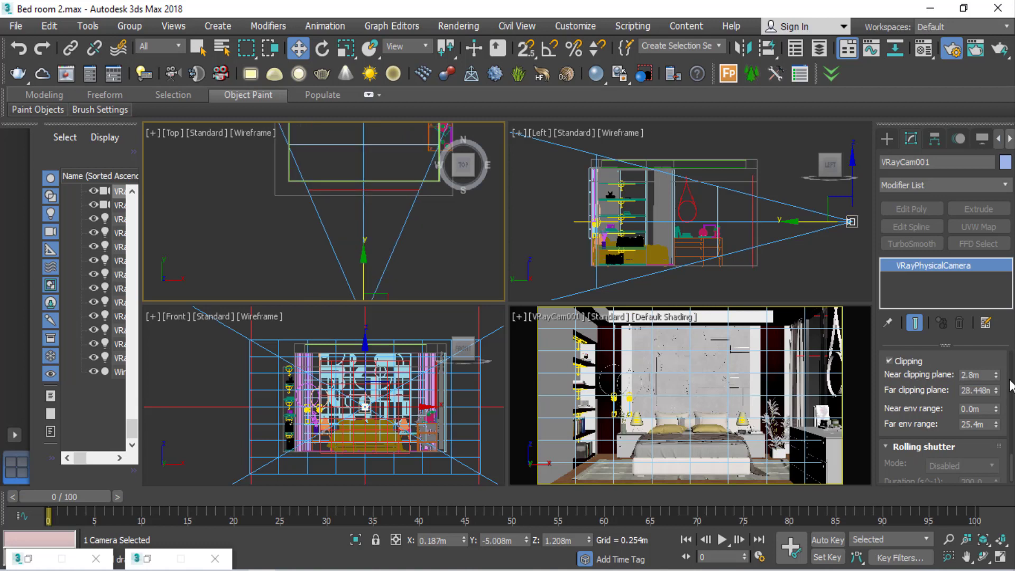
{"action": "left_click_drag", "start_coordinate": [996, 375], "coordinate": [996, 369]}
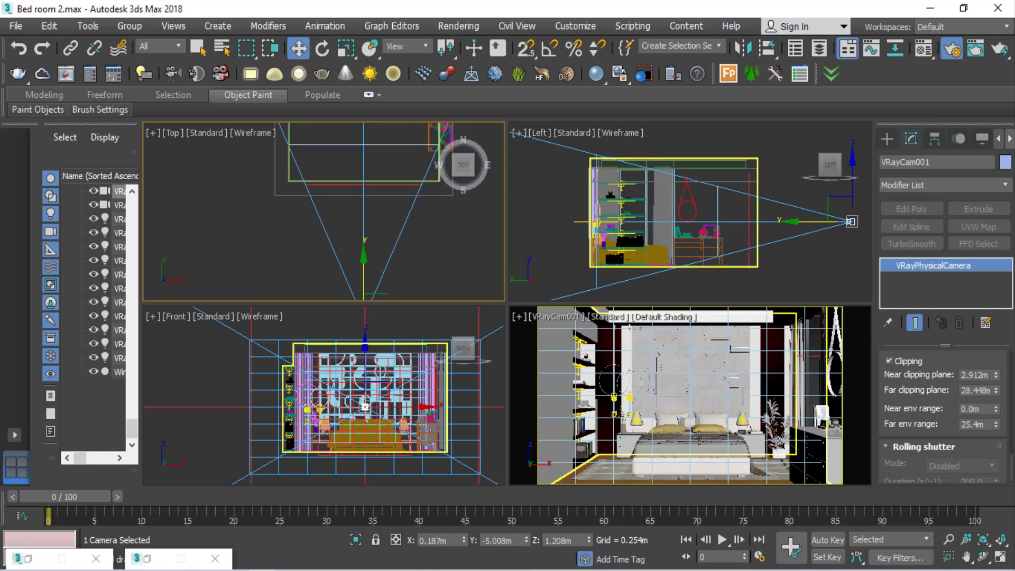
{"action": "left_click", "coordinate": [615, 379]}
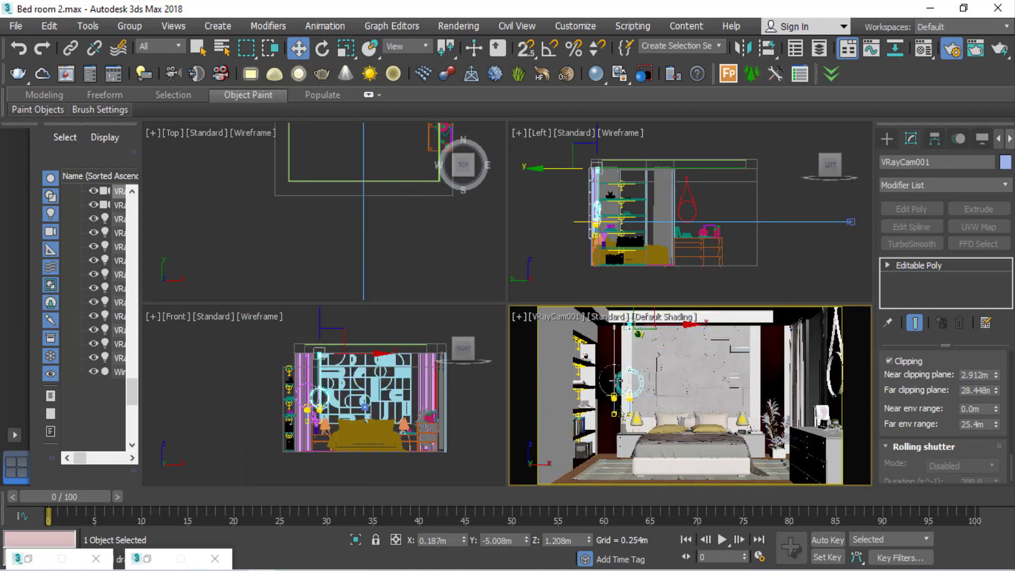
Step: Maximize the camera view, return to four viewports, and clear the Top view selection
{"action": "key", "text": "alt+w"}
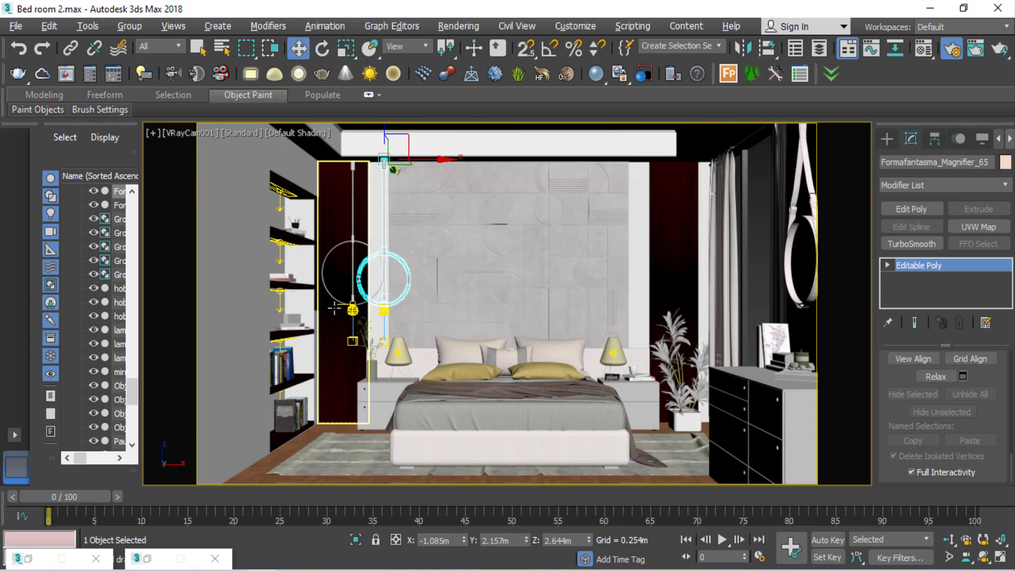
{"action": "key", "text": "alt+w"}
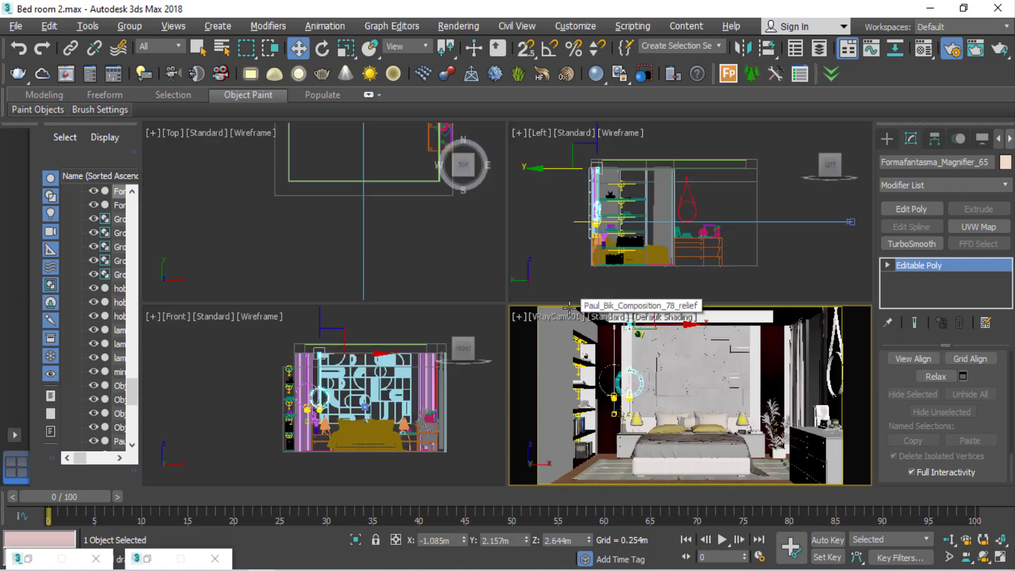
{"action": "left_click", "coordinate": [312, 220]}
{"action": "scroll", "coordinate": [311, 221], "scroll_direction": "down", "scroll_amount": 2}
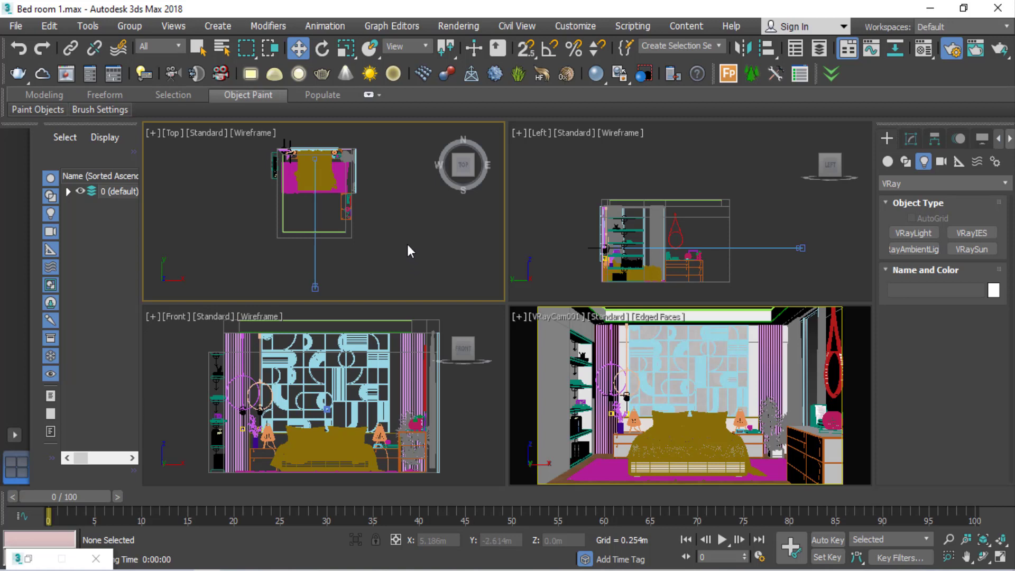
{"action": "left_click", "coordinate": [144, 76]}
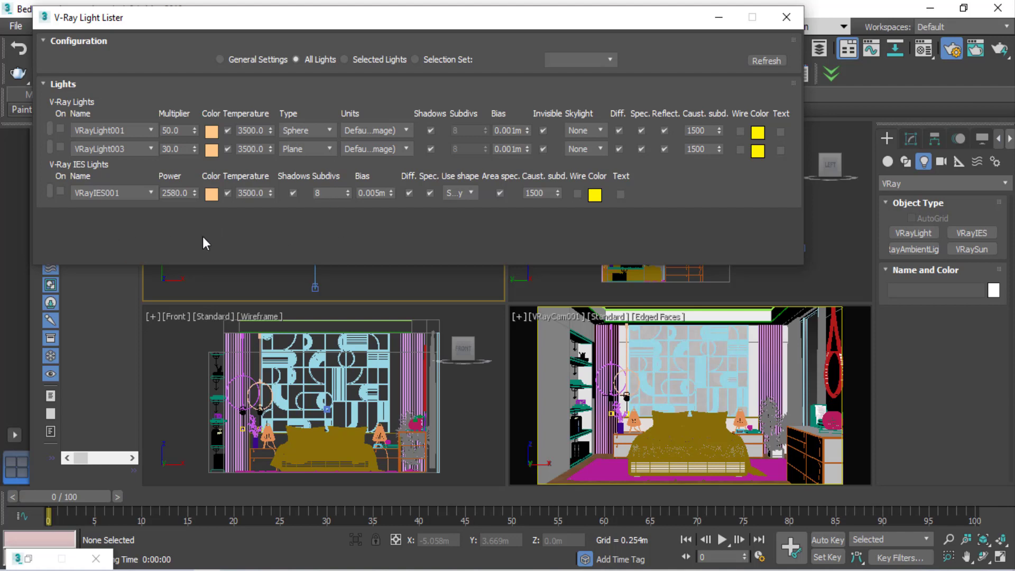
{"action": "left_click", "coordinate": [771, 63]}
{"action": "left_click", "coordinate": [781, 17]}
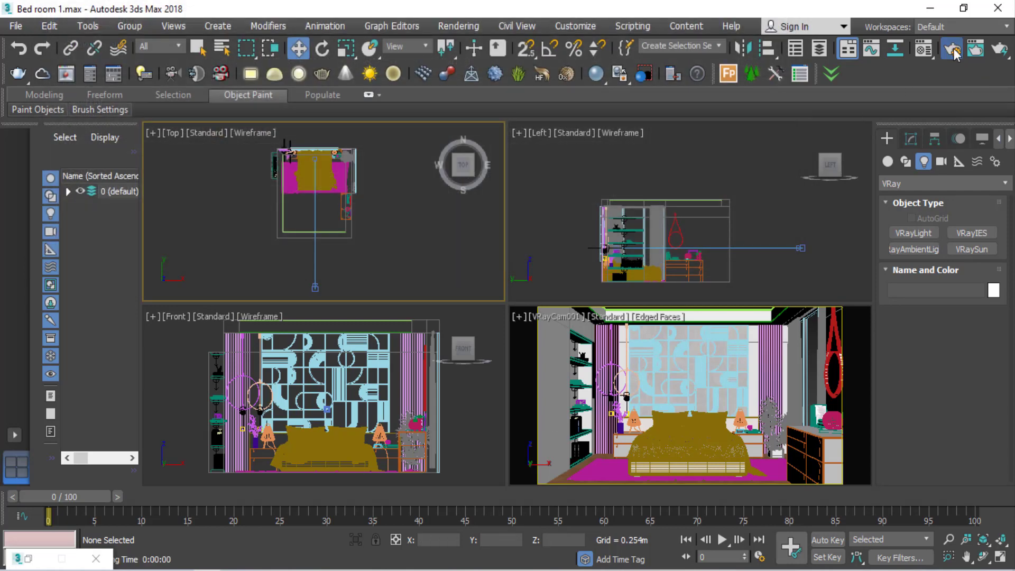
Step: Set the render output size to the 1280x720 preset in Render Setup
{"action": "left_click", "coordinate": [25, 561]}
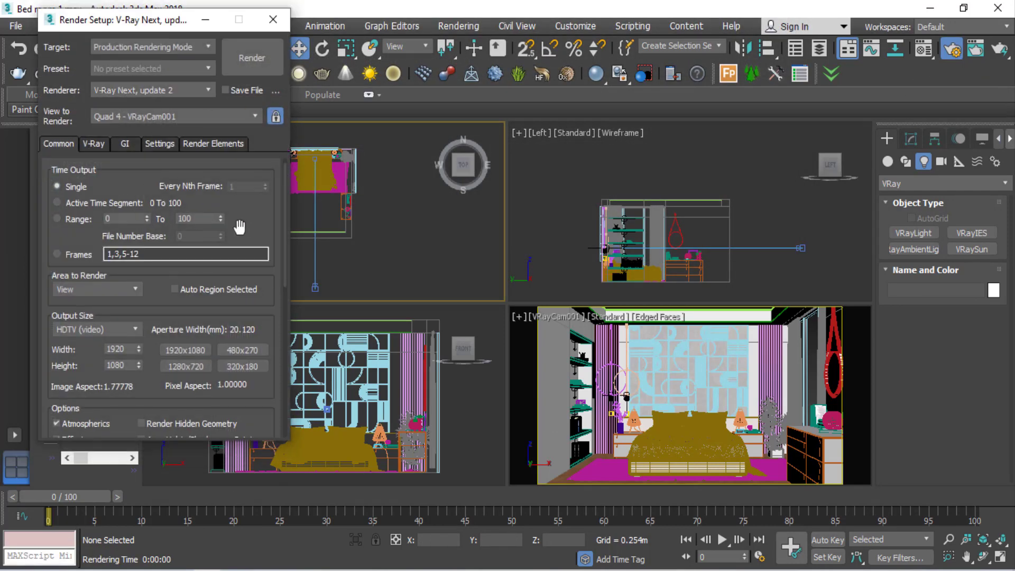
{"action": "left_click_drag", "start_coordinate": [250, 211], "coordinate": [256, 154]}
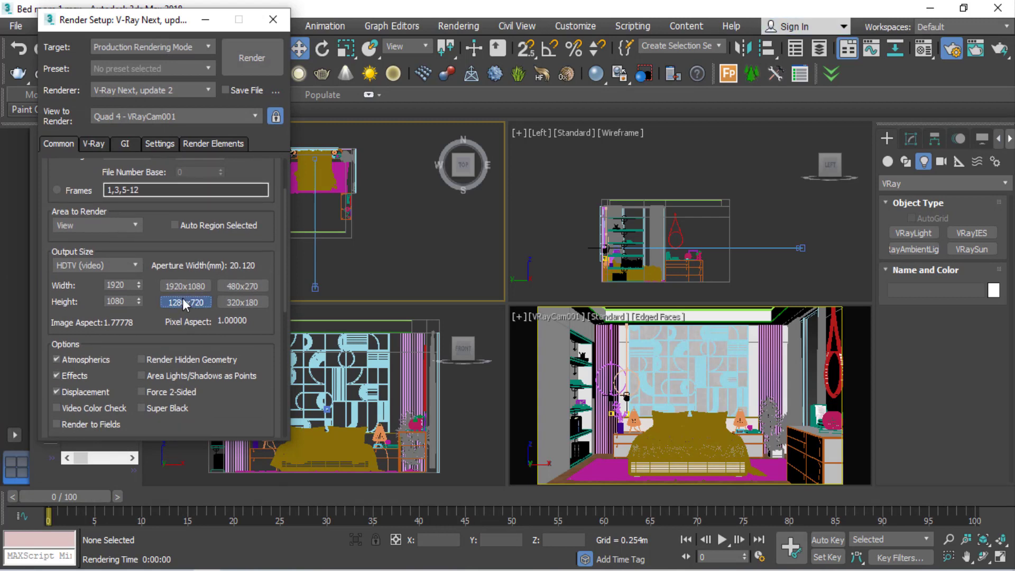
{"action": "left_click", "coordinate": [183, 299]}
{"action": "scroll", "coordinate": [267, 322], "scroll_direction": "down", "scroll_amount": 3}
{"action": "scroll", "coordinate": [267, 322], "scroll_direction": "up", "scroll_amount": 3}
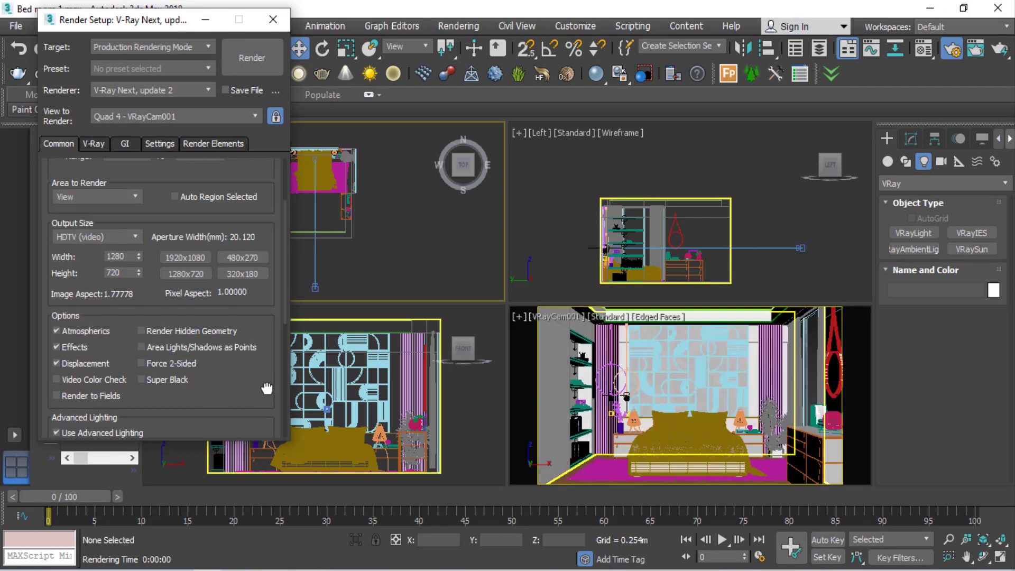
{"action": "scroll", "coordinate": [212, 264], "scroll_direction": "up", "scroll_amount": 4}
Step: Switch the V-Ray image sampler to Bucket with Max subdivs 4
{"action": "left_click", "coordinate": [84, 146]}
{"action": "left_click", "coordinate": [144, 249]}
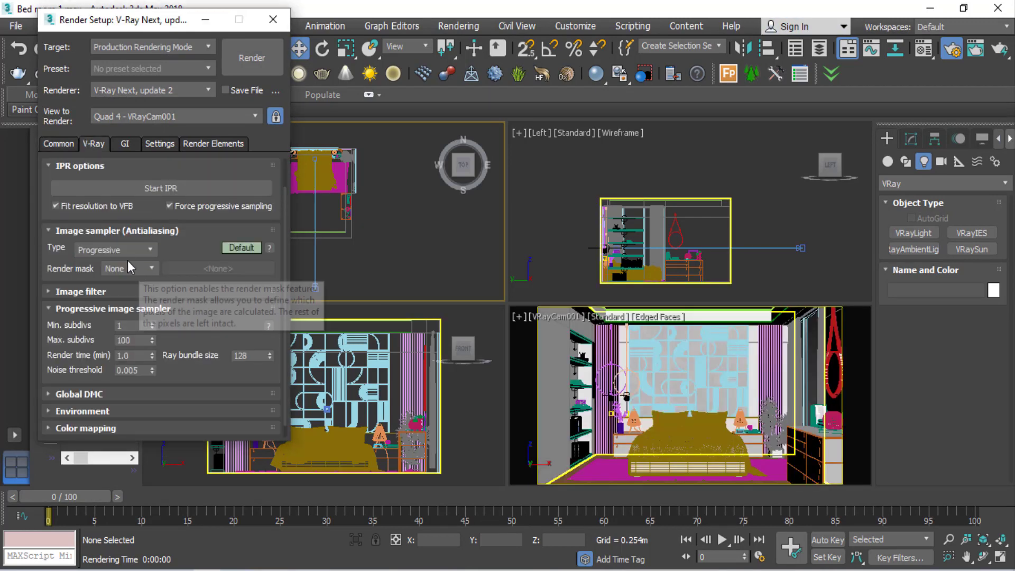
{"action": "left_click", "coordinate": [116, 264]}
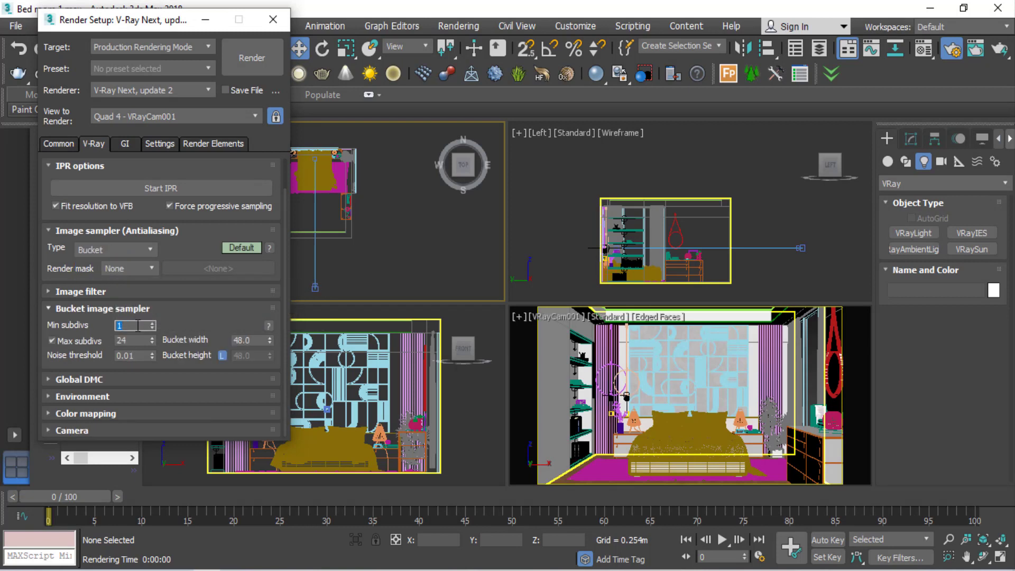
{"action": "left_click", "coordinate": [135, 341]}
{"action": "double_click", "coordinate": [134, 342]}
{"action": "key", "text": "Return"}
{"action": "left_click", "coordinate": [115, 412]}
{"action": "left_click", "coordinate": [112, 360]}
Step: Make Irradiance map the primary GI engine and lower Light cache subdivs from 1000 to 500
{"action": "left_click", "coordinate": [125, 144]}
{"action": "left_click", "coordinate": [169, 201]}
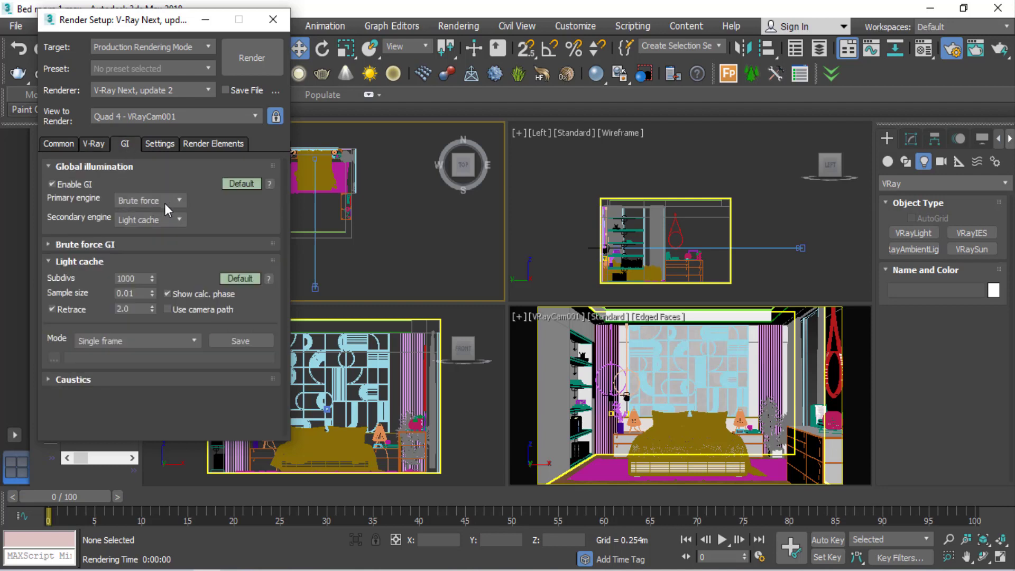
{"action": "left_click", "coordinate": [164, 203]}
{"action": "left_click", "coordinate": [164, 213]}
{"action": "double_click", "coordinate": [146, 280]}
{"action": "type", "text": "500"}
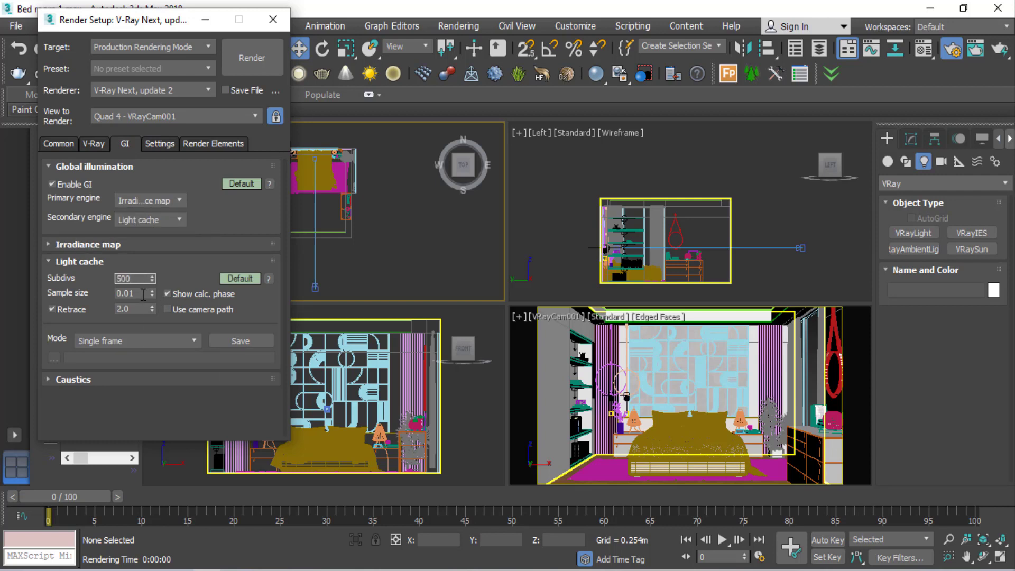
{"action": "left_click", "coordinate": [178, 267]}
Step: Keep the Top->Bottom bucket sequence in System settings and review the render elements list
{"action": "left_click", "coordinate": [160, 144]}
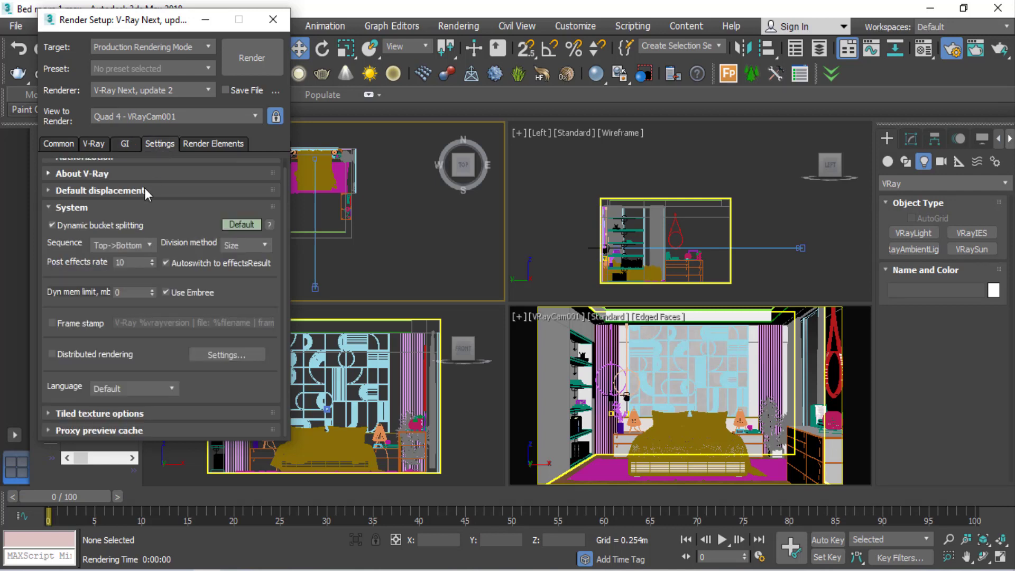
{"action": "left_click", "coordinate": [119, 246]}
{"action": "left_click", "coordinate": [121, 261]}
{"action": "left_click", "coordinate": [200, 146]}
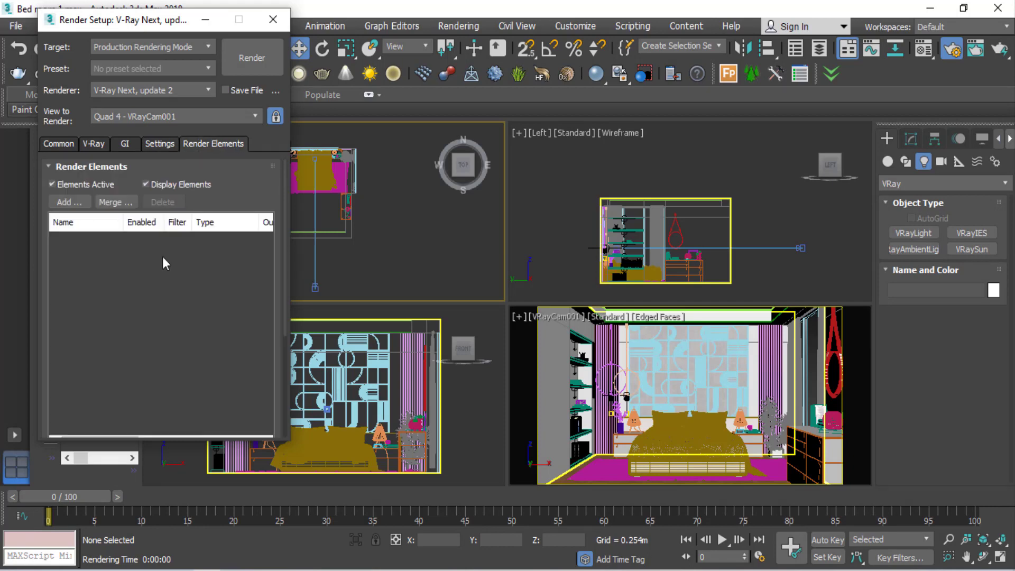
Step: Start a 1280x720 test render of the camera view
{"action": "left_click", "coordinate": [54, 147]}
{"action": "scroll", "coordinate": [138, 304], "scroll_direction": "down", "scroll_amount": 3}
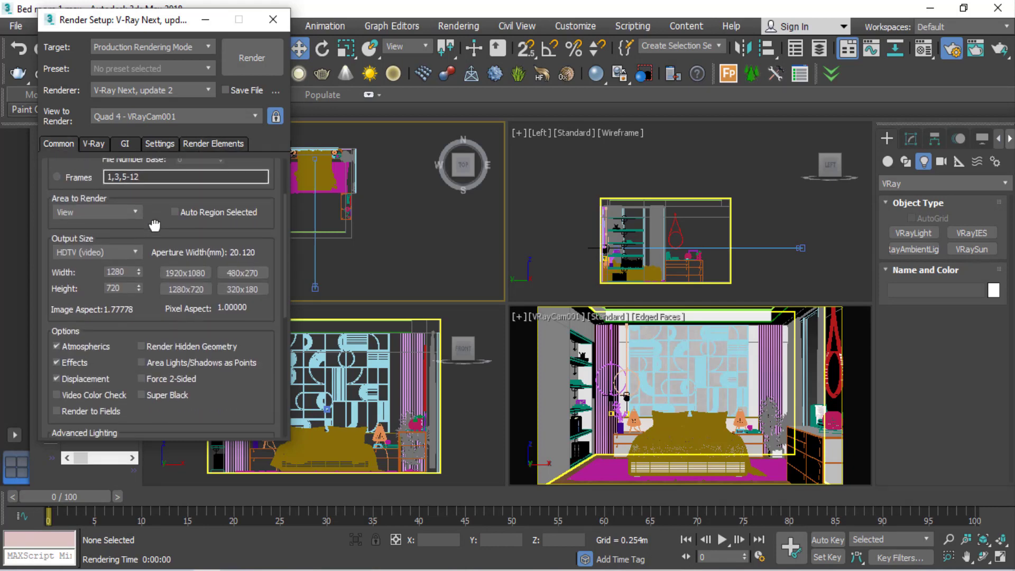
{"action": "scroll", "coordinate": [148, 254], "scroll_direction": "up", "scroll_amount": 3}
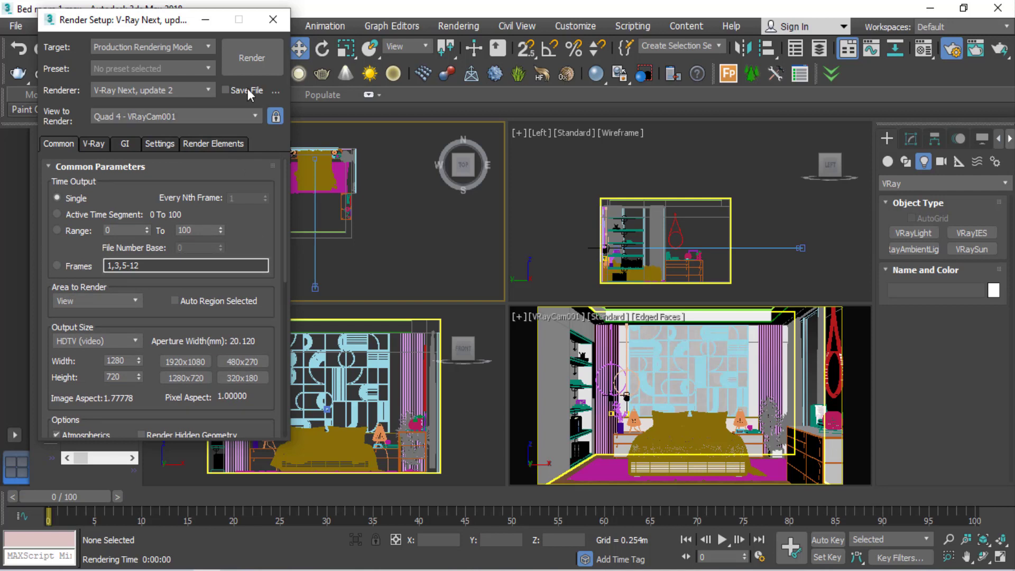
{"action": "left_click_drag", "start_coordinate": [153, 20], "coordinate": [129, 21]}
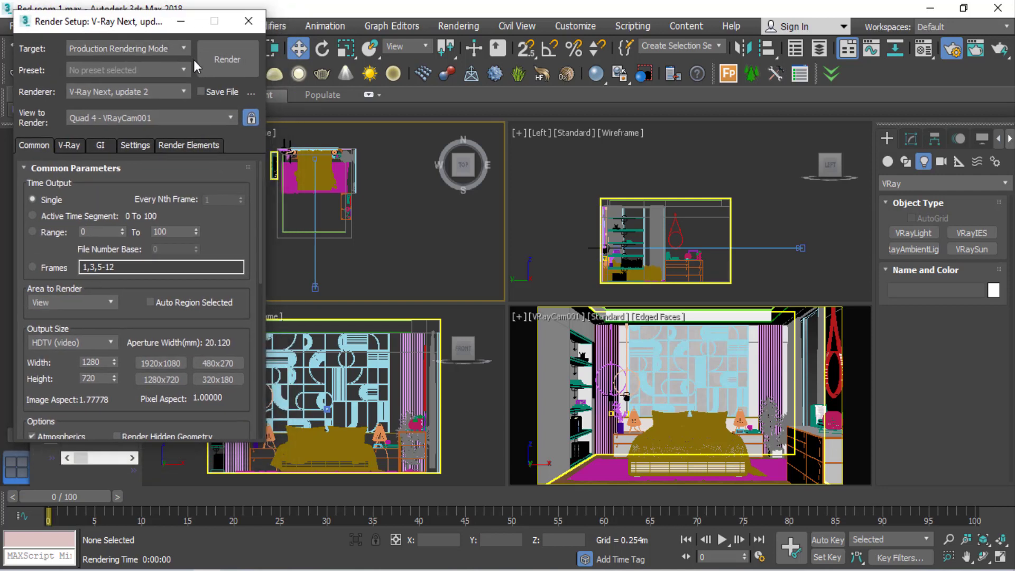
{"action": "left_click", "coordinate": [204, 68]}
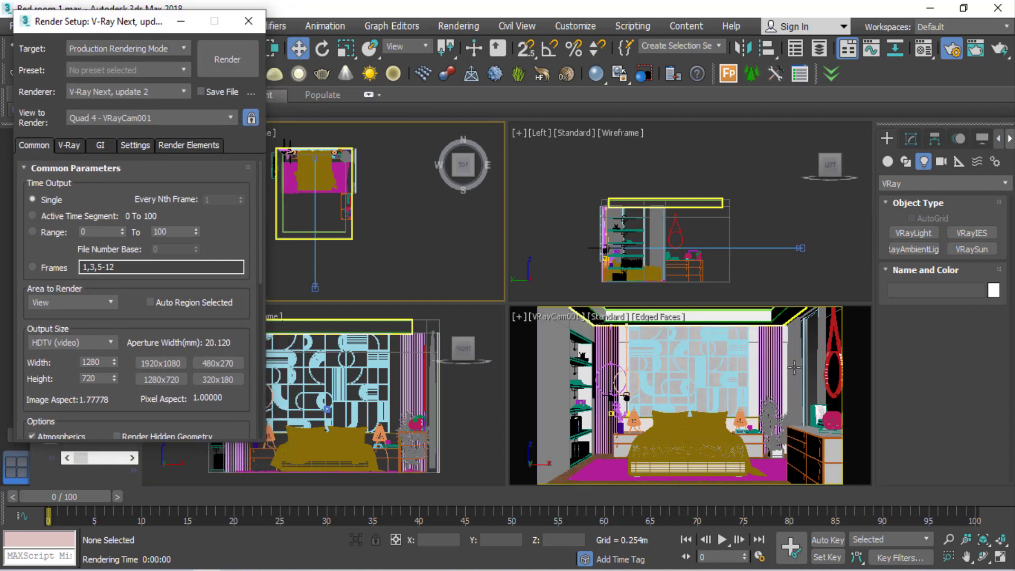
{"action": "left_click", "coordinate": [733, 378]}
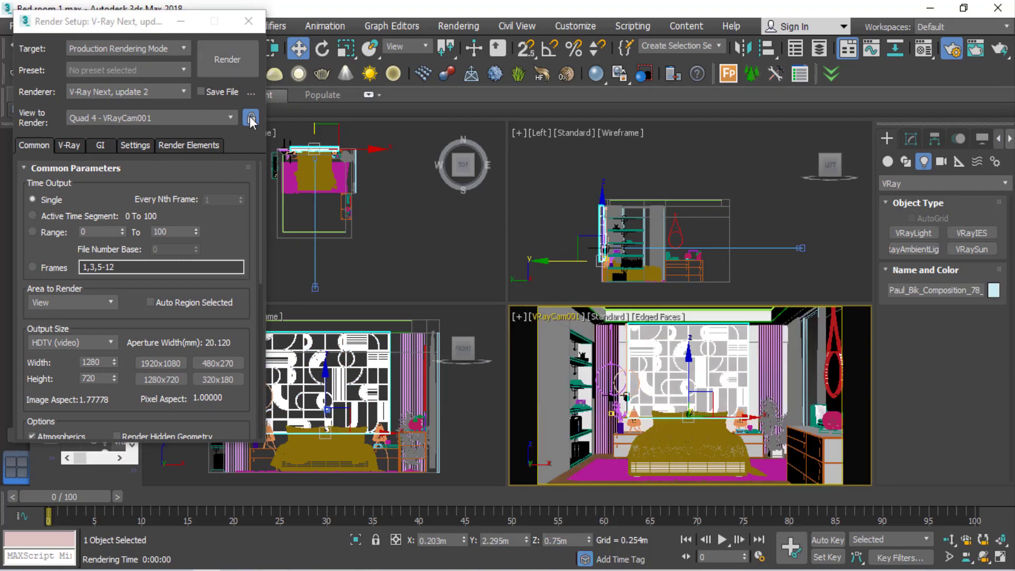
{"action": "left_click", "coordinate": [243, 60]}
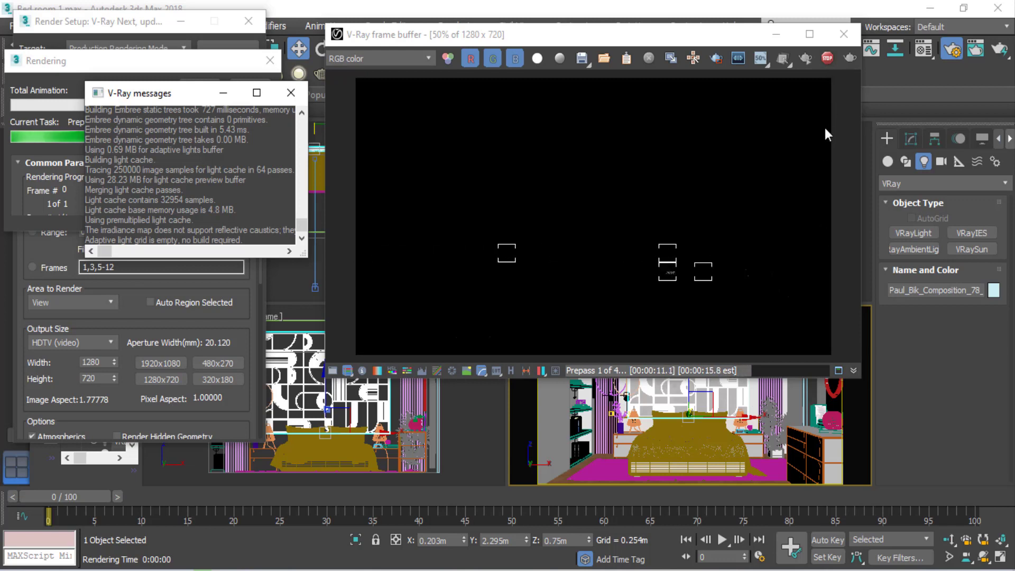
Step: After the 34-second all-black render finishes, close the V-Ray messages log and frame buffer
{"action": "left_click", "coordinate": [828, 58]}
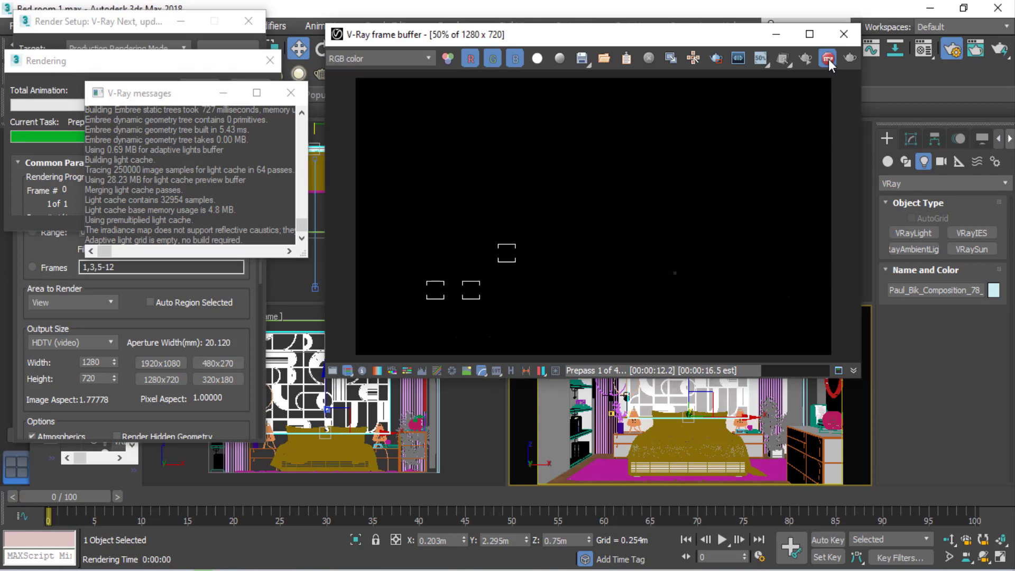
{"action": "left_click", "coordinate": [290, 92]}
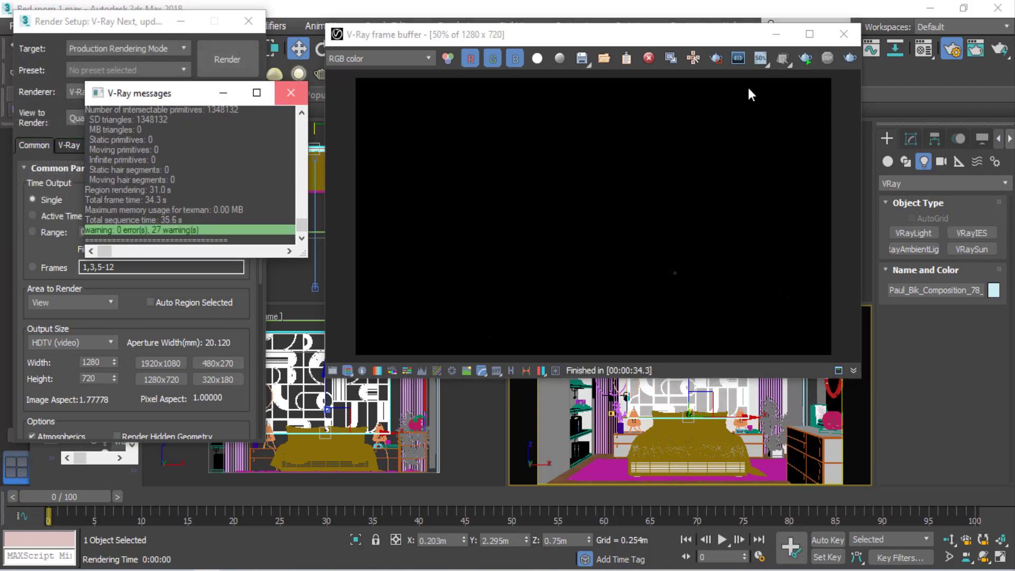
{"action": "left_click", "coordinate": [844, 36]}
Step: Create a VRaySun aimed at the room in the Top view, accepting the VRaySky environment map
{"action": "left_click", "coordinate": [180, 21]}
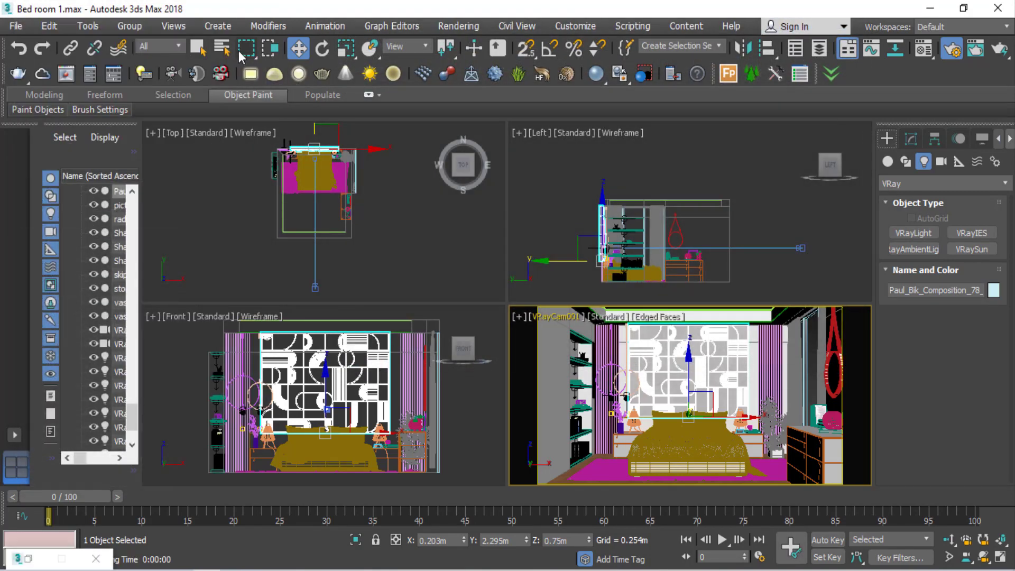
{"action": "left_click", "coordinate": [407, 207]}
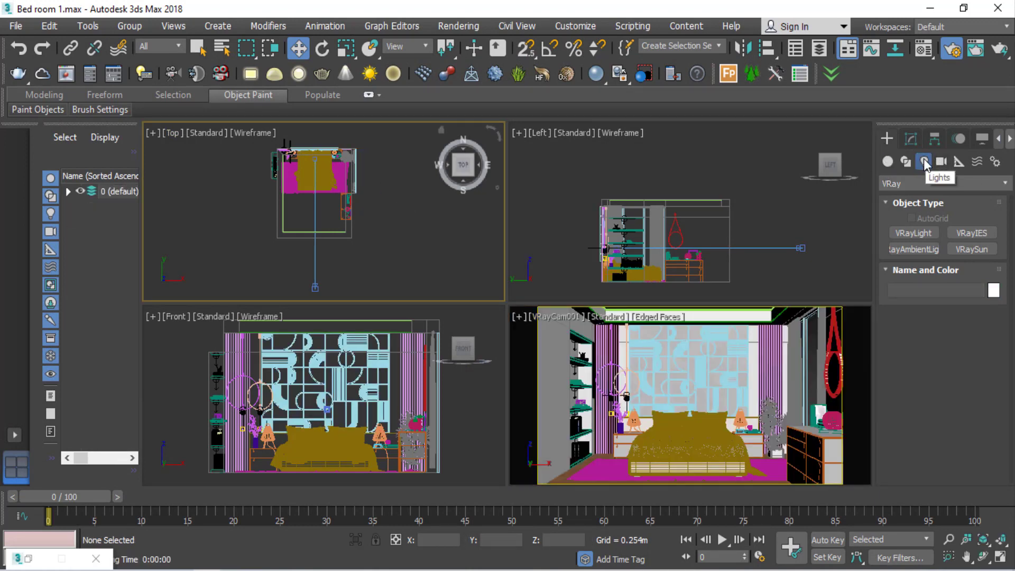
{"action": "left_click", "coordinate": [991, 184]}
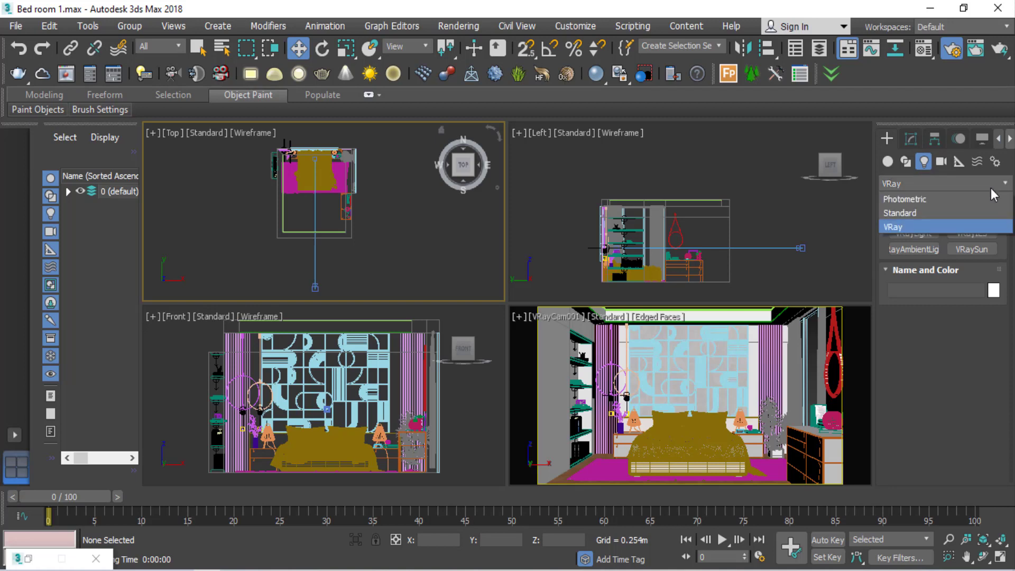
{"action": "left_click", "coordinate": [978, 250]}
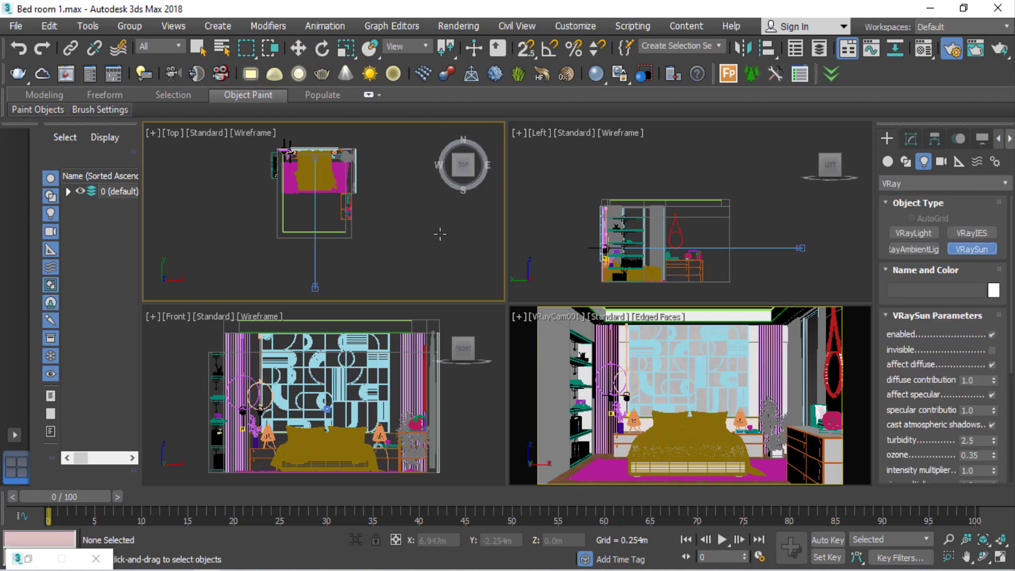
{"action": "left_click_drag", "start_coordinate": [439, 231], "coordinate": [434, 260]}
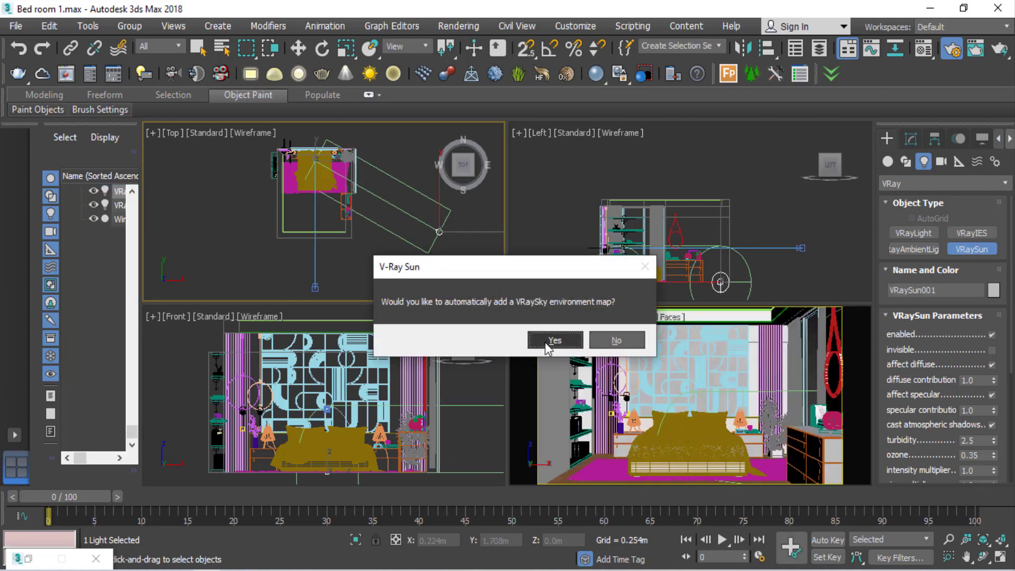
{"action": "left_click", "coordinate": [545, 341]}
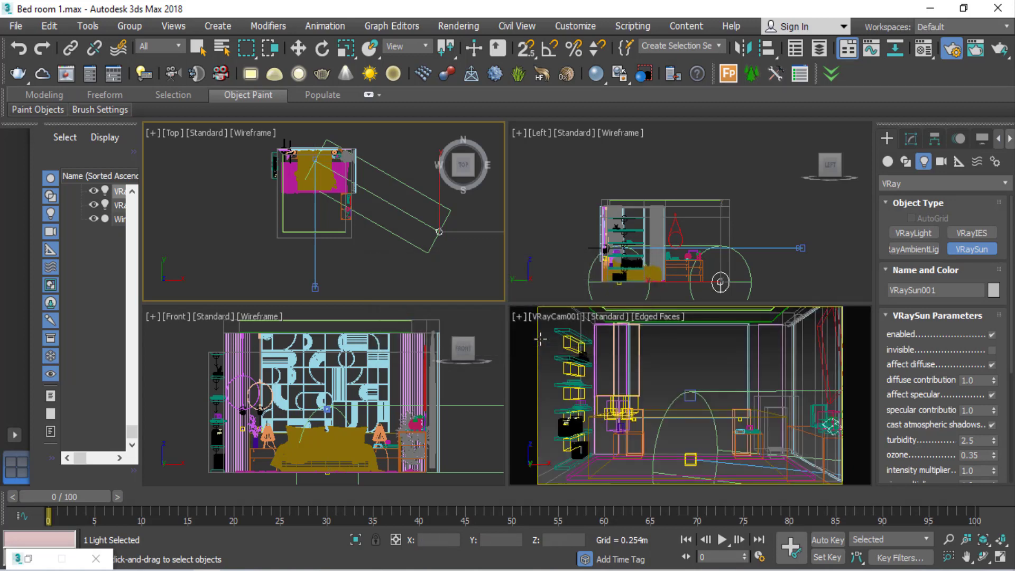
Step: Move VRaySun001 high above the bedroom in the Left view
{"action": "left_click", "coordinate": [298, 48]}
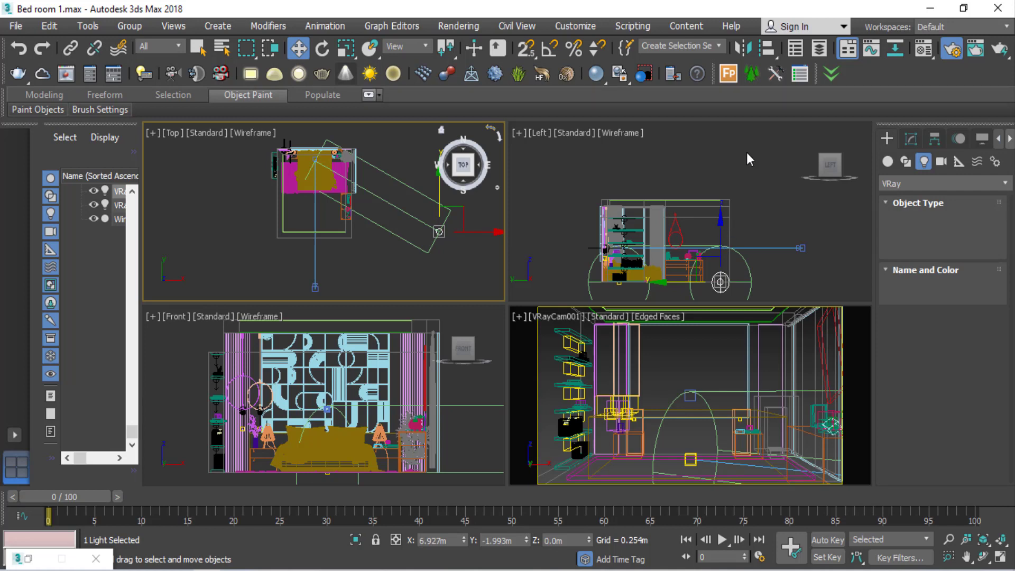
{"action": "mouse_move", "coordinate": [747, 163]}
{"action": "middle_mouse_down"}
{"action": "mouse_move", "coordinate": [721, 227]}
{"action": "mouse_move", "coordinate": [726, 197]}
{"action": "middle_mouse_up"}
{"action": "mouse_move", "coordinate": [725, 204]}
{"action": "left_mouse_down"}
{"action": "mouse_move", "coordinate": [714, 61]}
{"action": "mouse_move", "coordinate": [725, 103]}
{"action": "left_mouse_up"}
{"action": "scroll", "coordinate": [785, 236], "scroll_direction": "down", "scroll_amount": 2}
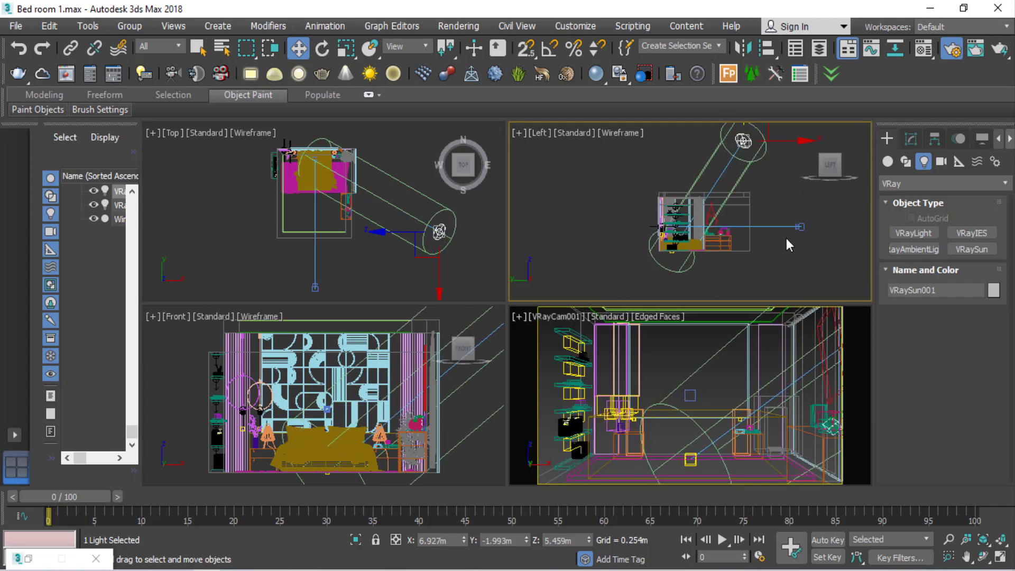
{"action": "middle_click_drag", "start_coordinate": [762, 199], "coordinate": [745, 252]}
{"action": "left_click_drag", "start_coordinate": [723, 145], "coordinate": [722, 141]}
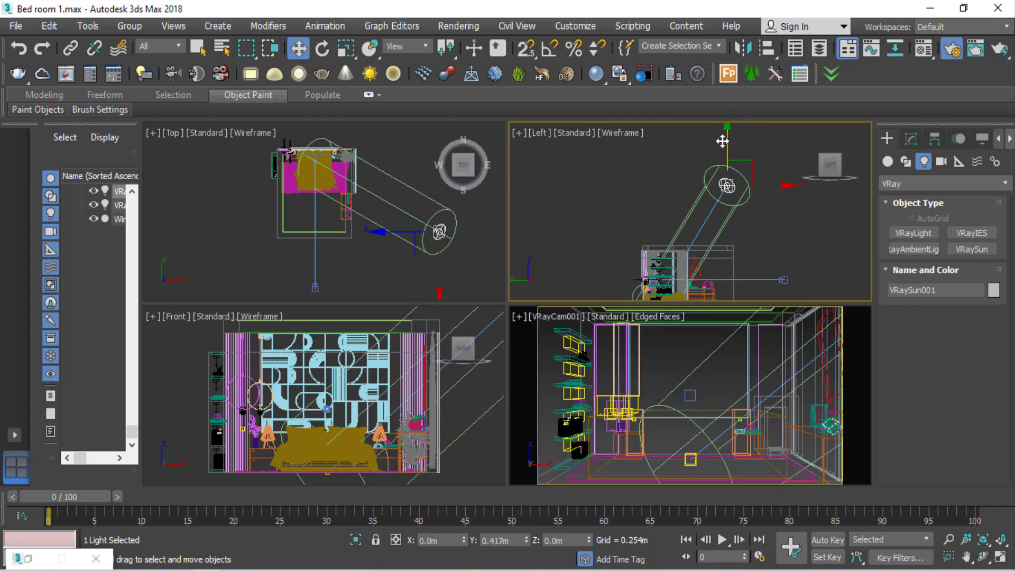
{"action": "left_click", "coordinate": [350, 254]}
{"action": "mouse_move", "coordinate": [369, 262]}
{"action": "middle_mouse_down"}
{"action": "mouse_move", "coordinate": [363, 232]}
{"action": "mouse_move", "coordinate": [401, 237]}
{"action": "middle_mouse_up"}
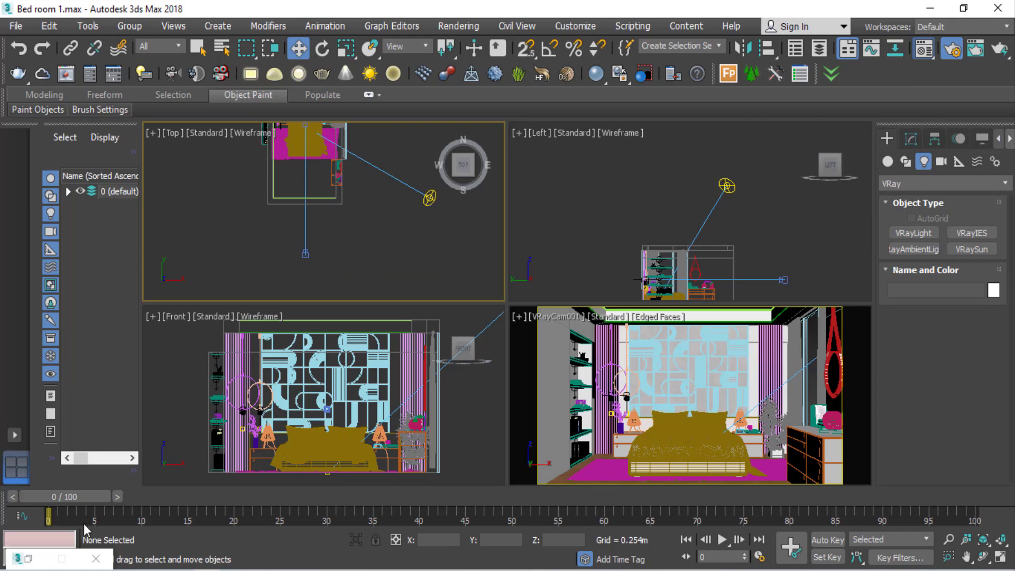
Step: Arrange the Material Editor and Render Setup windows and expand V-Ray Global switches
{"action": "left_click", "coordinate": [29, 559]}
{"action": "left_click_drag", "start_coordinate": [429, 33], "coordinate": [596, 70]}
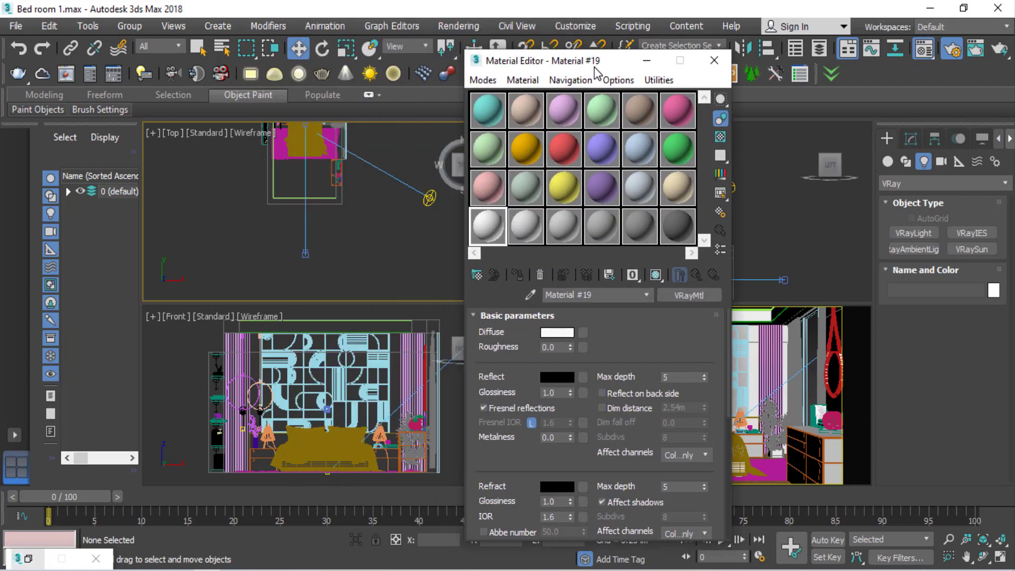
{"action": "left_click", "coordinate": [53, 515]}
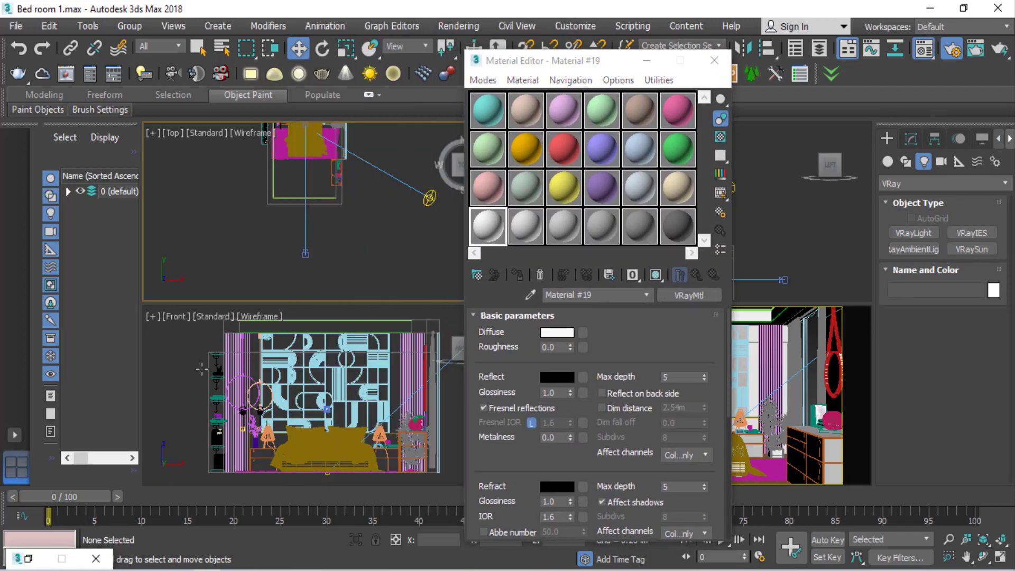
{"action": "left_click", "coordinate": [29, 558]}
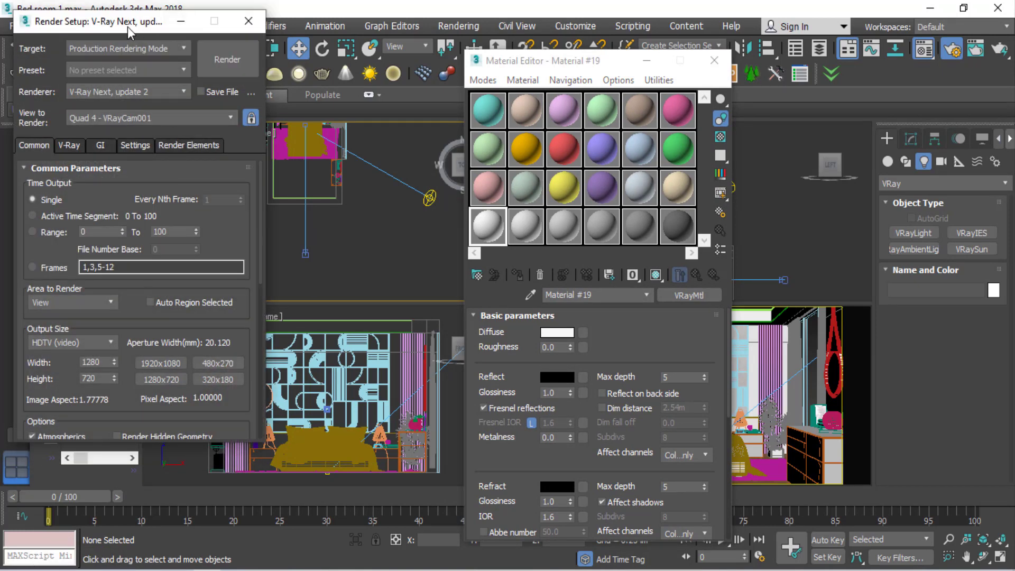
{"action": "left_click_drag", "start_coordinate": [128, 26], "coordinate": [179, 35]}
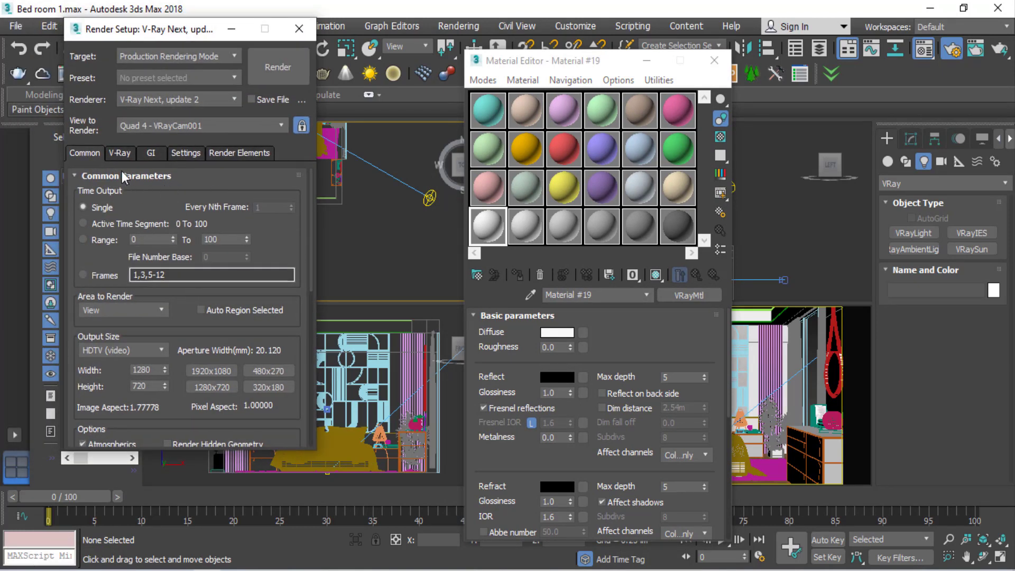
{"action": "left_click", "coordinate": [117, 151]}
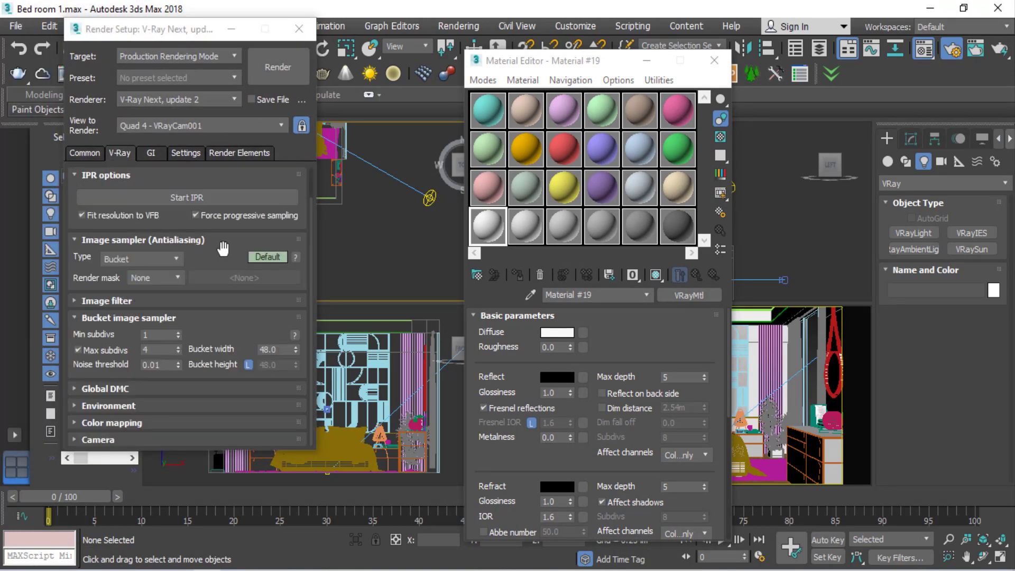
{"action": "scroll", "coordinate": [223, 249], "scroll_direction": "up", "scroll_amount": 2}
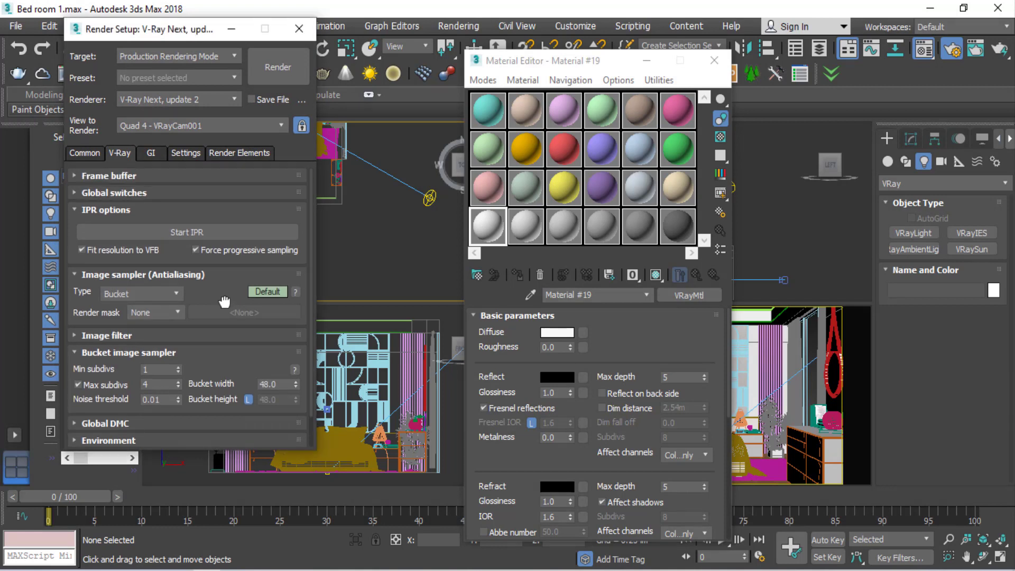
{"action": "left_click", "coordinate": [109, 191]}
Step: Enable Override mtl and assign the white Material #19 to it as an instance
{"action": "scroll", "coordinate": [279, 268], "scroll_direction": "down", "scroll_amount": 2}
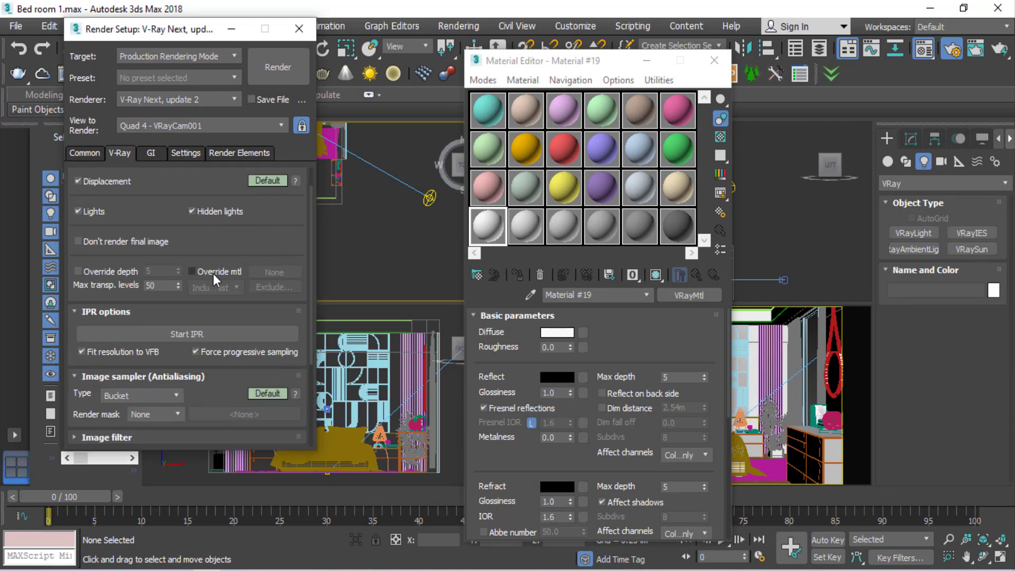
{"action": "left_click", "coordinate": [194, 273]}
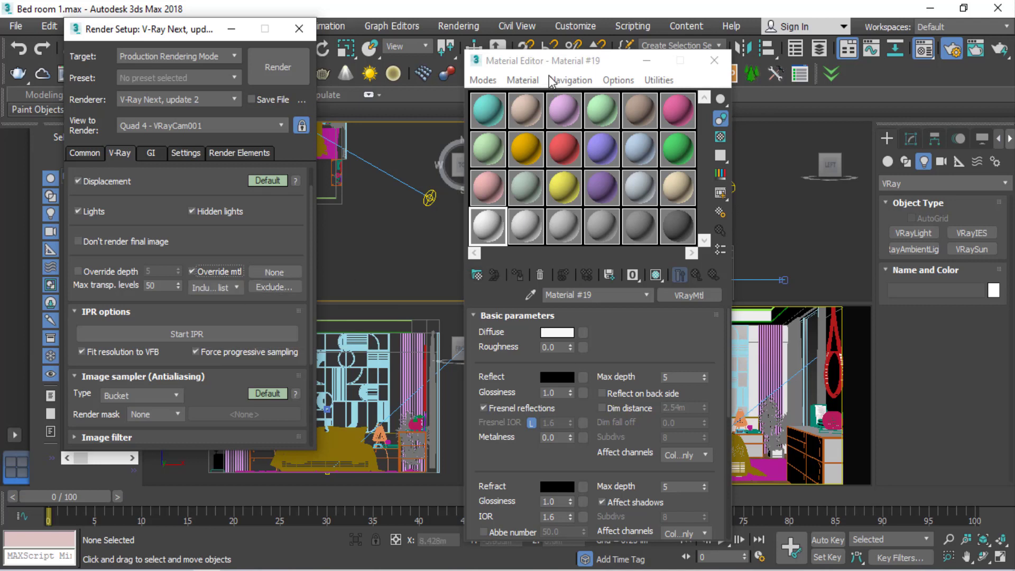
{"action": "left_click_drag", "start_coordinate": [553, 60], "coordinate": [587, 43]}
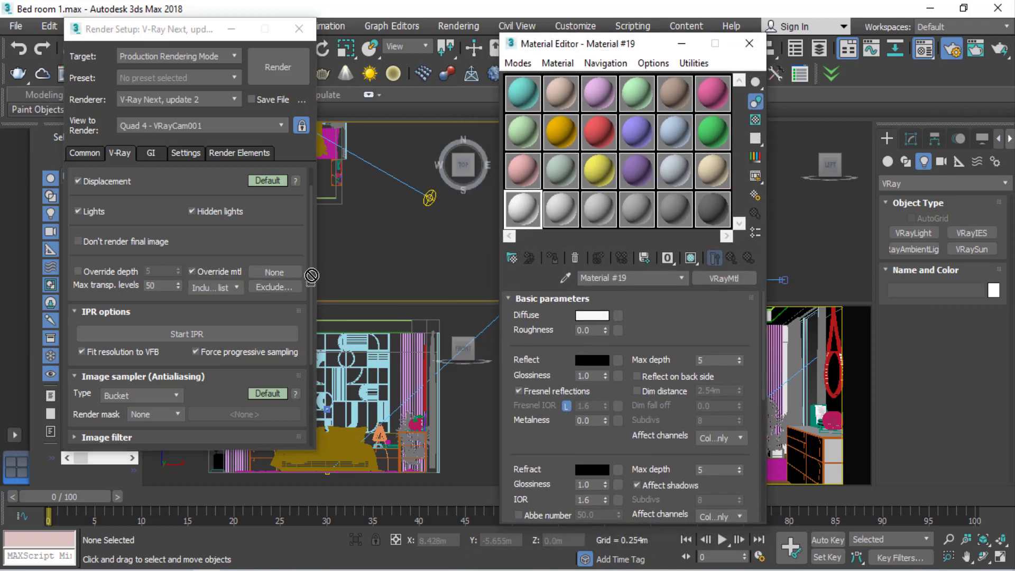
{"action": "left_click_drag", "start_coordinate": [520, 220], "coordinate": [274, 272]}
{"action": "left_click", "coordinate": [158, 287]}
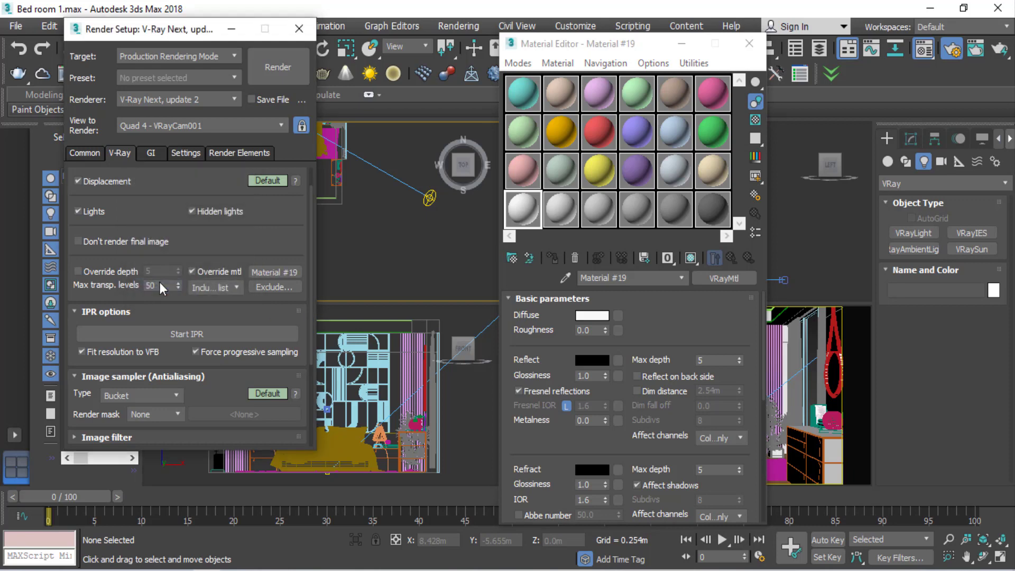
{"action": "left_click", "coordinate": [681, 44]}
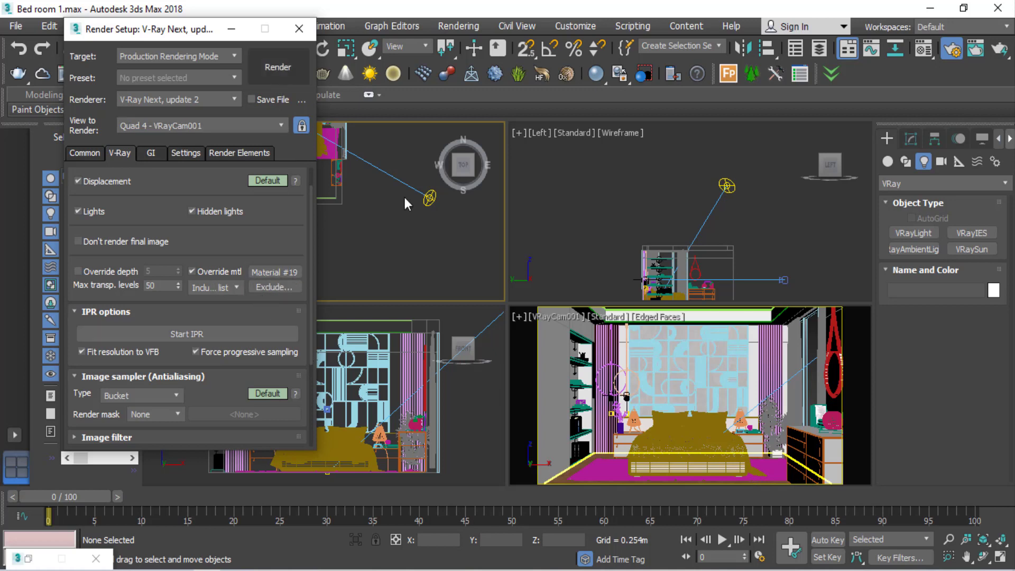
Step: Run and stop a 30-second override-material test render, then dismiss the frame buffer and log
{"action": "left_click", "coordinate": [271, 65]}
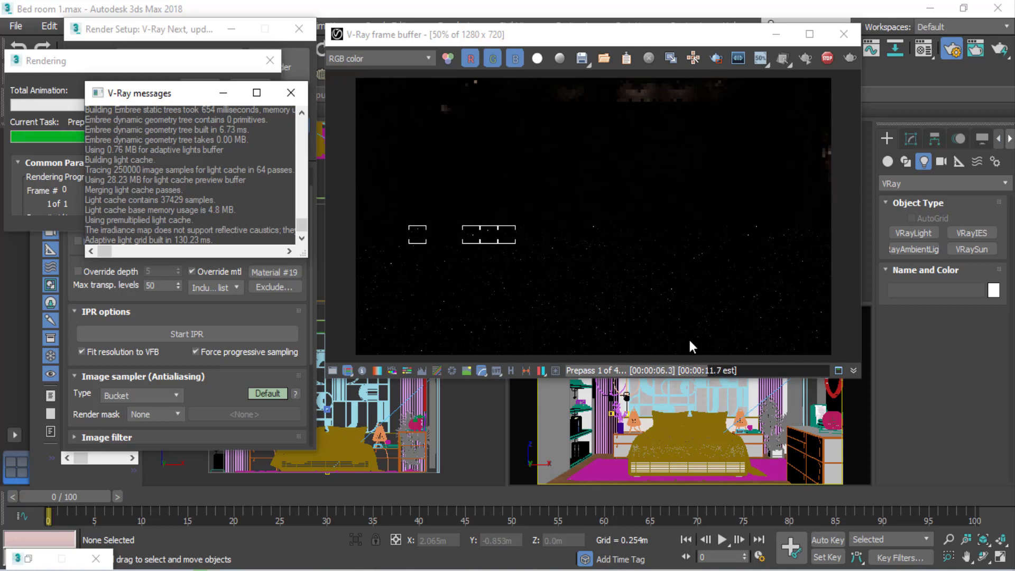
{"action": "left_click", "coordinate": [828, 59]}
{"action": "left_click", "coordinate": [776, 34]}
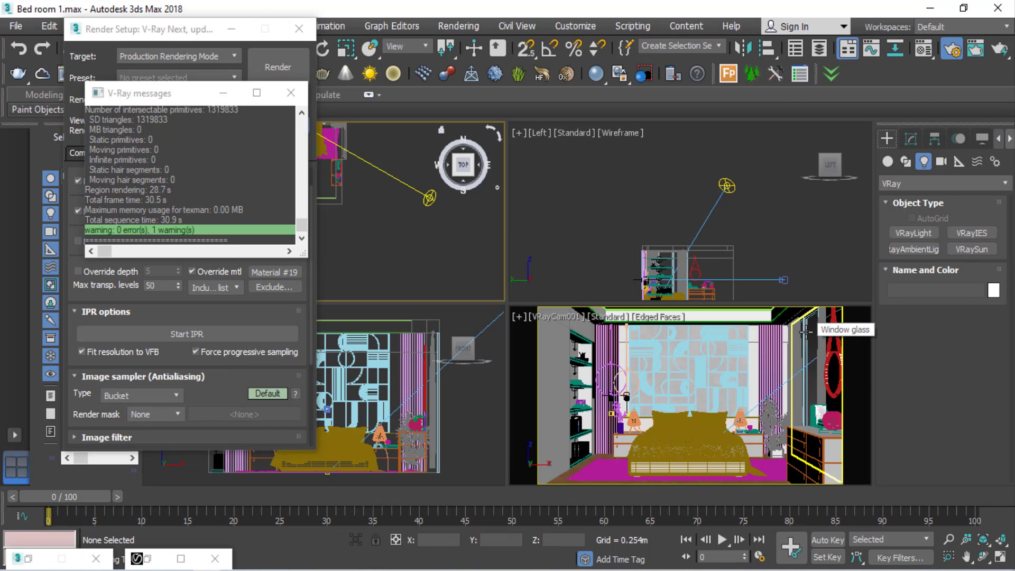
{"action": "left_click", "coordinate": [176, 30]}
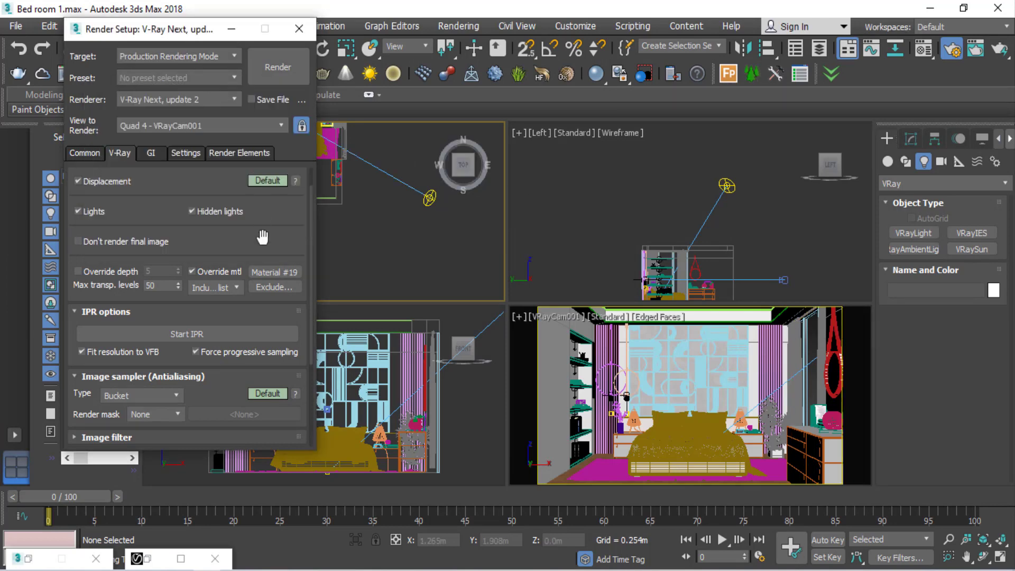
Step: Exclude the Window glass object from the override material and render again
{"action": "left_click", "coordinate": [277, 286]}
{"action": "left_click_drag", "start_coordinate": [488, 208], "coordinate": [478, 363]}
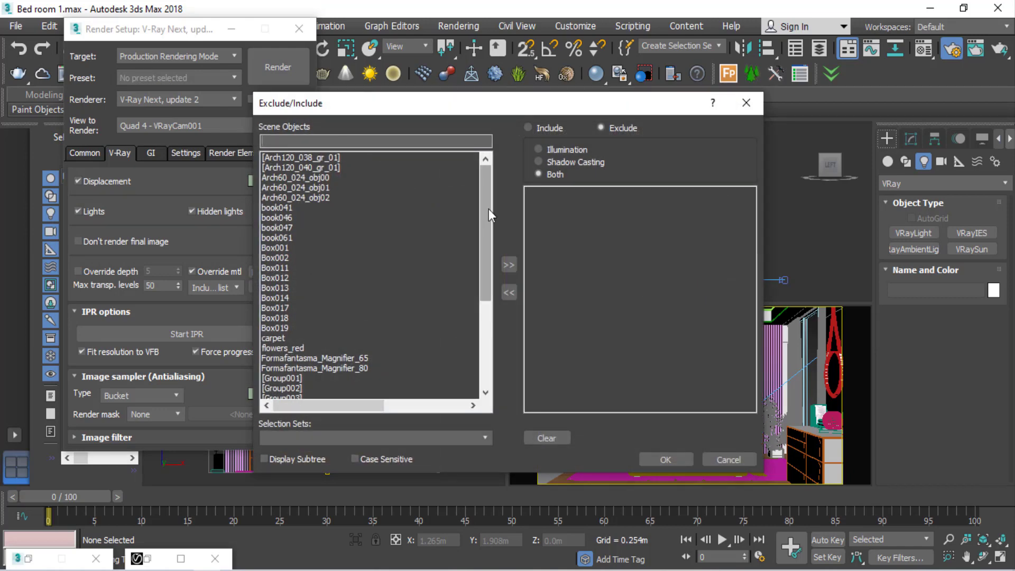
{"action": "left_click", "coordinate": [302, 388]}
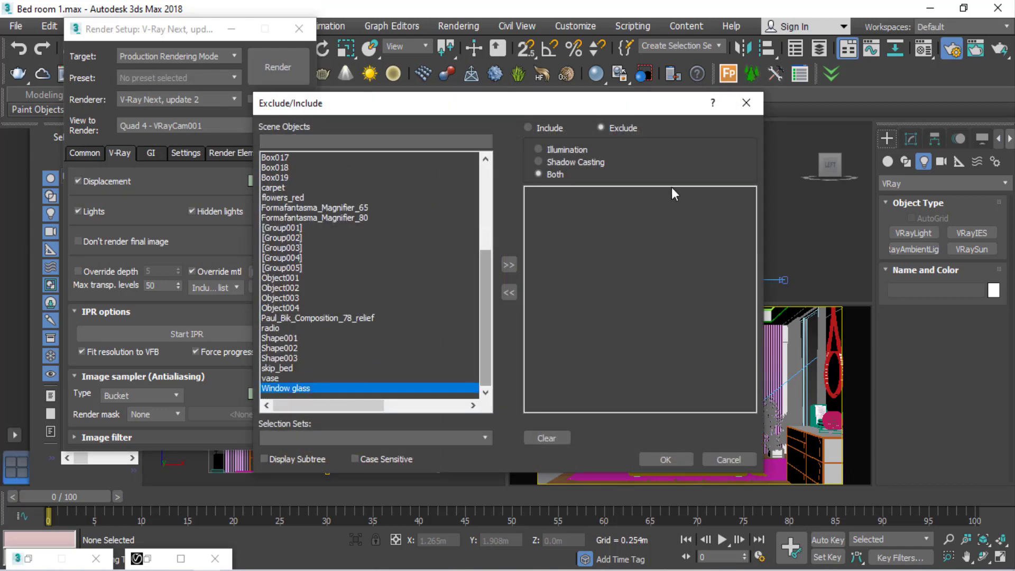
{"action": "left_click", "coordinate": [509, 264]}
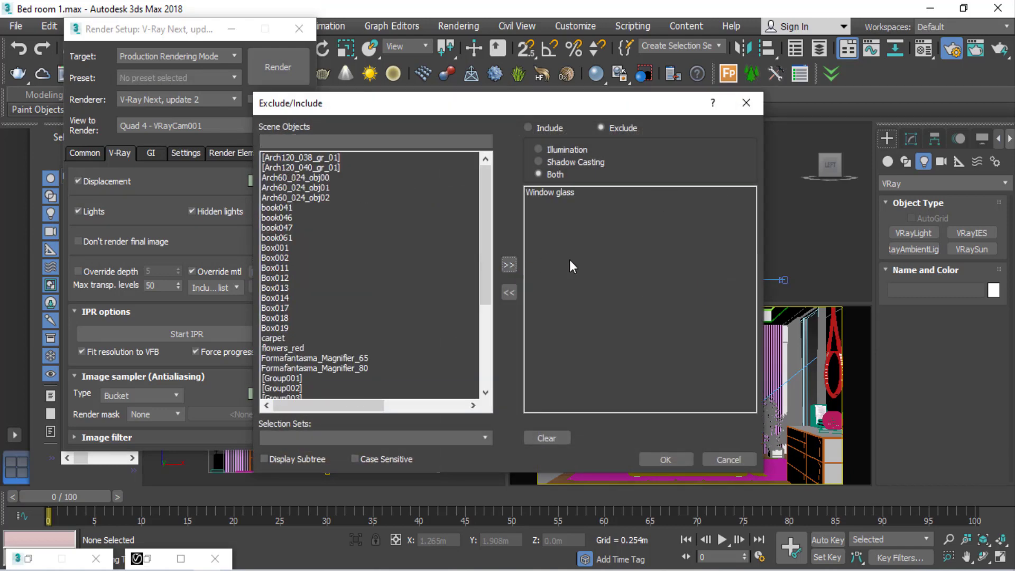
{"action": "left_click_drag", "start_coordinate": [481, 219], "coordinate": [485, 284]}
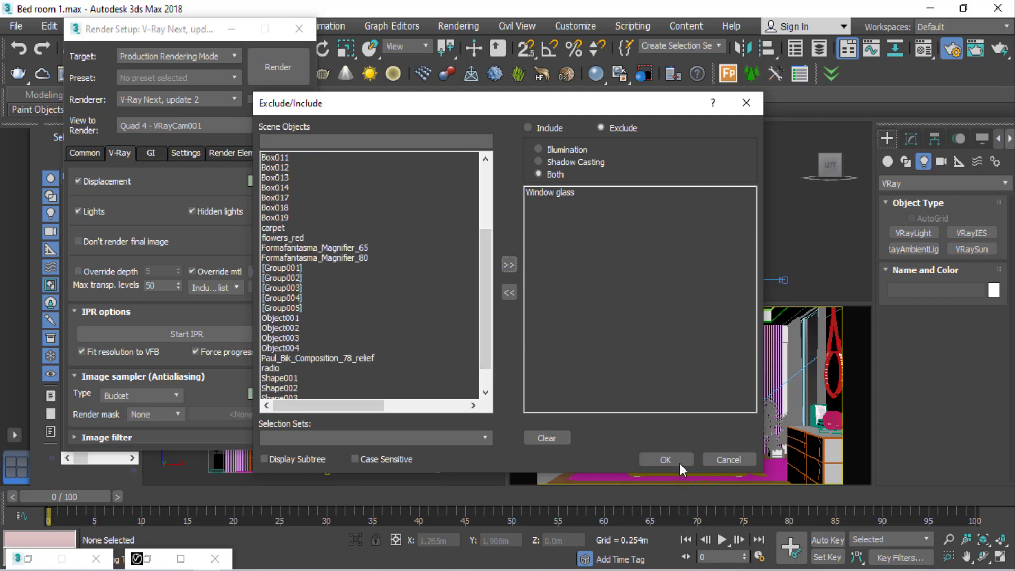
{"action": "left_click", "coordinate": [665, 459]}
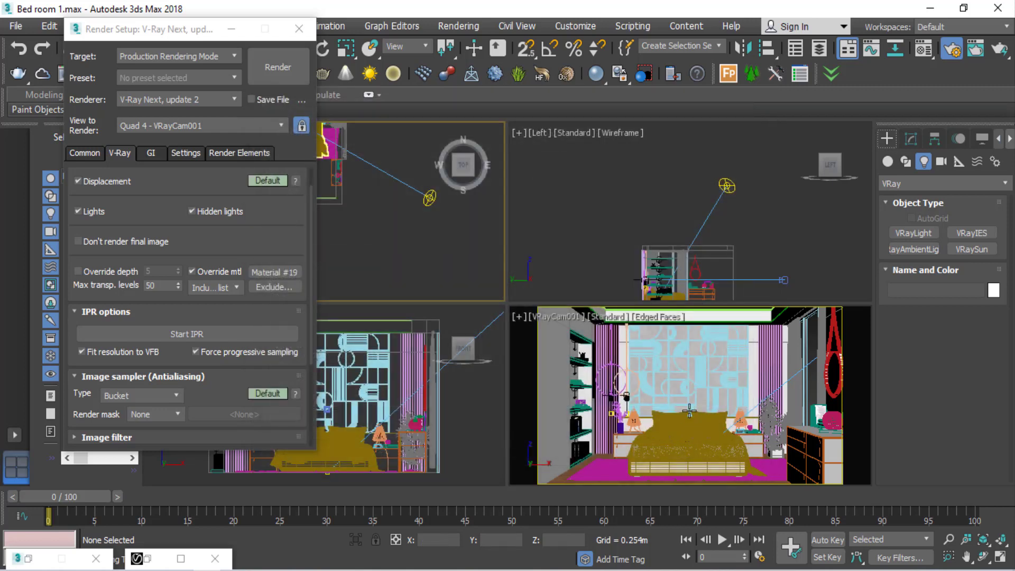
{"action": "scroll", "coordinate": [281, 343], "scroll_direction": "up", "scroll_amount": 2}
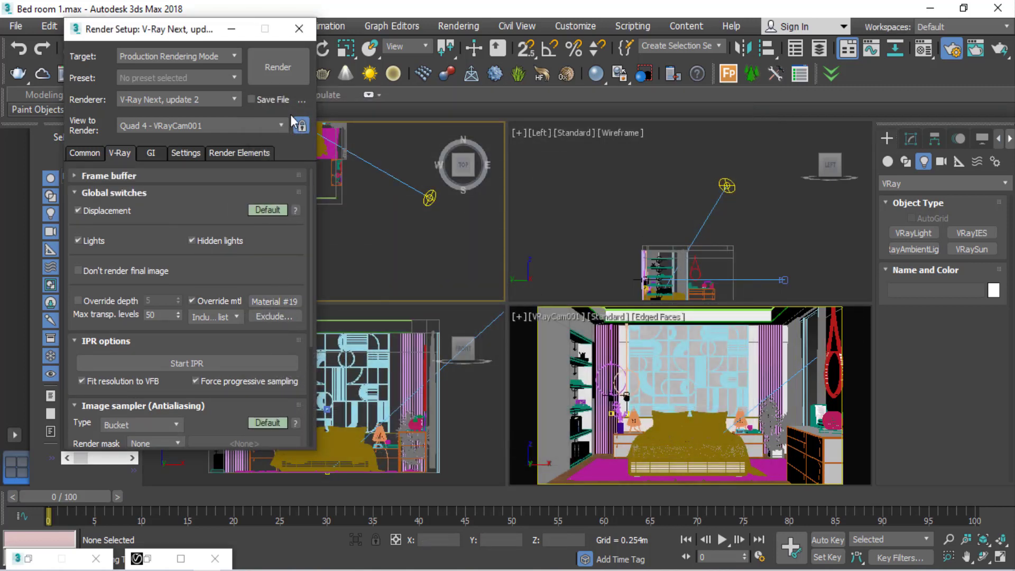
{"action": "left_click", "coordinate": [283, 70]}
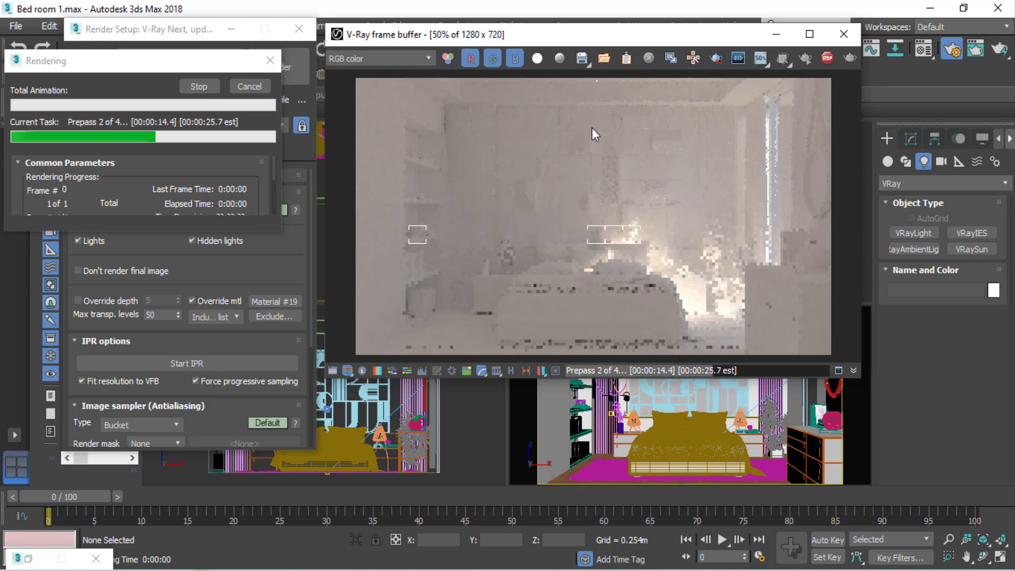
Step: Maximize the frame buffer to inspect the sunlit white clay render and end it at the current pass
{"action": "left_click", "coordinate": [808, 34]}
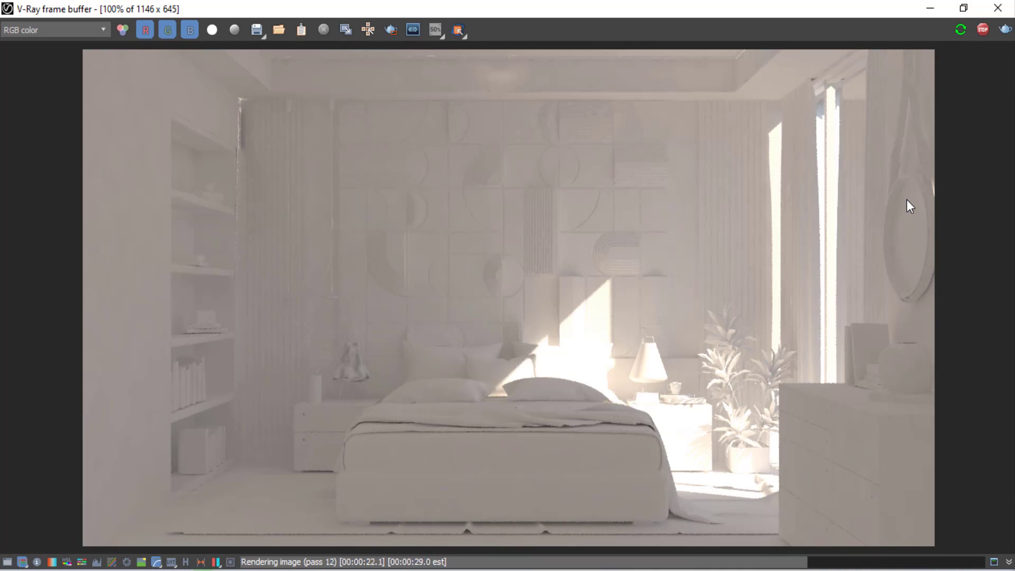
{"action": "left_click", "coordinate": [988, 33]}
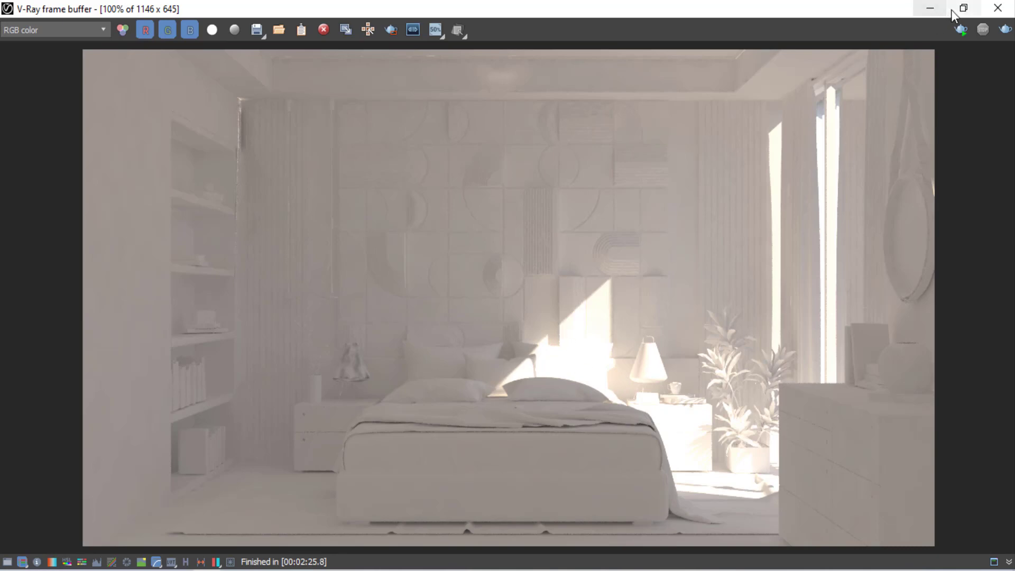
Step: Shrink the render window aside and set the irradiance map preset to Very low
{"action": "left_click", "coordinate": [975, 13]}
{"action": "left_click_drag", "start_coordinate": [541, 49], "coordinate": [596, 41]}
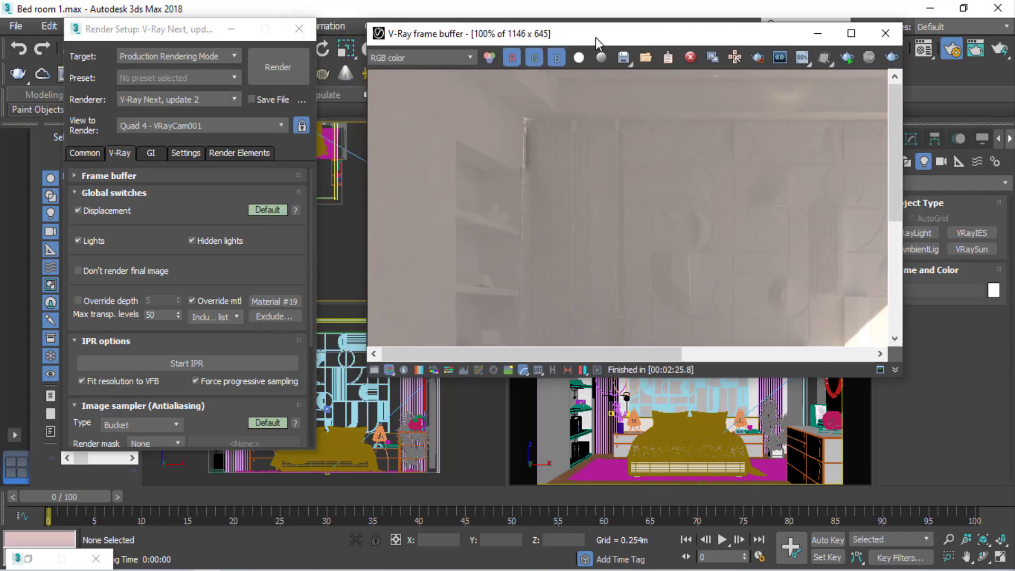
{"action": "left_click", "coordinate": [158, 153]}
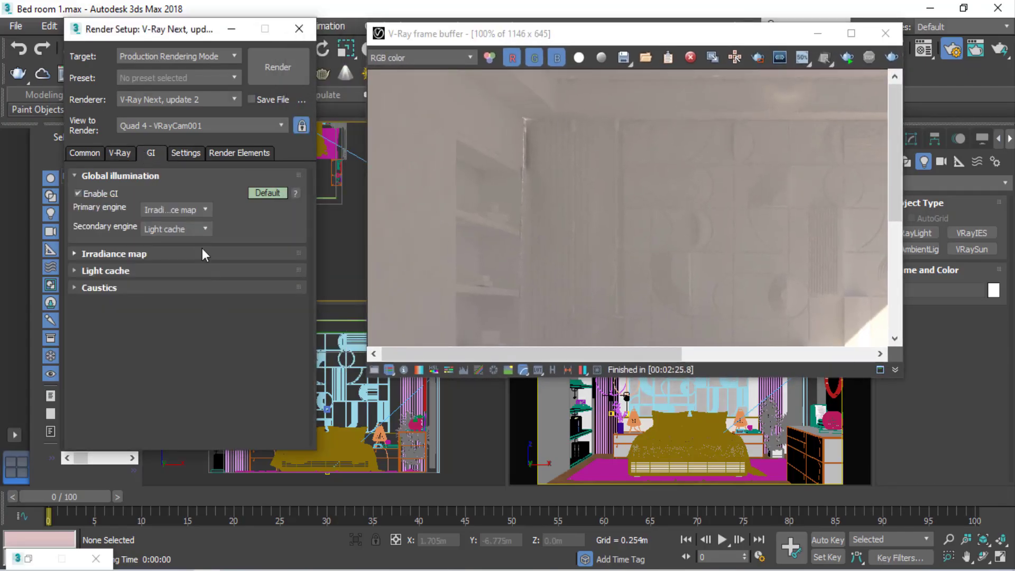
{"action": "left_click", "coordinate": [181, 253]}
{"action": "left_click", "coordinate": [184, 277]}
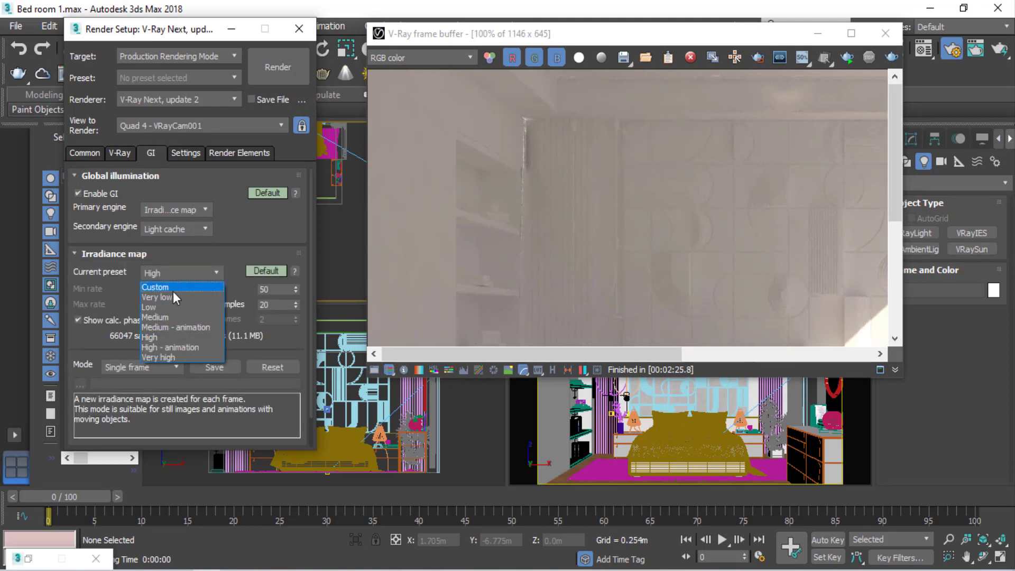
{"action": "left_click", "coordinate": [166, 297]}
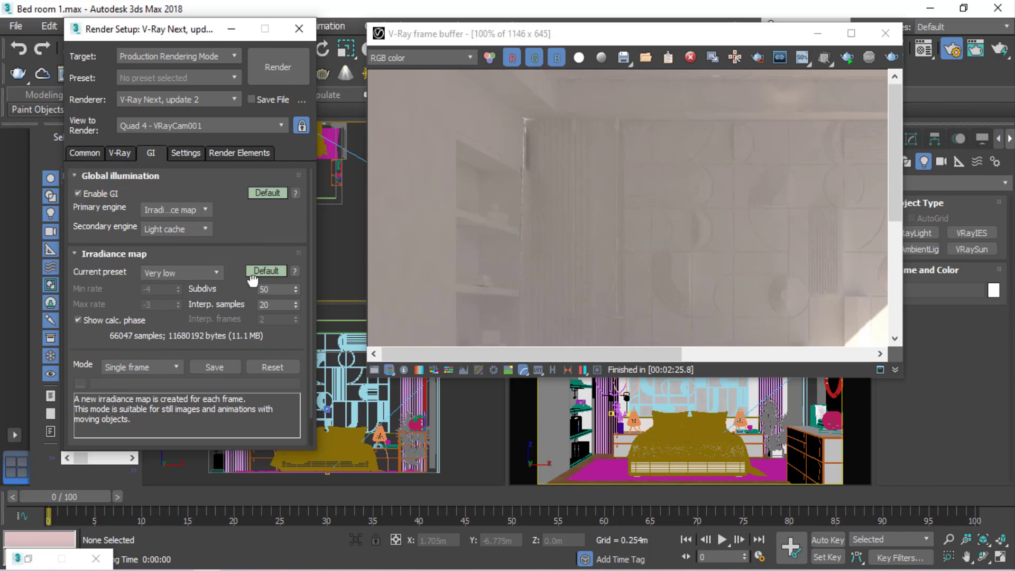
Step: Review the Common and V-Ray settings, then enlarge and rearrange the frame buffer window
{"action": "left_click", "coordinate": [95, 156]}
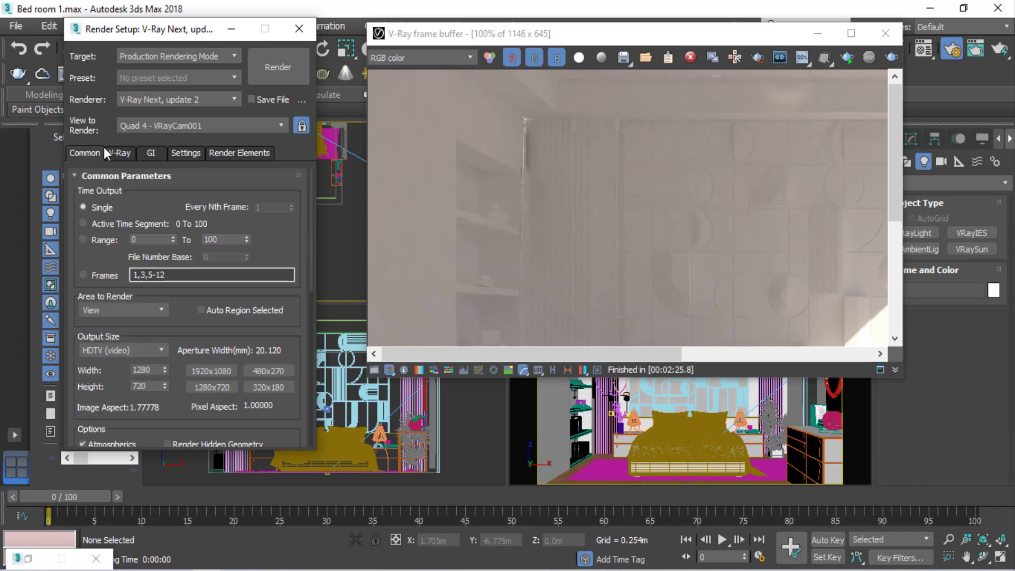
{"action": "left_click", "coordinate": [119, 153]}
{"action": "scroll", "coordinate": [825, 170], "scroll_direction": "down", "scroll_amount": 3}
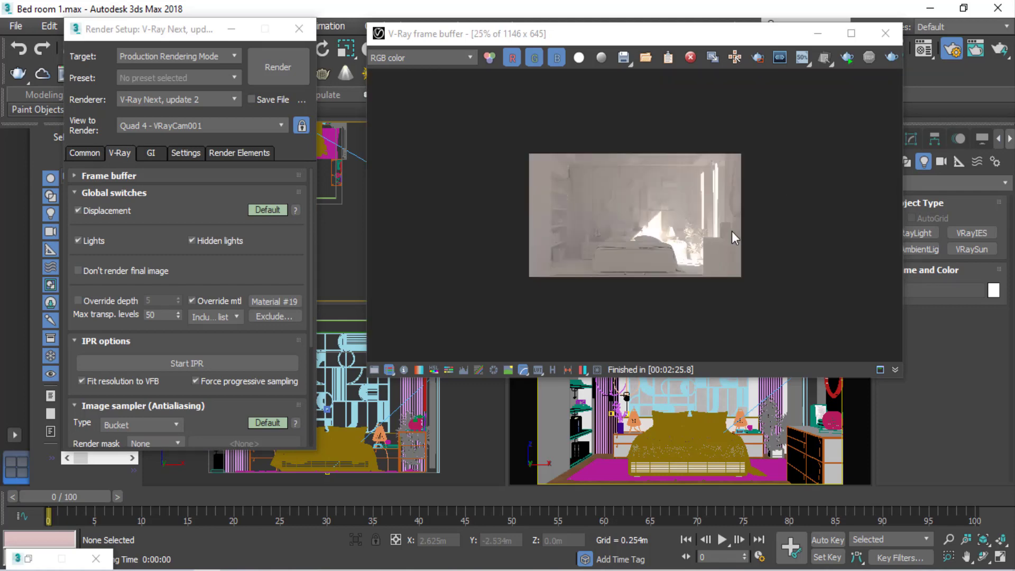
{"action": "scroll", "coordinate": [680, 273], "scroll_direction": "up", "scroll_amount": 3}
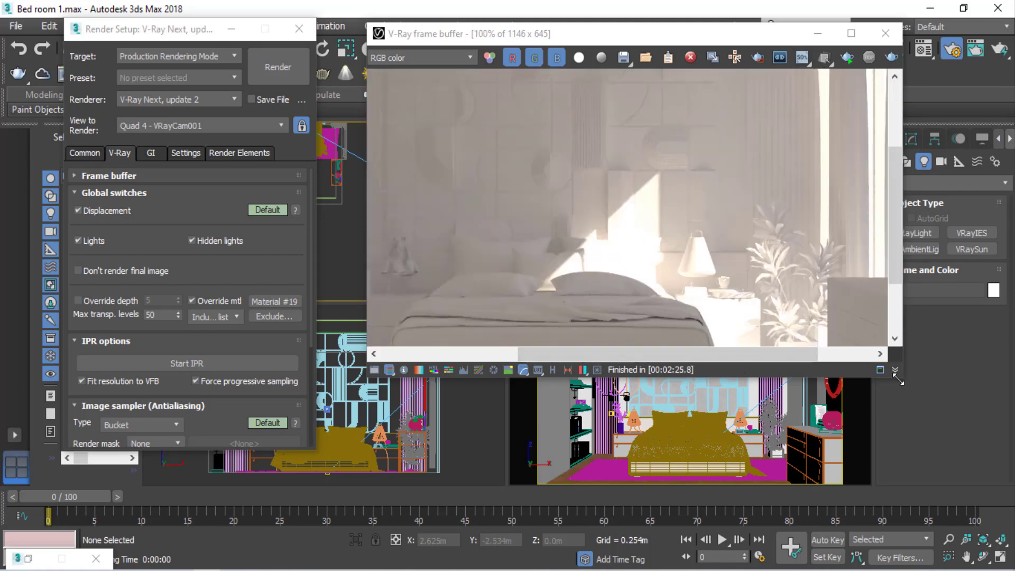
{"action": "left_click_drag", "start_coordinate": [900, 386], "coordinate": [1008, 513]}
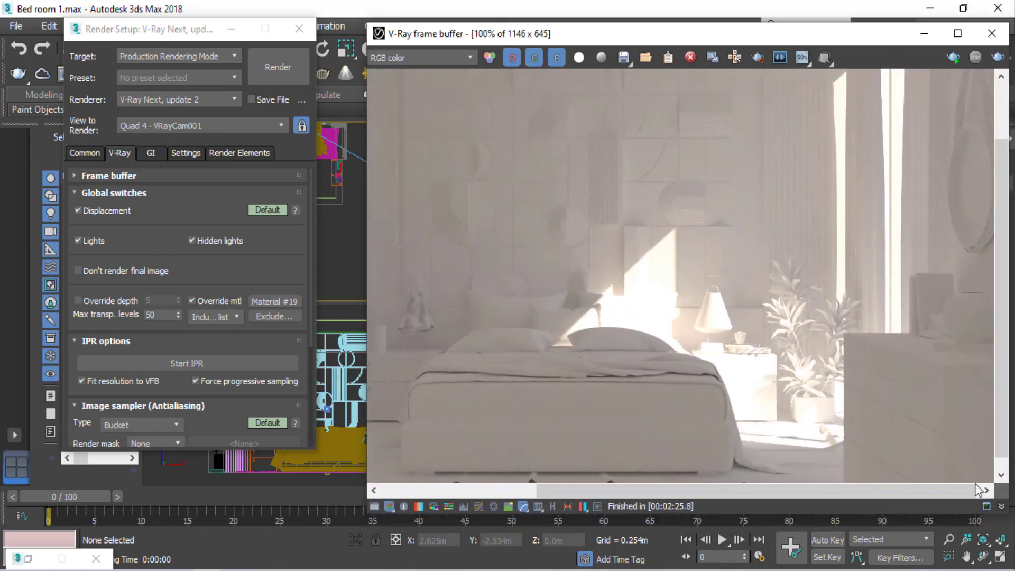
{"action": "scroll", "coordinate": [759, 353], "scroll_direction": "down", "scroll_amount": 2}
{"action": "scroll", "coordinate": [736, 352], "scroll_direction": "up", "scroll_amount": 2}
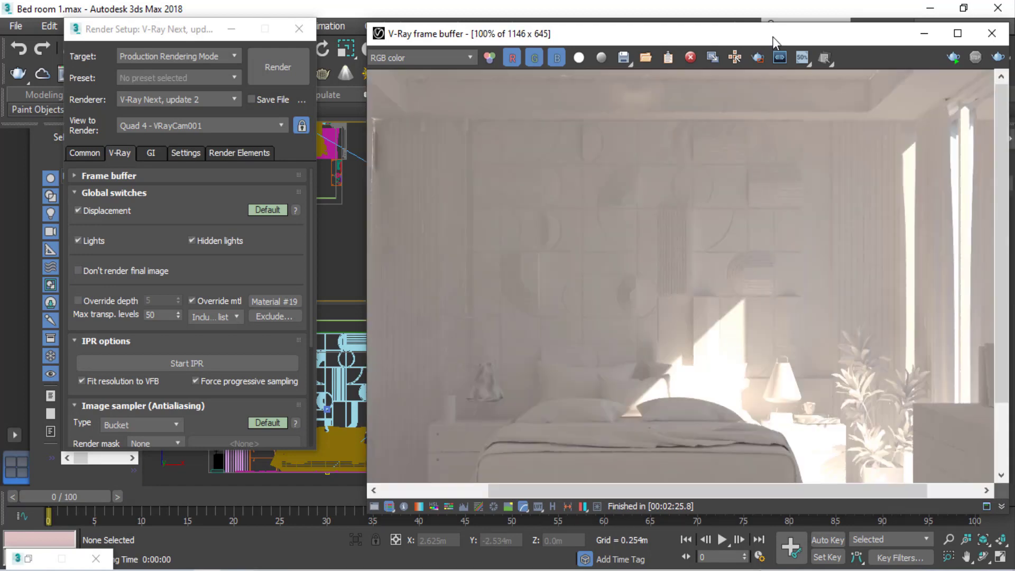
{"action": "mouse_move", "coordinate": [770, 35]}
{"action": "left_mouse_down"}
{"action": "mouse_move", "coordinate": [714, 24]}
{"action": "mouse_move", "coordinate": [734, 26]}
{"action": "left_mouse_up"}
{"action": "left_click_drag", "start_coordinate": [164, 37], "coordinate": [134, 19]}
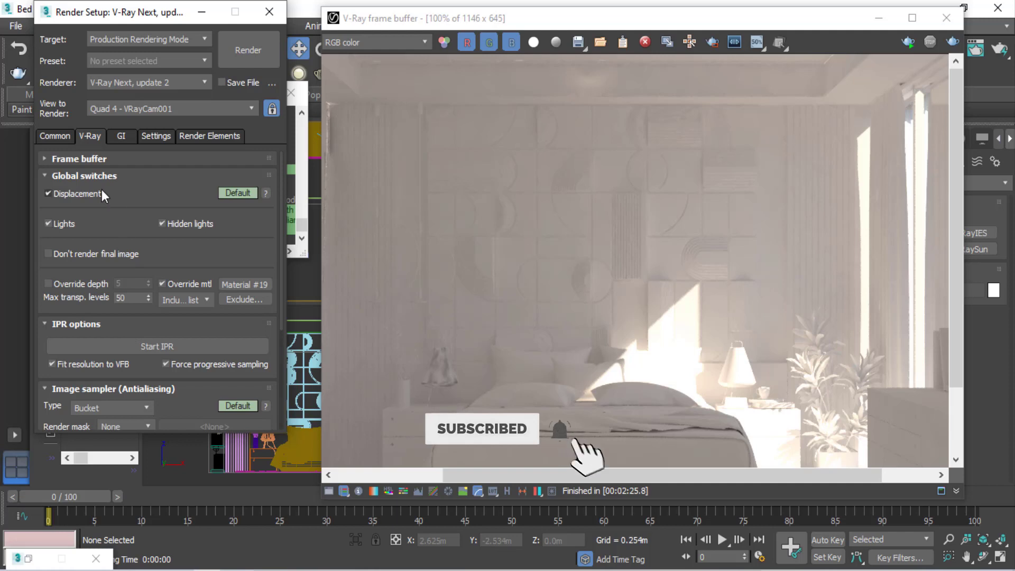
Step: Collapse Global switches and set the Reinhard color mapping burn value to 0.5
{"action": "left_click", "coordinate": [79, 176]}
{"action": "scroll", "coordinate": [170, 328], "scroll_direction": "down", "scroll_amount": 1}
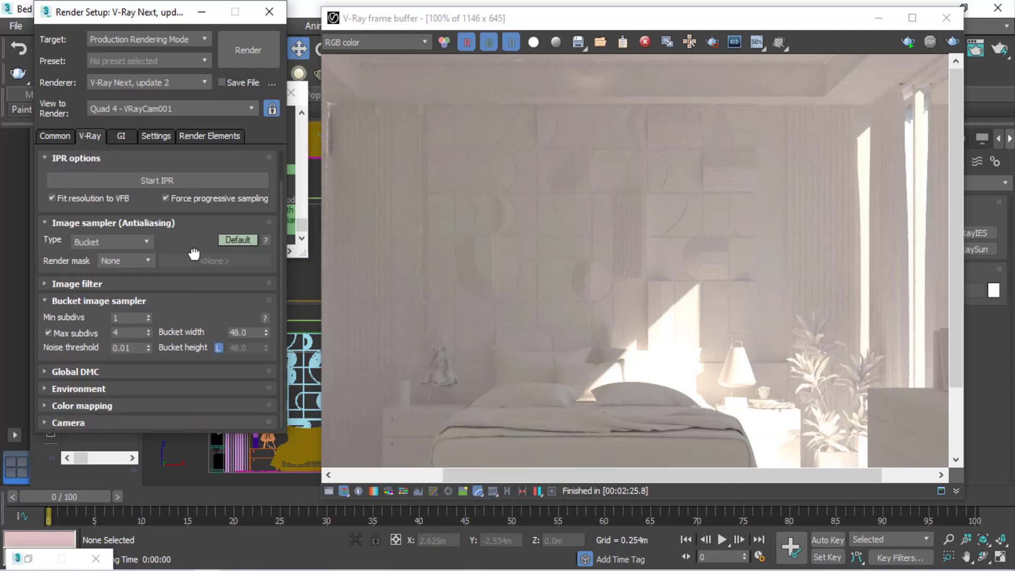
{"action": "left_click", "coordinate": [103, 408]}
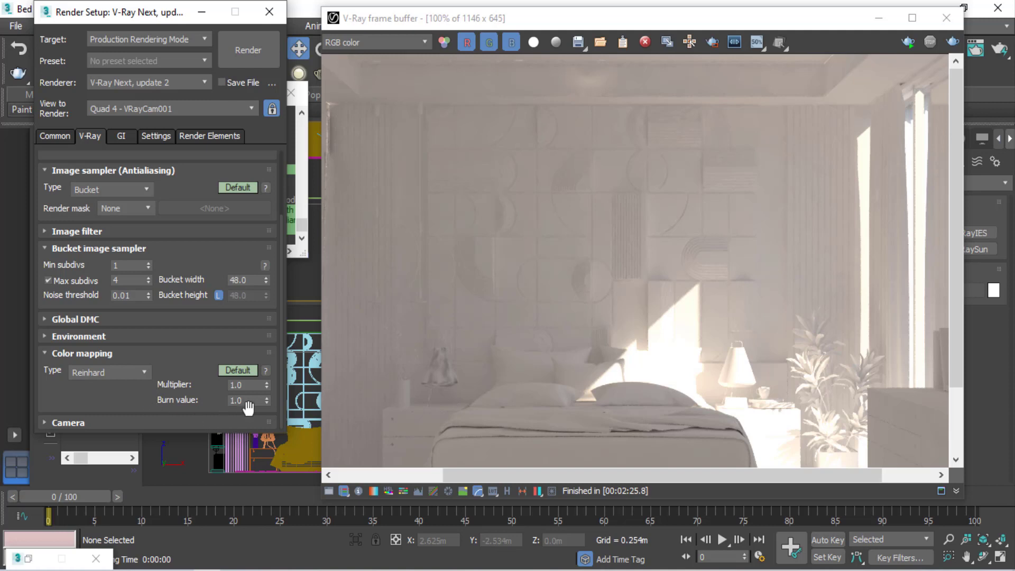
{"action": "left_click_drag", "start_coordinate": [254, 401], "coordinate": [221, 397]}
{"action": "scroll", "coordinate": [696, 355], "scroll_direction": "down", "scroll_amount": 1}
{"action": "scroll", "coordinate": [698, 359], "scroll_direction": "up", "scroll_amount": 1}
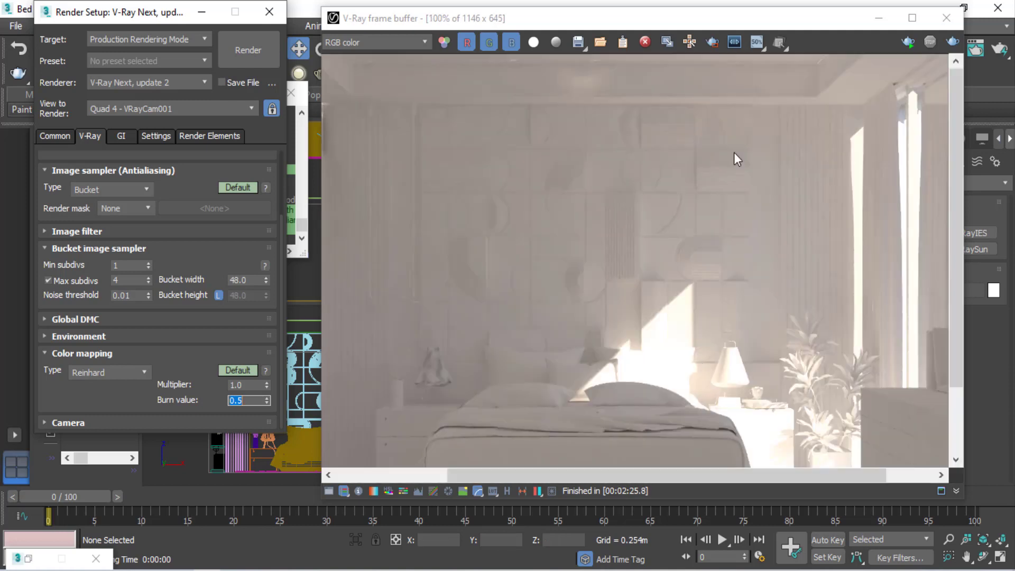
Step: Move the frame buffer window left and enlarge it
{"action": "left_click_drag", "start_coordinate": [728, 24], "coordinate": [650, 18]}
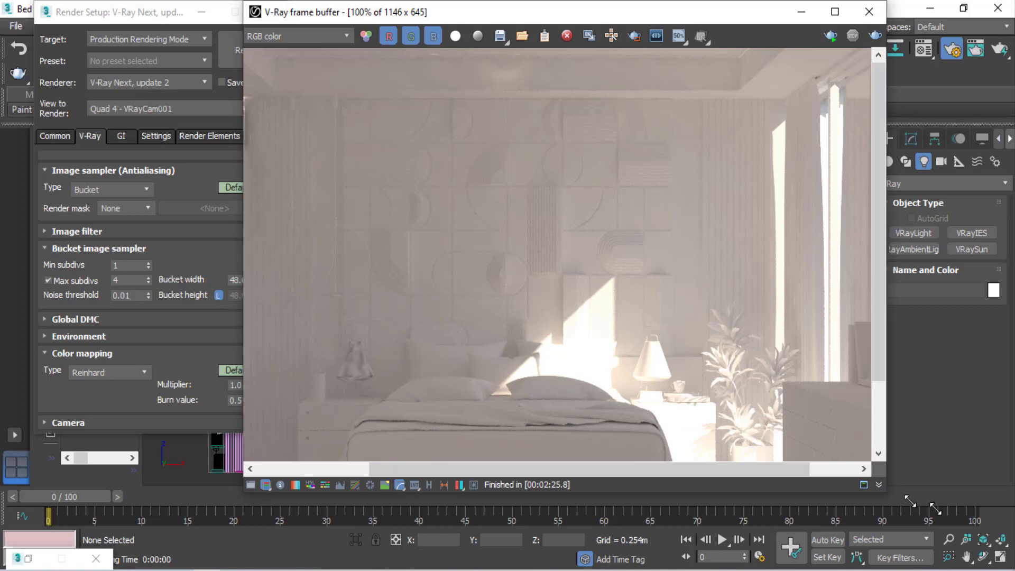
{"action": "left_click_drag", "start_coordinate": [892, 499], "coordinate": [987, 523]}
{"action": "left_click_drag", "start_coordinate": [739, 21], "coordinate": [638, 21]}
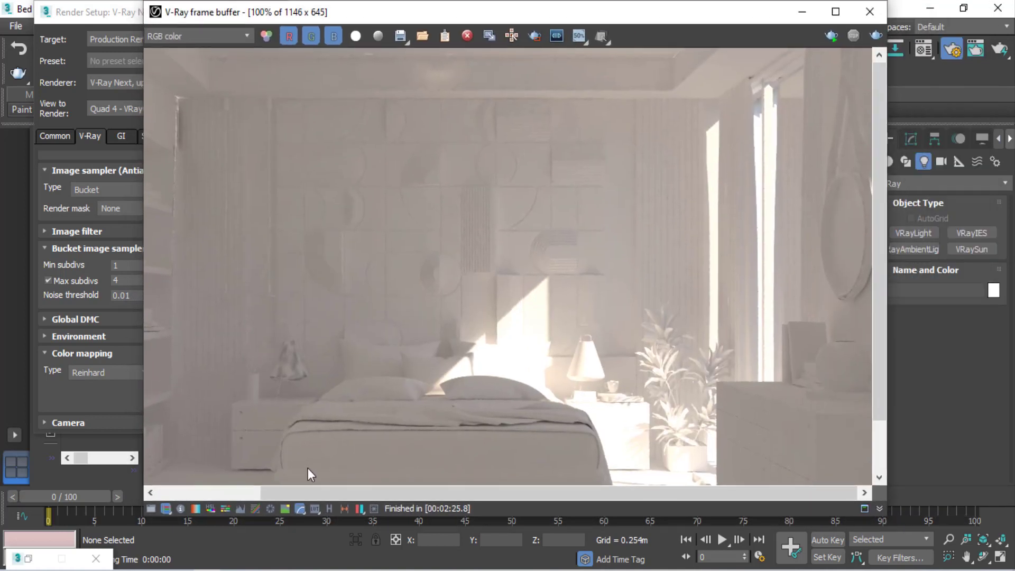
Step: Enable Force color clamping in the frame buffer and start a new bedroom render
{"action": "left_click", "coordinate": [167, 515]}
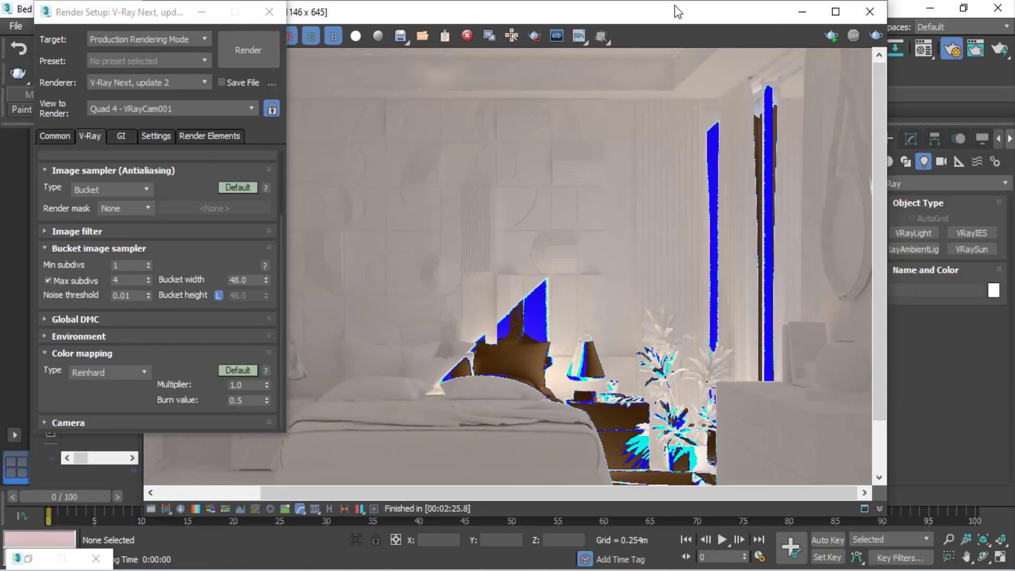
{"action": "left_click_drag", "start_coordinate": [674, 26], "coordinate": [726, 18]}
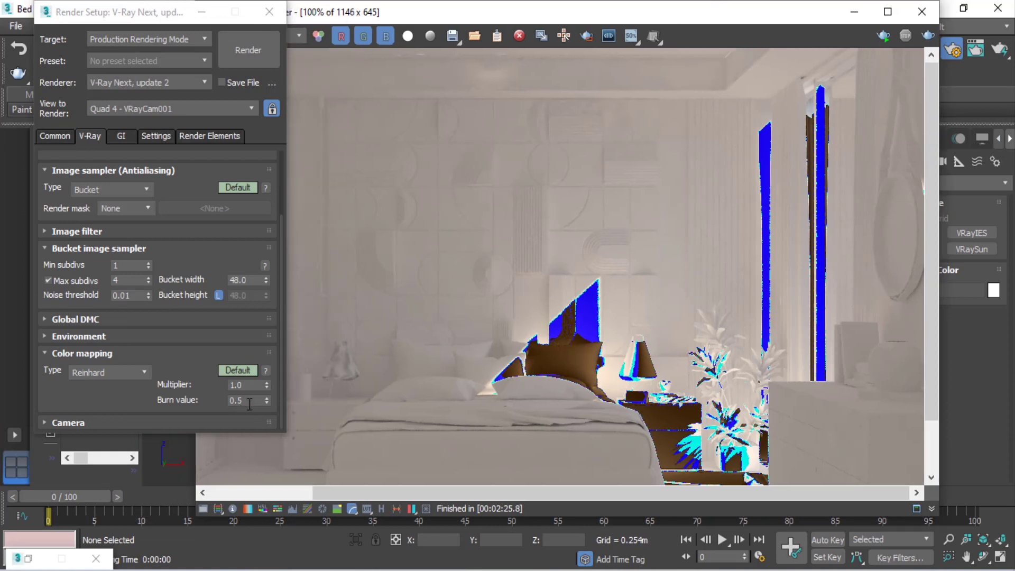
{"action": "left_click", "coordinate": [881, 37]}
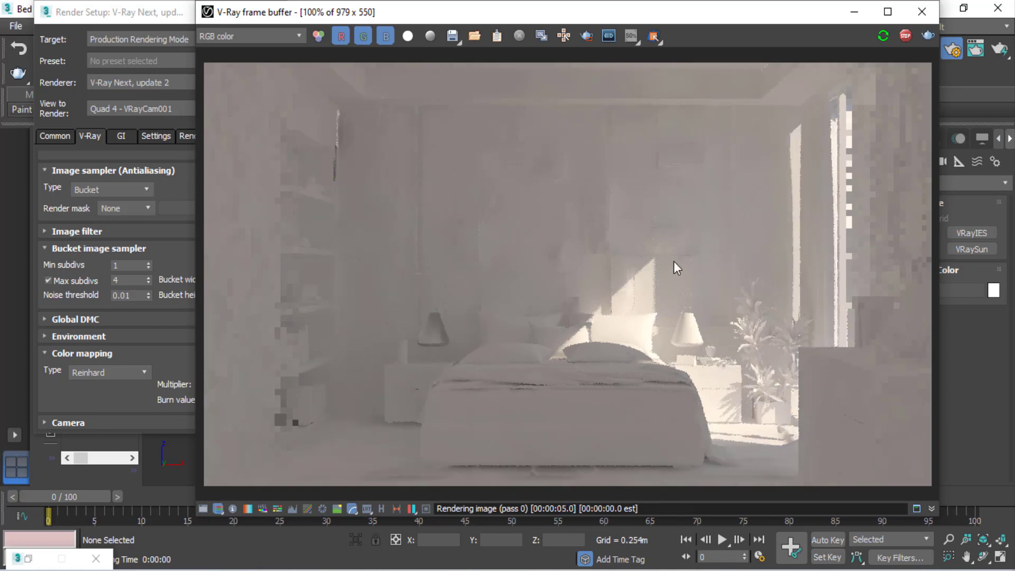
Step: Toggle the clamped-colour overlay to compare the render's over-bright areas
{"action": "left_click", "coordinate": [219, 507]}
{"action": "mouse_move", "coordinate": [686, 17]}
{"action": "left_mouse_down"}
{"action": "mouse_move", "coordinate": [585, 18]}
{"action": "mouse_move", "coordinate": [604, 18]}
{"action": "left_mouse_up"}
{"action": "left_click", "coordinate": [136, 508]}
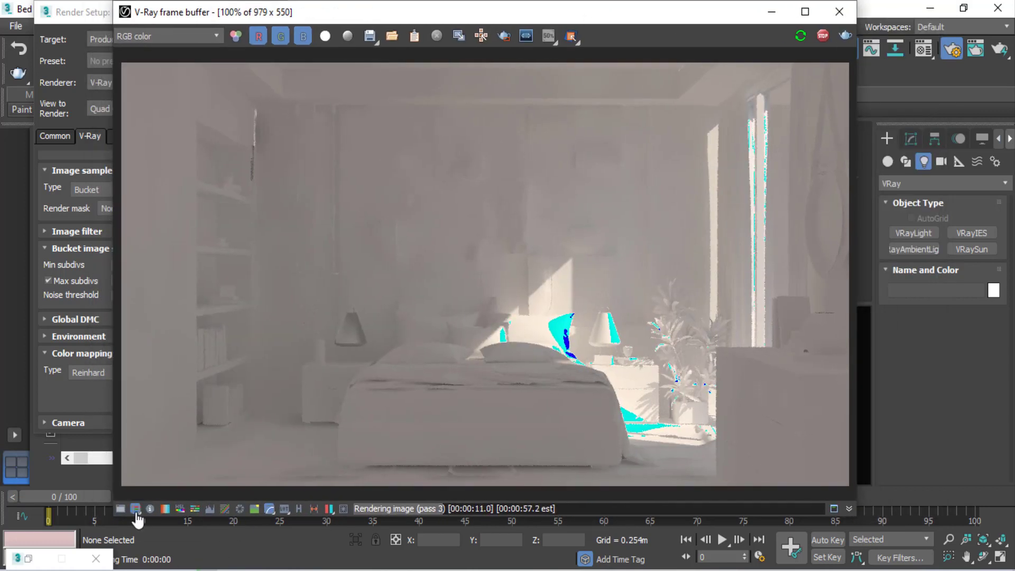
{"action": "left_click", "coordinate": [136, 508]}
{"action": "left_click", "coordinate": [136, 508]}
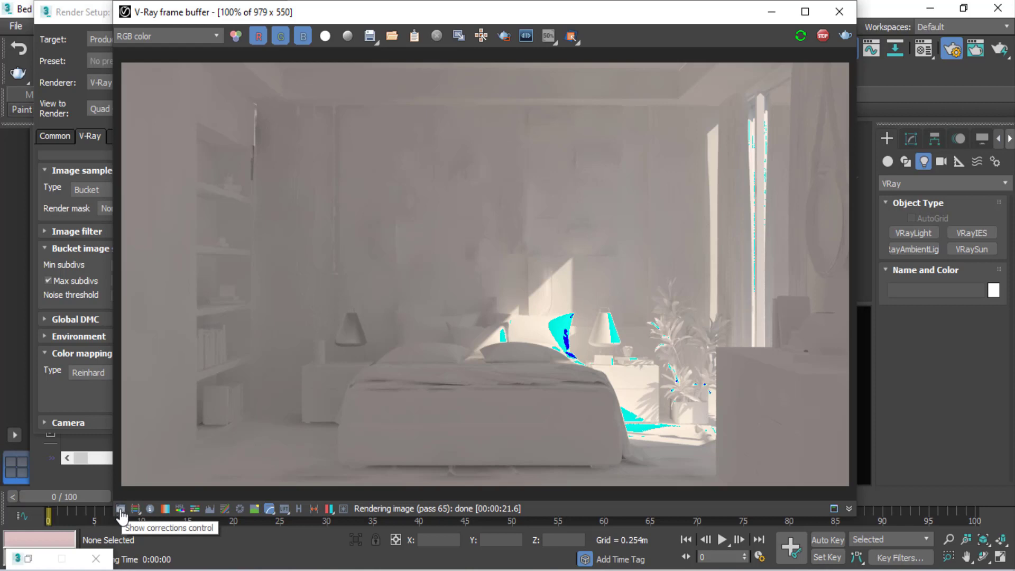
Step: Open the frame buffer corrections, enable Exposure, and lower Highlight Burn
{"action": "left_click", "coordinate": [121, 508]}
{"action": "left_click_drag", "start_coordinate": [702, 22], "coordinate": [604, 27]}
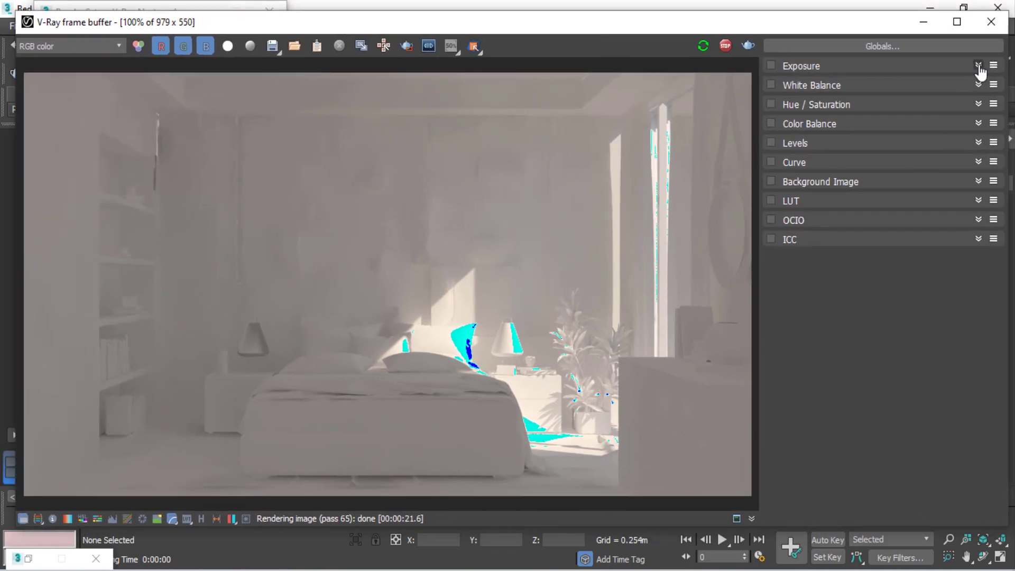
{"action": "left_click", "coordinate": [978, 66]}
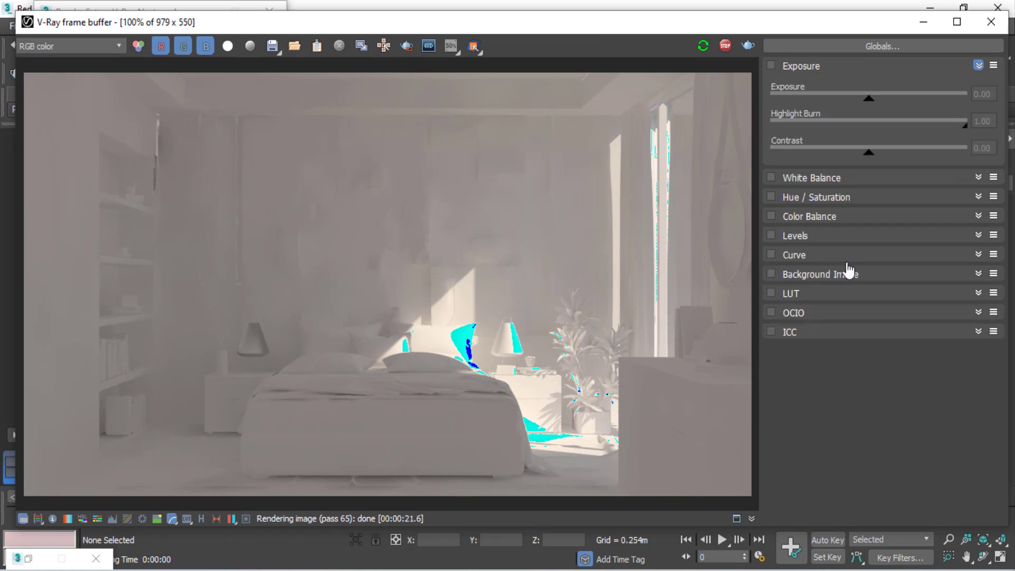
{"action": "left_click", "coordinate": [771, 65]}
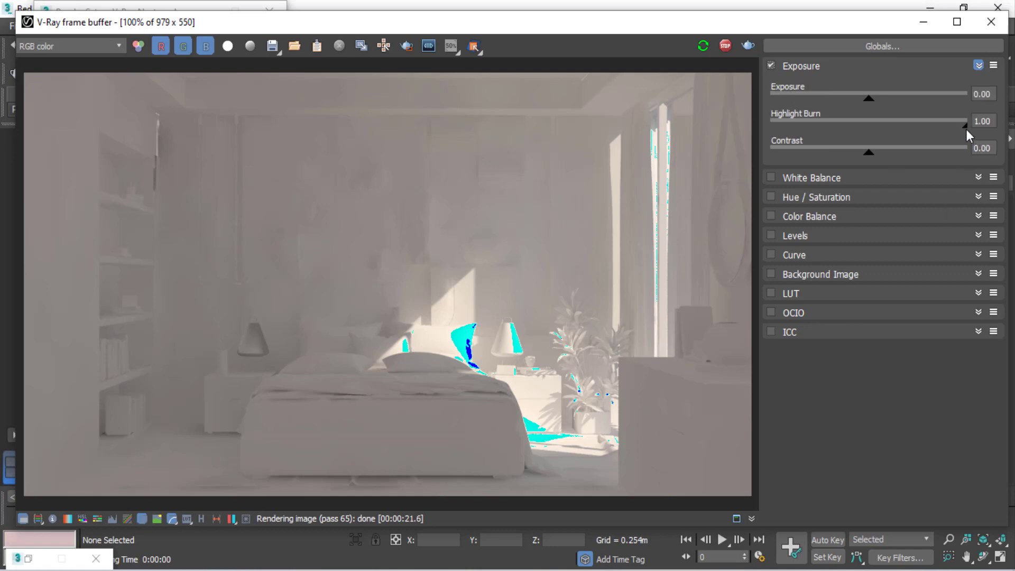
{"action": "mouse_move", "coordinate": [966, 131]}
{"action": "left_mouse_down"}
{"action": "mouse_move", "coordinate": [852, 129]}
{"action": "mouse_move", "coordinate": [964, 140]}
{"action": "mouse_move", "coordinate": [937, 144]}
{"action": "left_mouse_up"}
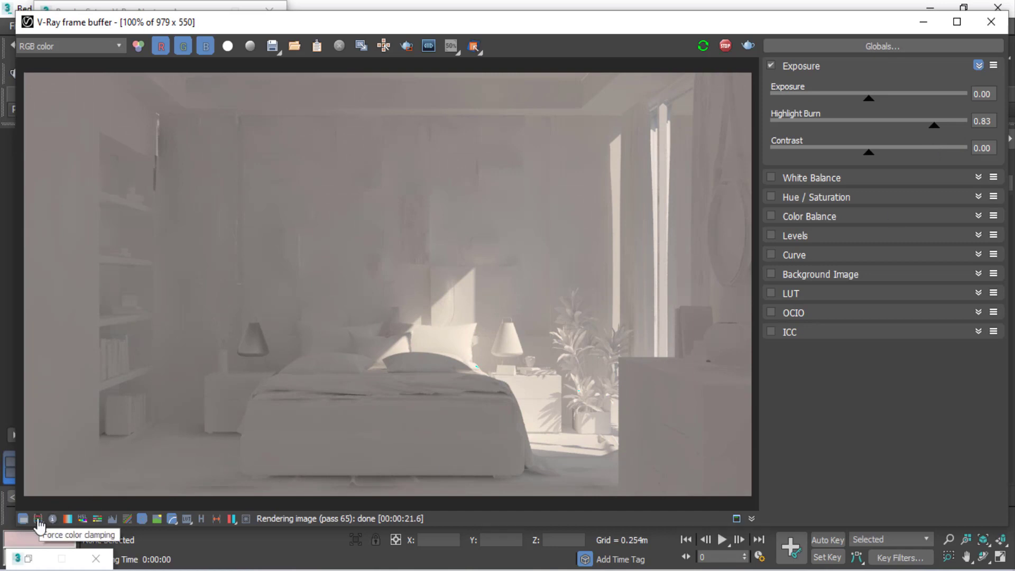
{"action": "left_click", "coordinate": [38, 519]}
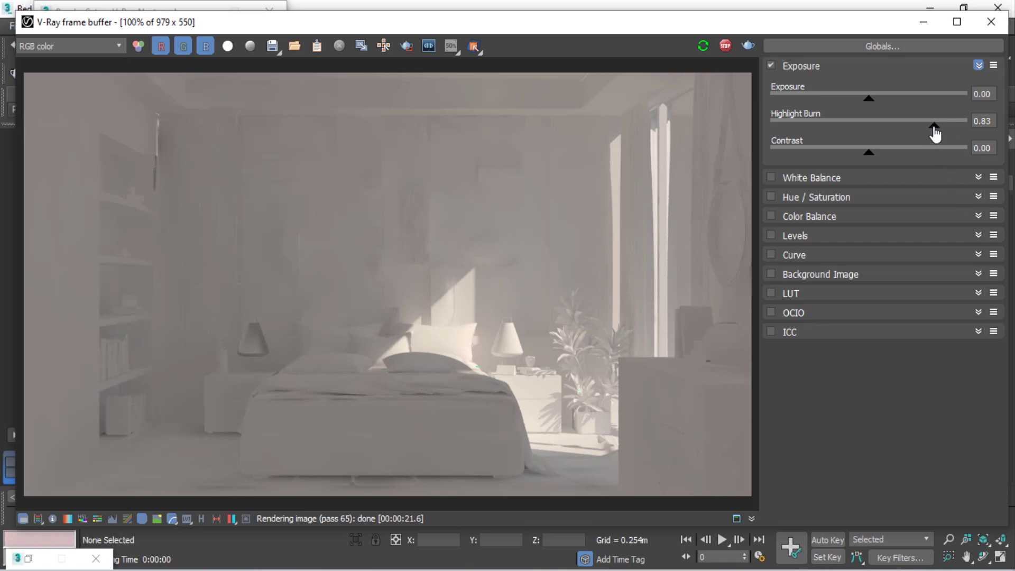
Step: Fine-tune exposure to 0.28 and highlight burn to 0.68, then hide the frame buffer
{"action": "left_click_drag", "start_coordinate": [940, 132], "coordinate": [934, 133]}
{"action": "left_click_drag", "start_coordinate": [869, 105], "coordinate": [876, 106]}
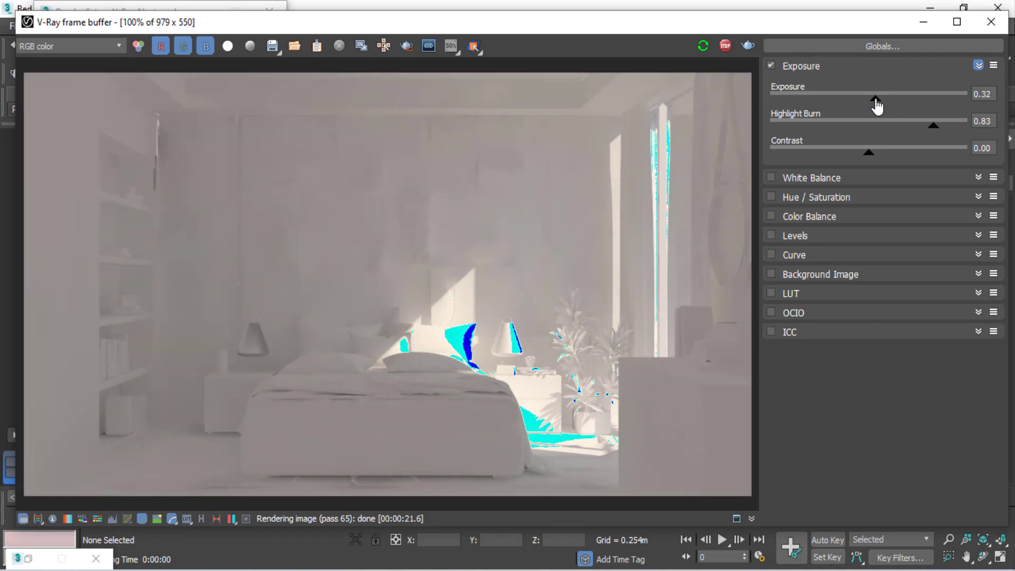
{"action": "left_click_drag", "start_coordinate": [877, 105], "coordinate": [875, 110]}
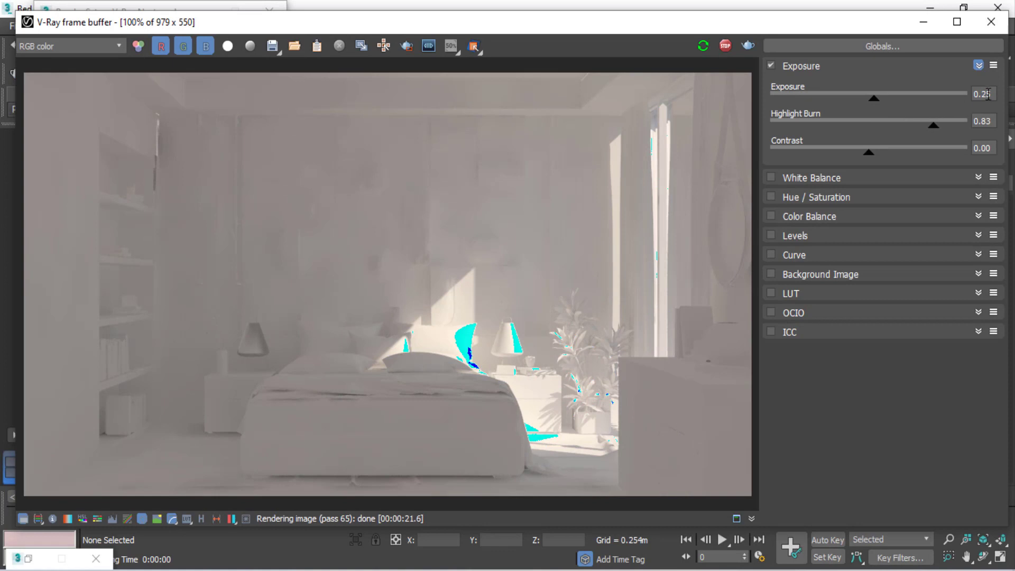
{"action": "double_click", "coordinate": [988, 94]}
{"action": "type", "text": "0"}
{"action": "left_click", "coordinate": [985, 119]}
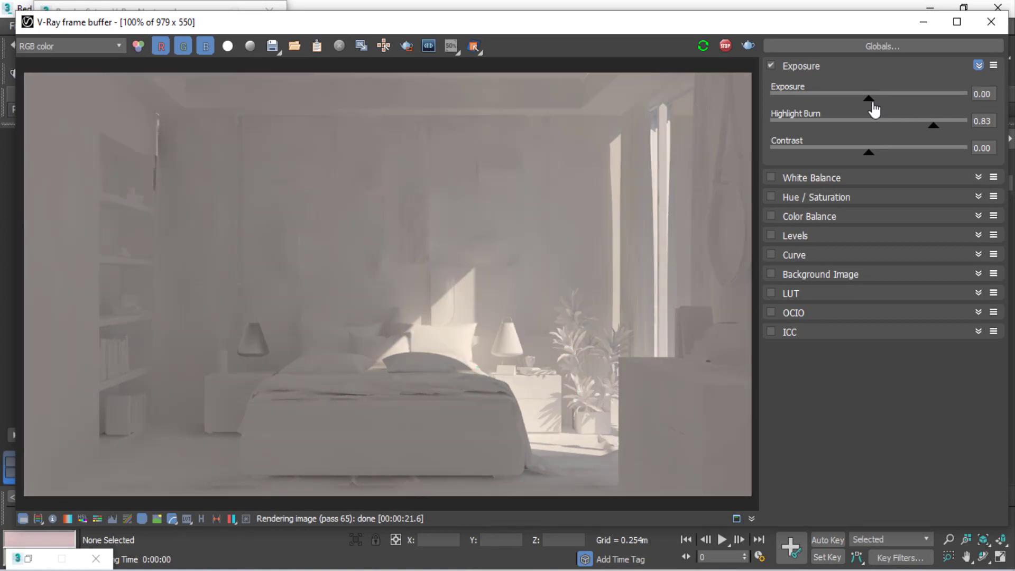
{"action": "left_click_drag", "start_coordinate": [870, 102], "coordinate": [874, 99]}
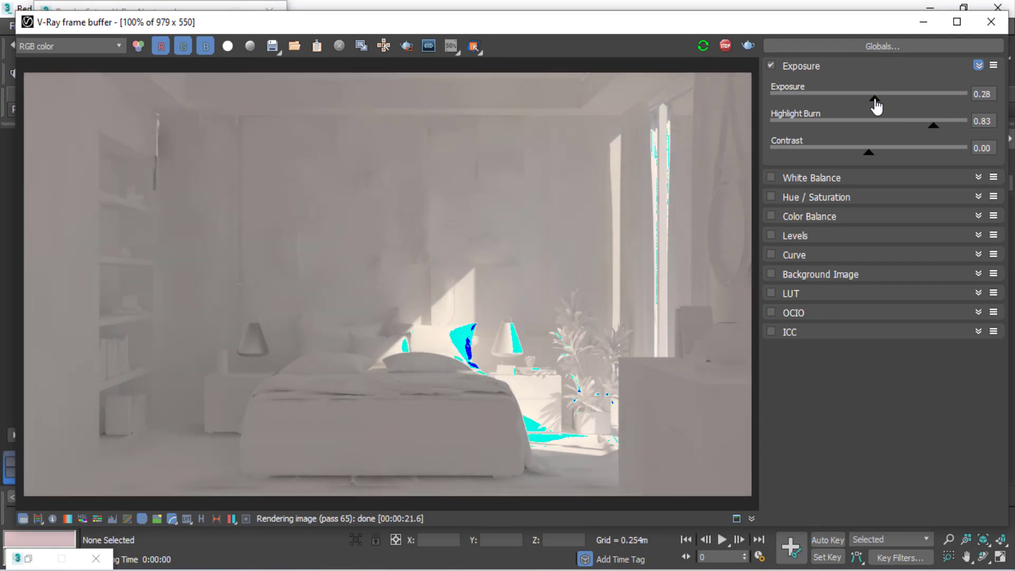
{"action": "mouse_move", "coordinate": [932, 129]}
{"action": "left_mouse_down"}
{"action": "mouse_move", "coordinate": [907, 129]}
{"action": "mouse_move", "coordinate": [874, 154]}
{"action": "mouse_move", "coordinate": [886, 154]}
{"action": "left_mouse_up"}
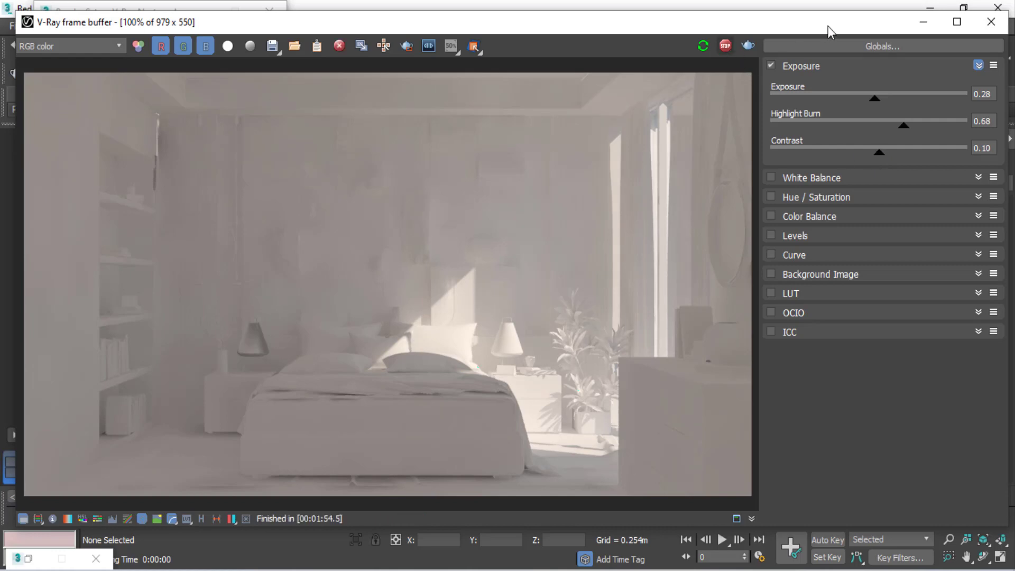
{"action": "left_click", "coordinate": [923, 22]}
{"action": "left_click_drag", "start_coordinate": [166, 15], "coordinate": [178, 192]}
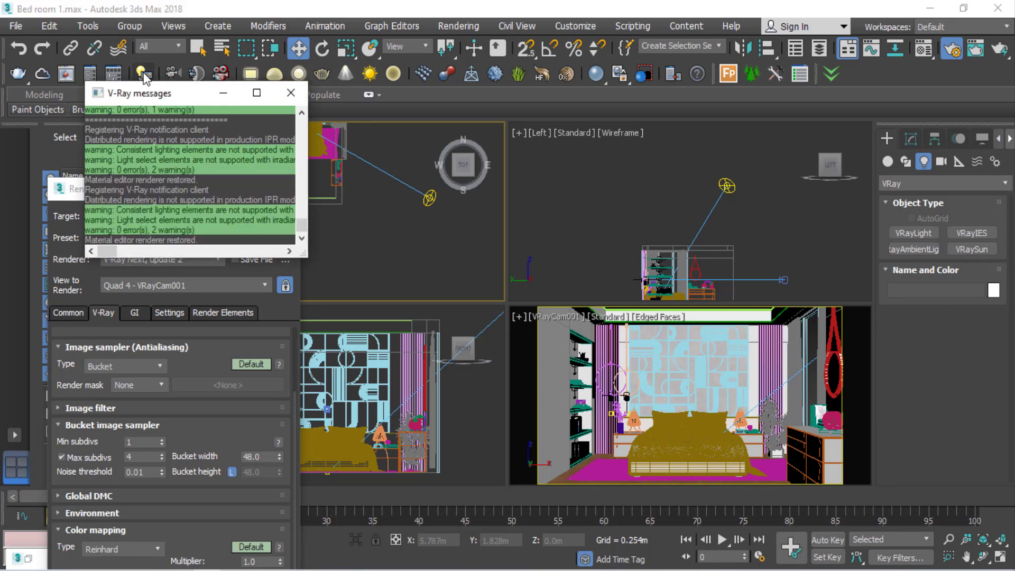
Step: Turn on VRayLight003 and VRayIES001 in the V-Ray Light Lister, then close it and V-Ray messages
{"action": "left_click", "coordinate": [169, 74]}
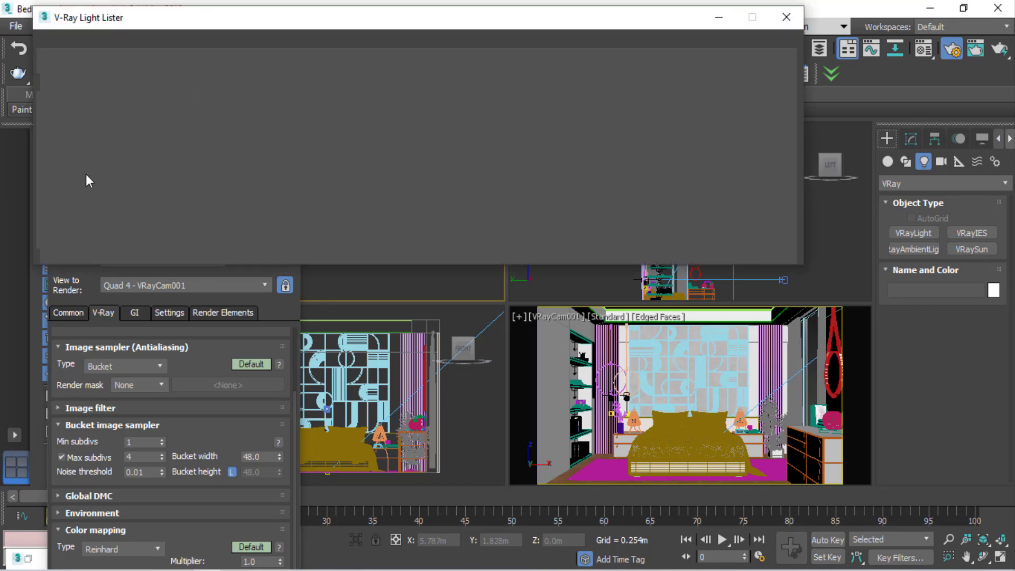
{"action": "left_click", "coordinate": [60, 147]}
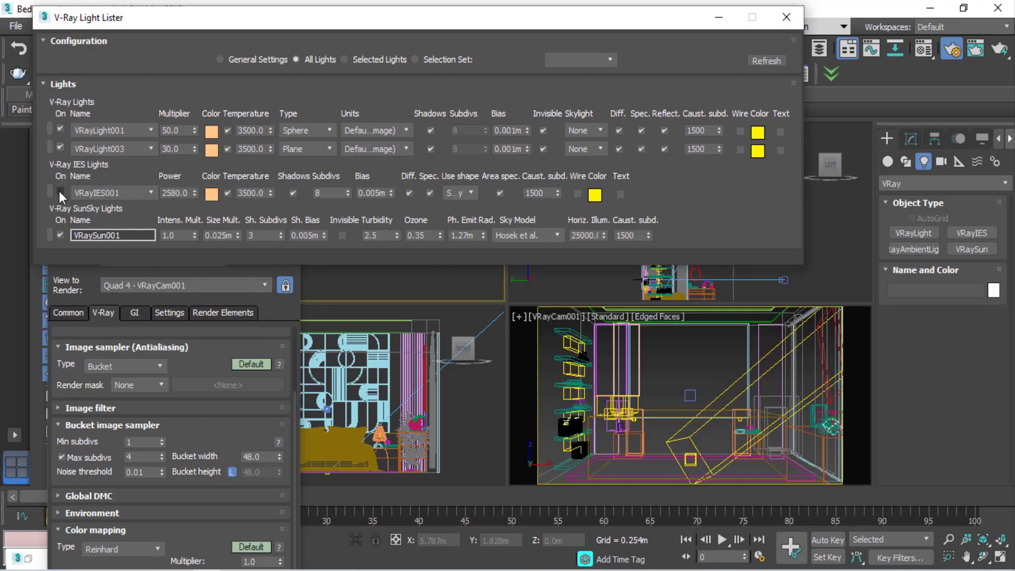
{"action": "left_click", "coordinate": [59, 191]}
{"action": "left_click", "coordinate": [766, 59]}
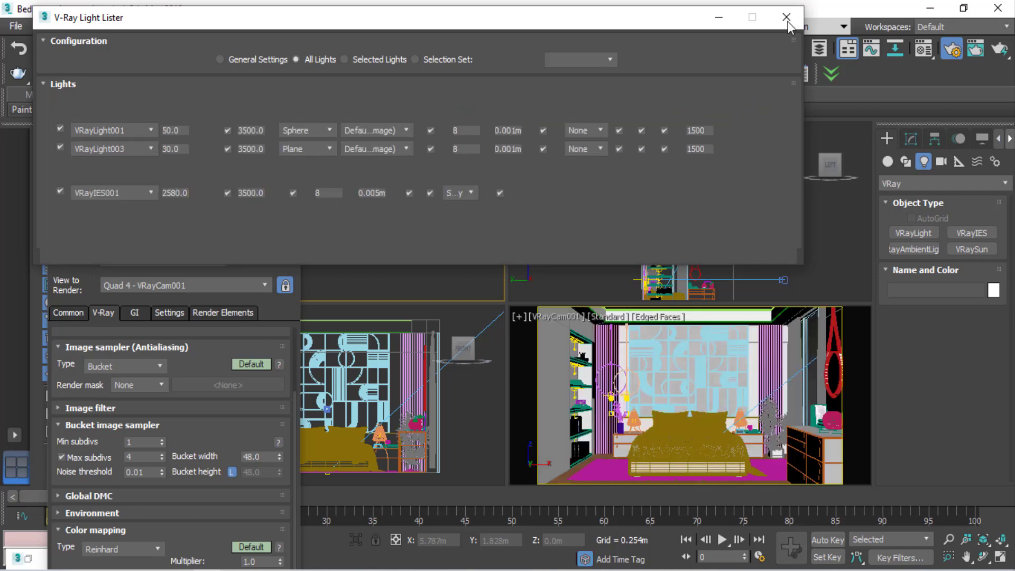
{"action": "left_click", "coordinate": [786, 17]}
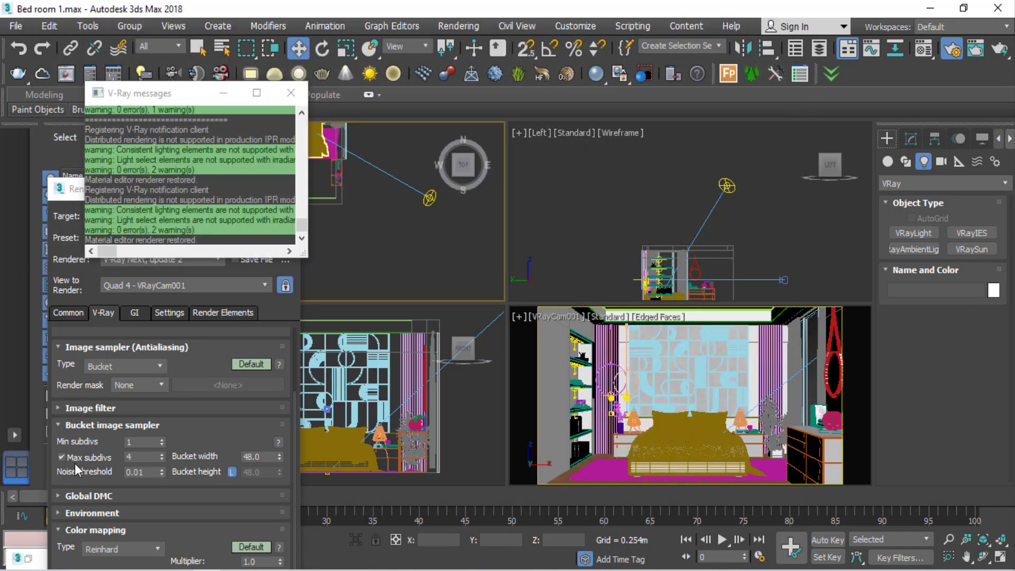
{"action": "left_click", "coordinate": [224, 96]}
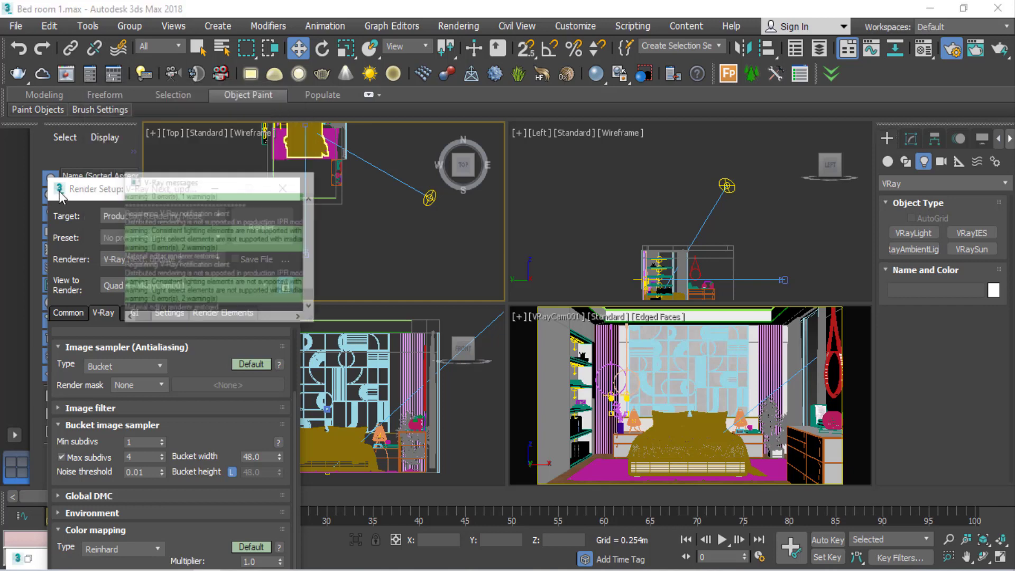
Step: Move Render Setup up, inspect the new render, hide the frame buffer, and select the V-Ray sun
{"action": "left_click_drag", "start_coordinate": [122, 189], "coordinate": [82, 75]}
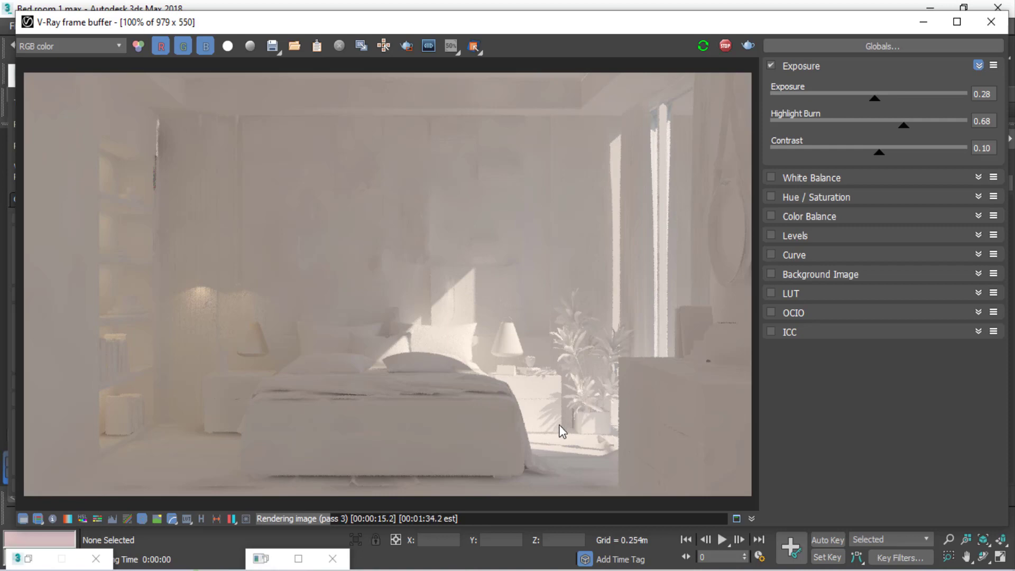
{"action": "scroll", "coordinate": [560, 426], "scroll_direction": "up", "scroll_amount": 2}
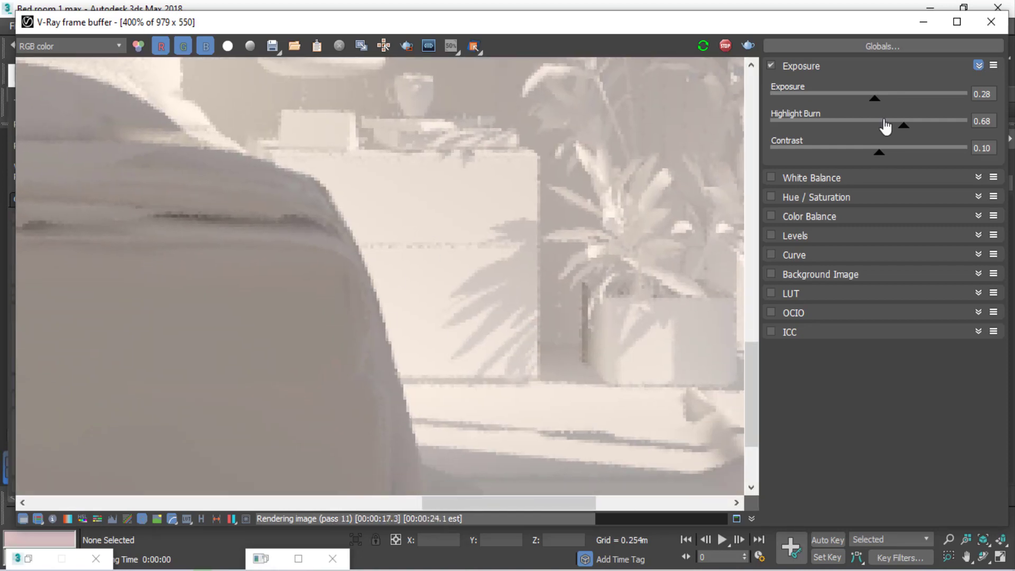
{"action": "left_click", "coordinate": [922, 25]}
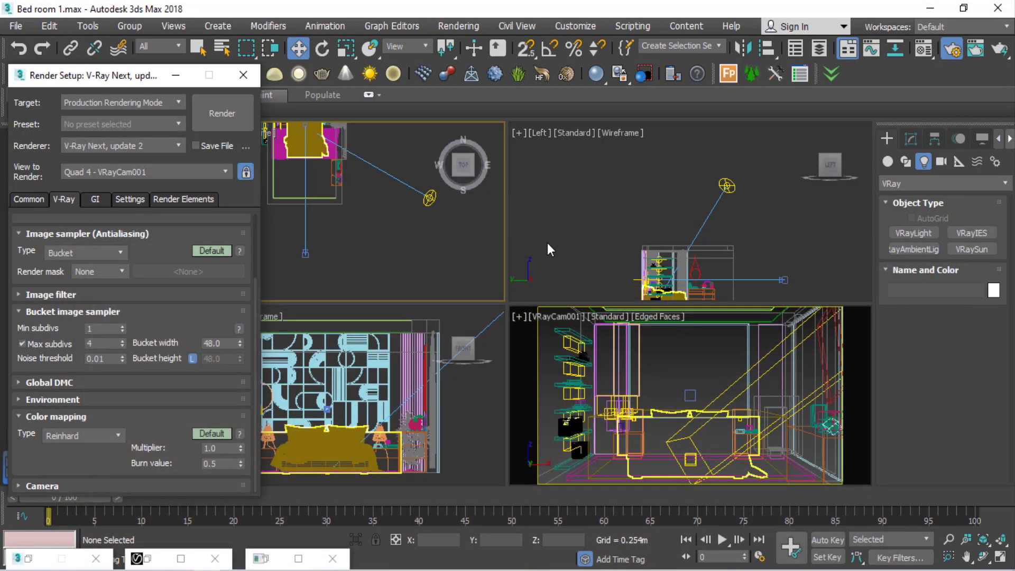
{"action": "left_click", "coordinate": [726, 185]}
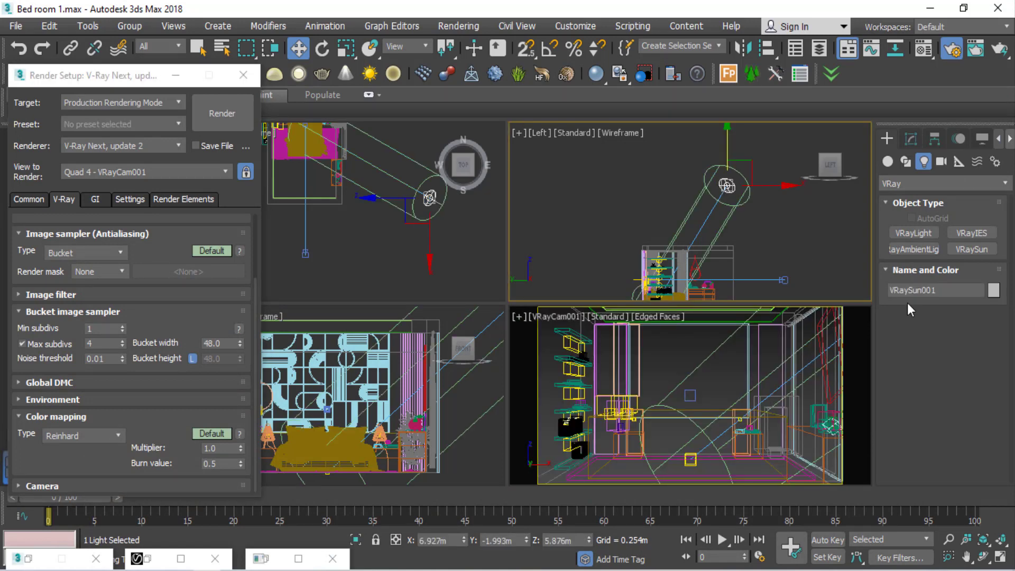
Step: Set VRaySun001's size multiplier to 7.0 in the Modify panel
{"action": "left_click", "coordinate": [911, 136]}
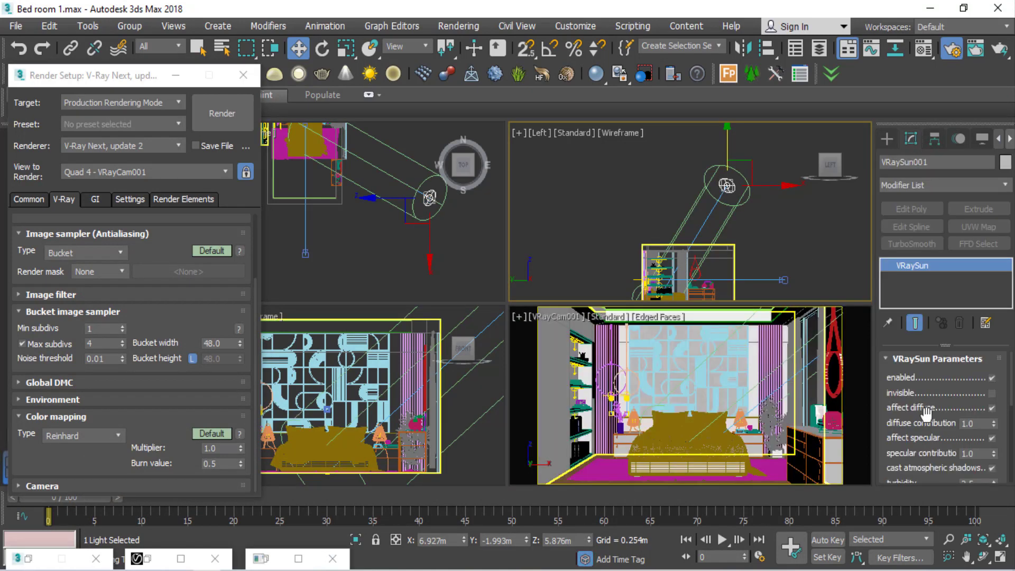
{"action": "left_click_drag", "start_coordinate": [926, 411], "coordinate": [951, 297]}
{"action": "left_click_drag", "start_coordinate": [920, 412], "coordinate": [938, 392]}
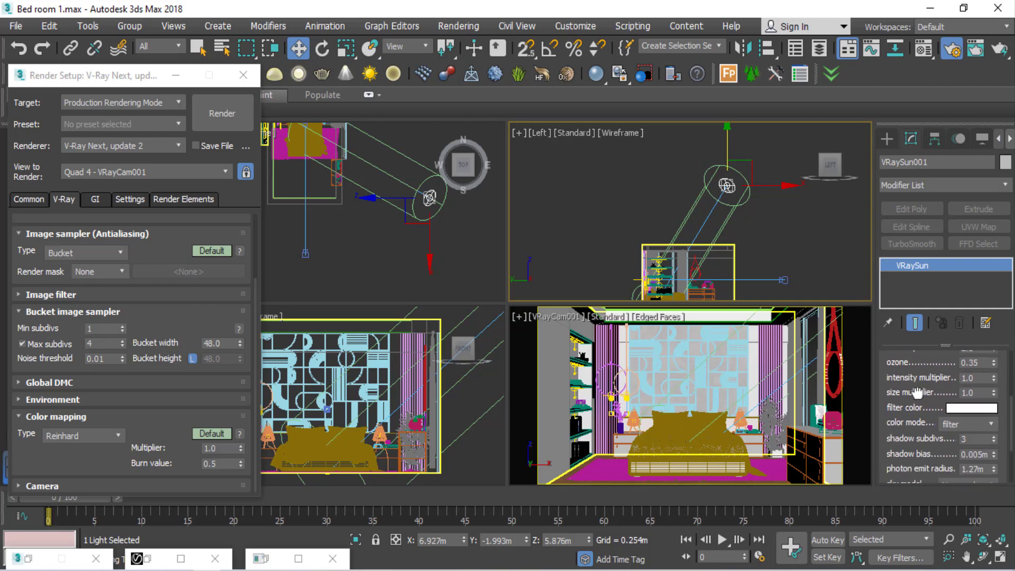
{"action": "left_click", "coordinate": [965, 390]}
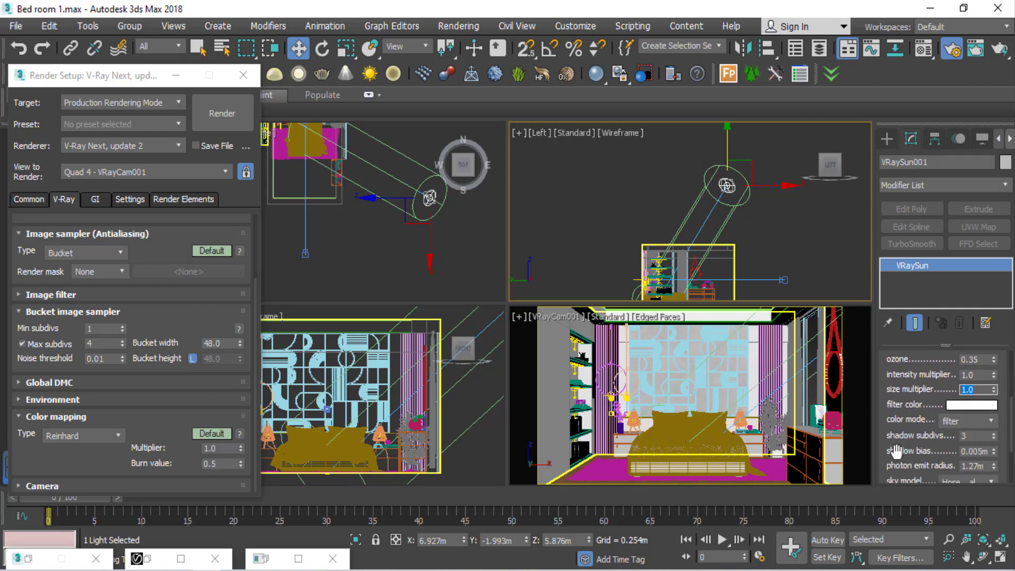
{"action": "type", "text": "7"}
{"action": "key", "text": "Return"}
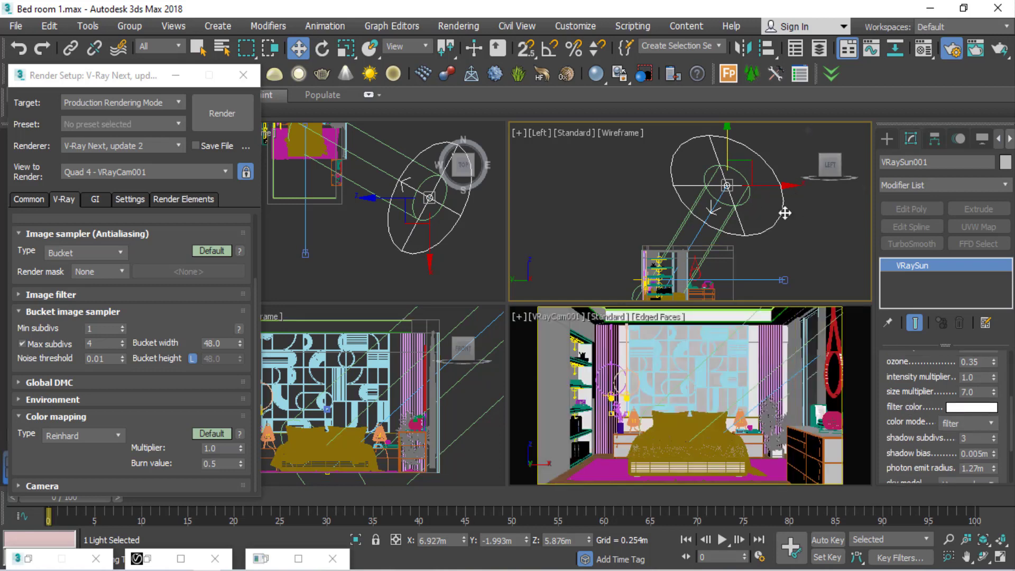
Step: Restore the frame buffer, zoom into the earlier render, and start interactive rendering
{"action": "left_click", "coordinate": [153, 559]}
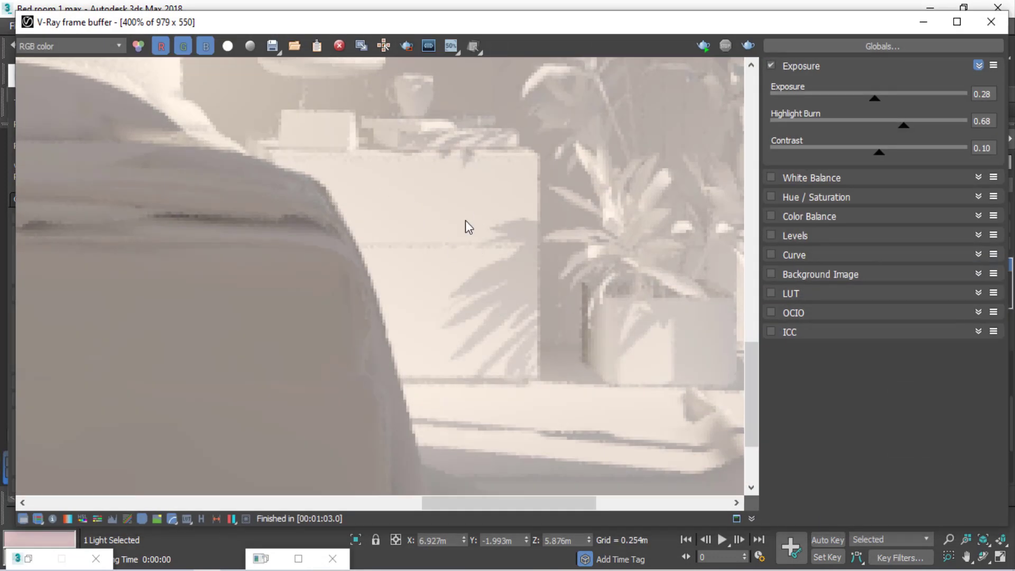
{"action": "scroll", "coordinate": [498, 354], "scroll_direction": "down", "scroll_amount": 1}
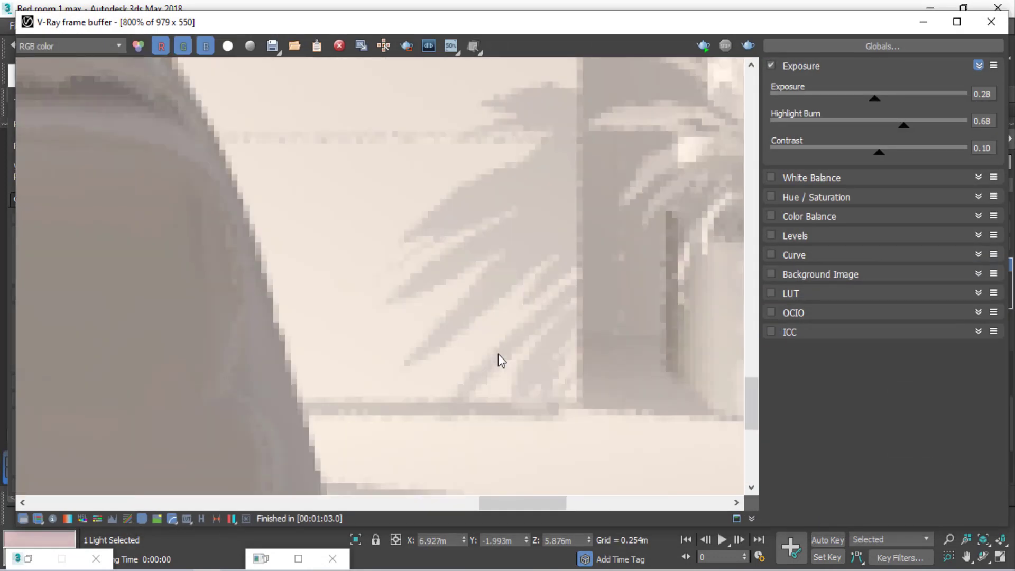
{"action": "scroll", "coordinate": [468, 269], "scroll_direction": "down", "scroll_amount": 1}
{"action": "scroll", "coordinate": [512, 351], "scroll_direction": "down", "scroll_amount": 1}
{"action": "scroll", "coordinate": [512, 351], "scroll_direction": "up", "scroll_amount": 1}
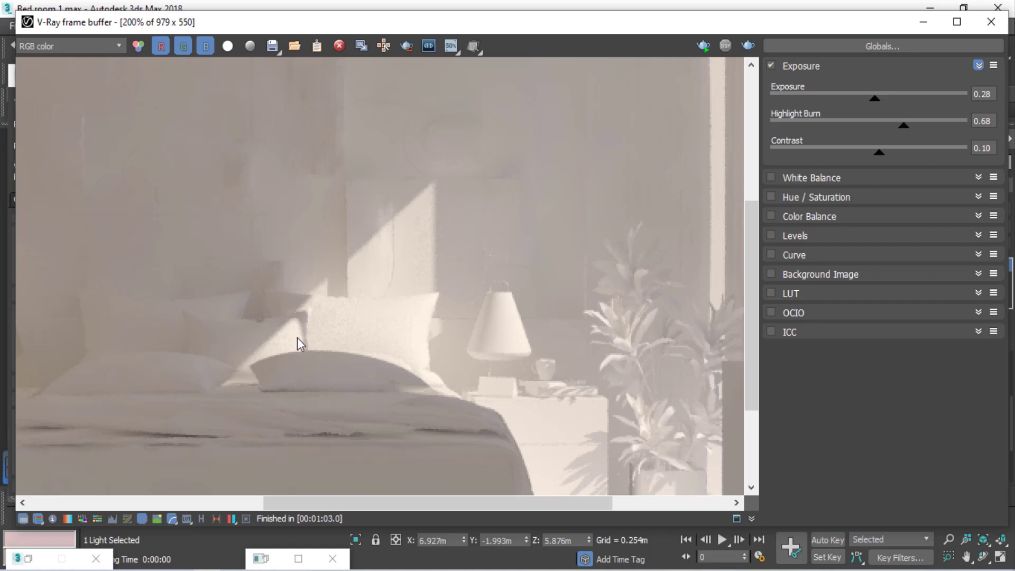
{"action": "left_click", "coordinate": [704, 46]}
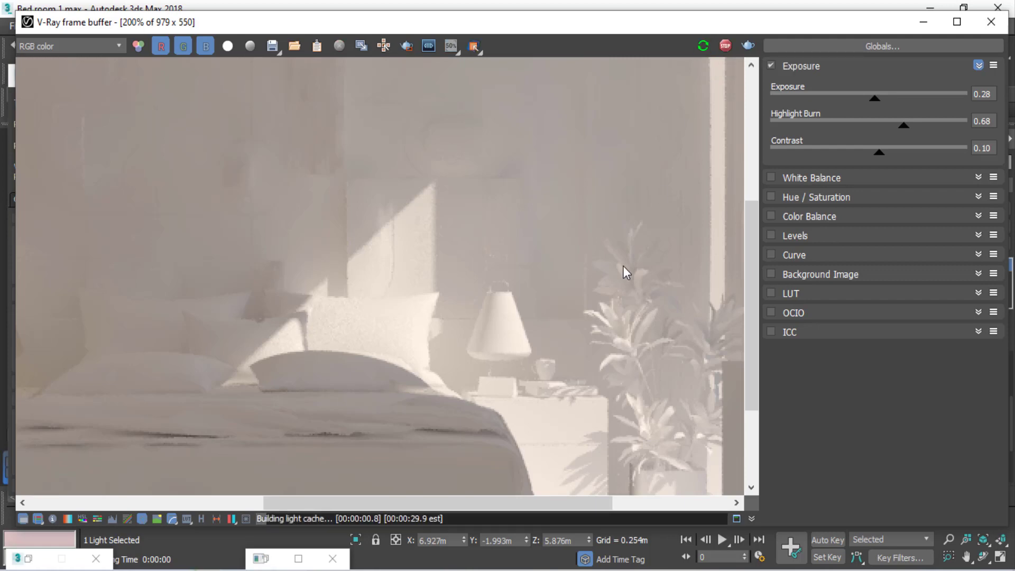
Step: Zoom in and out of the frame buffer as the interactive render refines, checking the pillows
{"action": "scroll", "coordinate": [623, 265], "scroll_direction": "down", "scroll_amount": 2}
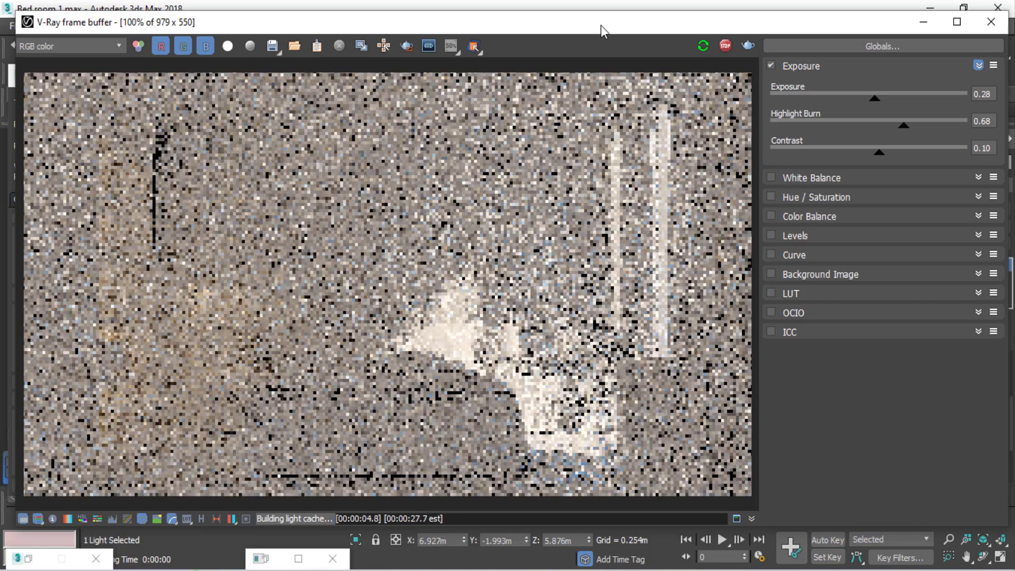
{"action": "left_click_drag", "start_coordinate": [600, 24], "coordinate": [622, 25]}
{"action": "scroll", "coordinate": [532, 342], "scroll_direction": "up", "scroll_amount": 2}
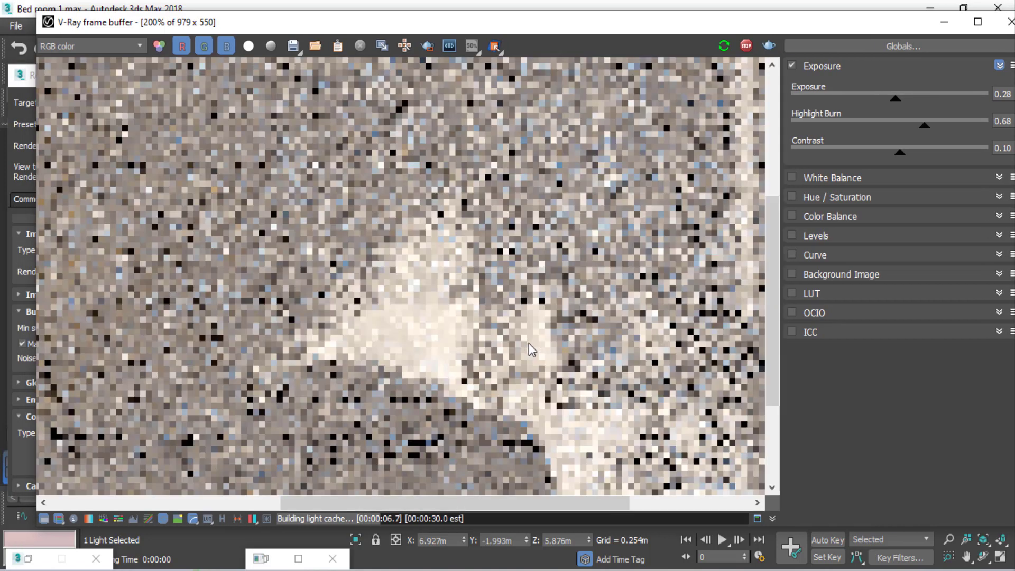
{"action": "scroll", "coordinate": [530, 344], "scroll_direction": "down", "scroll_amount": 2}
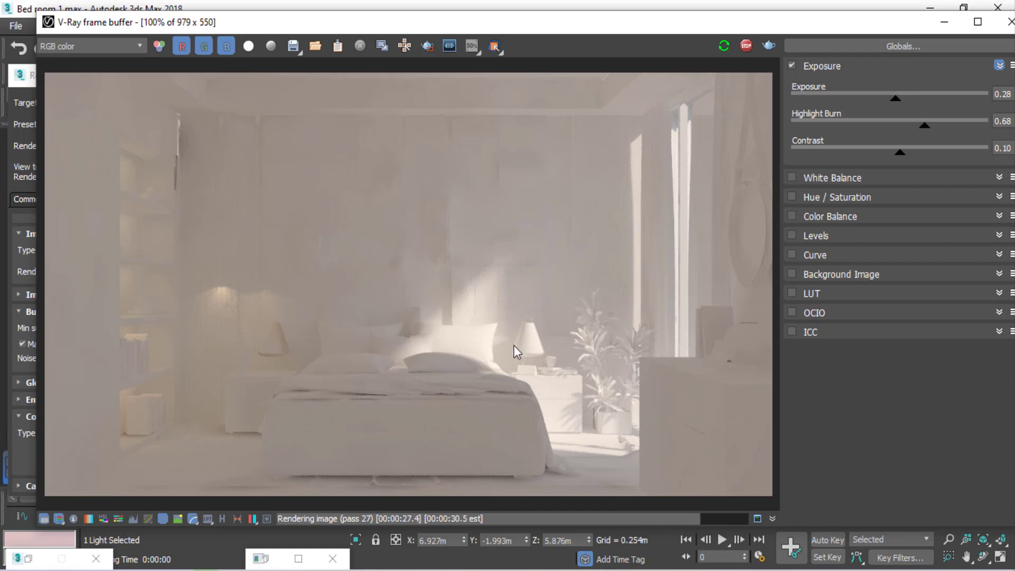
{"action": "scroll", "coordinate": [456, 334], "scroll_direction": "up", "scroll_amount": 2}
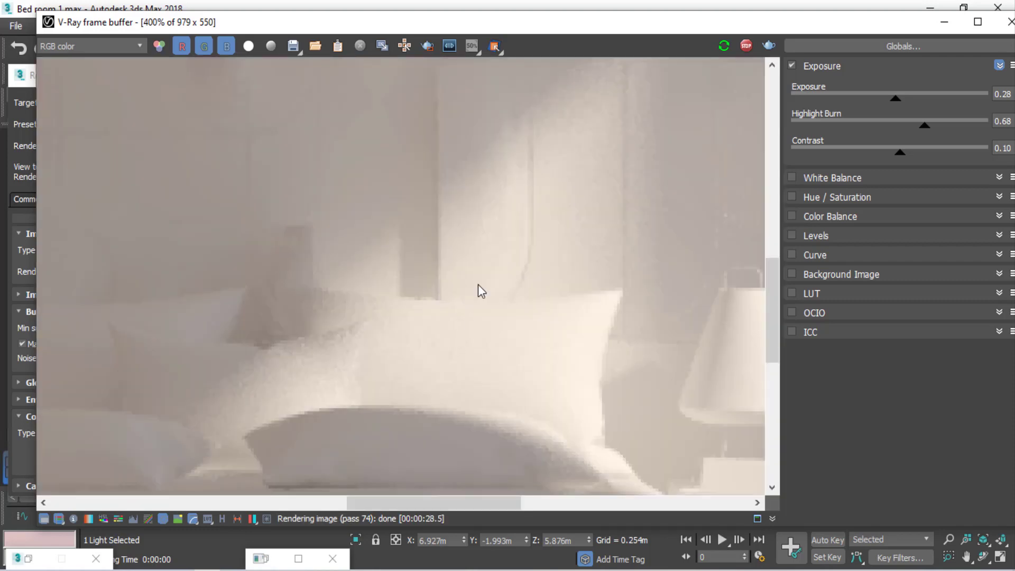
{"action": "scroll", "coordinate": [477, 290], "scroll_direction": "down", "scroll_amount": 1}
{"action": "scroll", "coordinate": [510, 309], "scroll_direction": "down", "scroll_amount": 1}
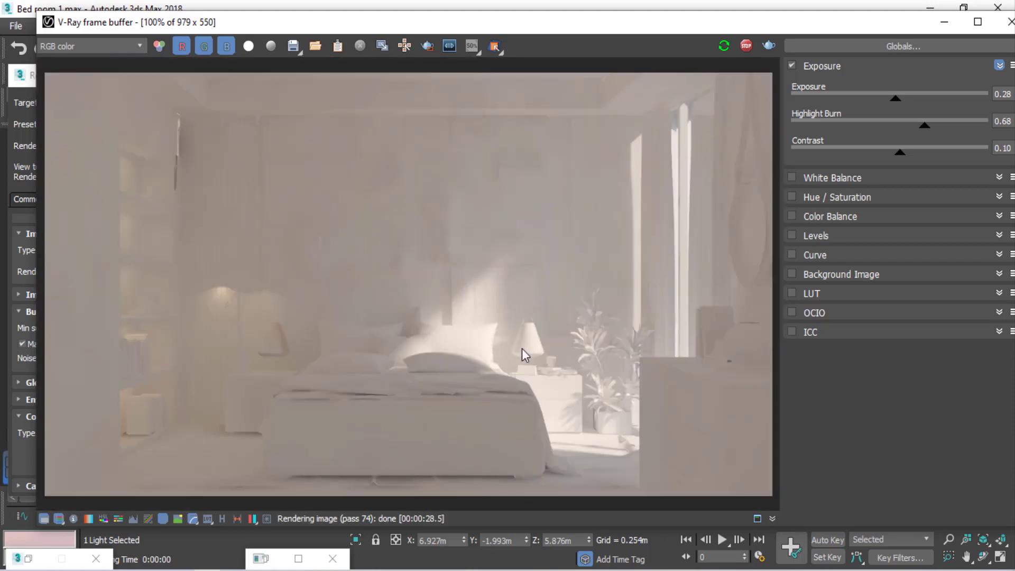
{"action": "scroll", "coordinate": [549, 370], "scroll_direction": "up", "scroll_amount": 1}
{"action": "scroll", "coordinate": [586, 418], "scroll_direction": "up", "scroll_amount": 1}
Step: Pan the enlarged render to inspect the nightstand and plant
{"action": "middle_click_drag", "start_coordinate": [579, 401], "coordinate": [567, 318]}
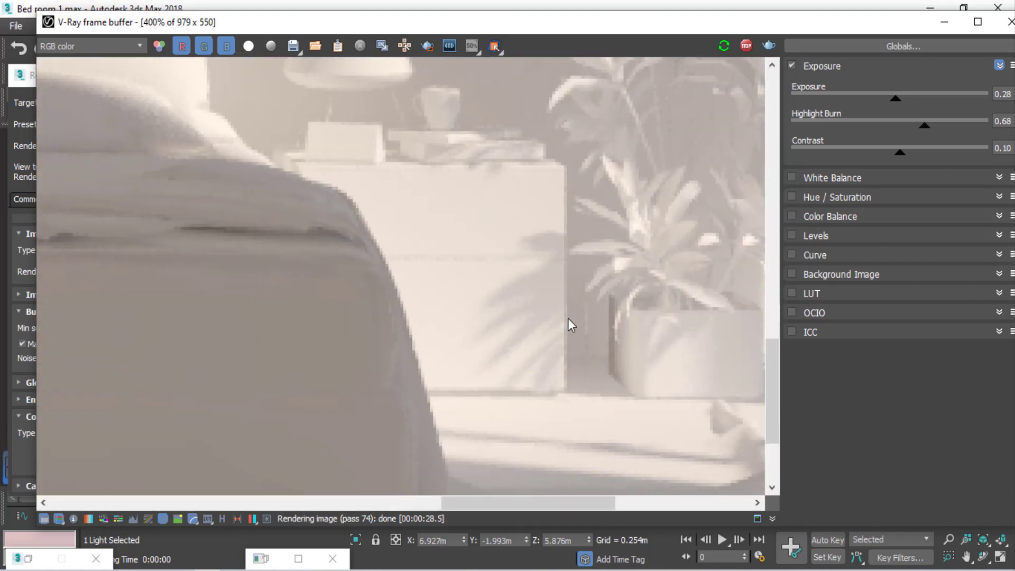
{"action": "scroll", "coordinate": [568, 319], "scroll_direction": "down", "scroll_amount": 2}
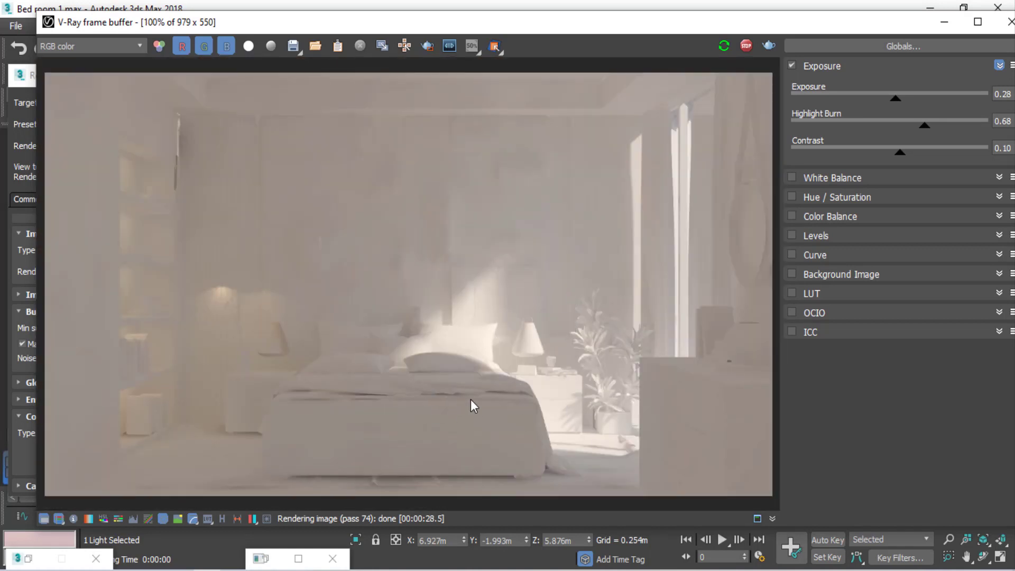
{"action": "scroll", "coordinate": [492, 354], "scroll_direction": "up", "scroll_amount": 1}
{"action": "scroll", "coordinate": [500, 280], "scroll_direction": "down", "scroll_amount": 1}
{"action": "scroll", "coordinate": [196, 310], "scroll_direction": "up", "scroll_amount": 1}
{"action": "scroll", "coordinate": [243, 338], "scroll_direction": "down", "scroll_amount": 1}
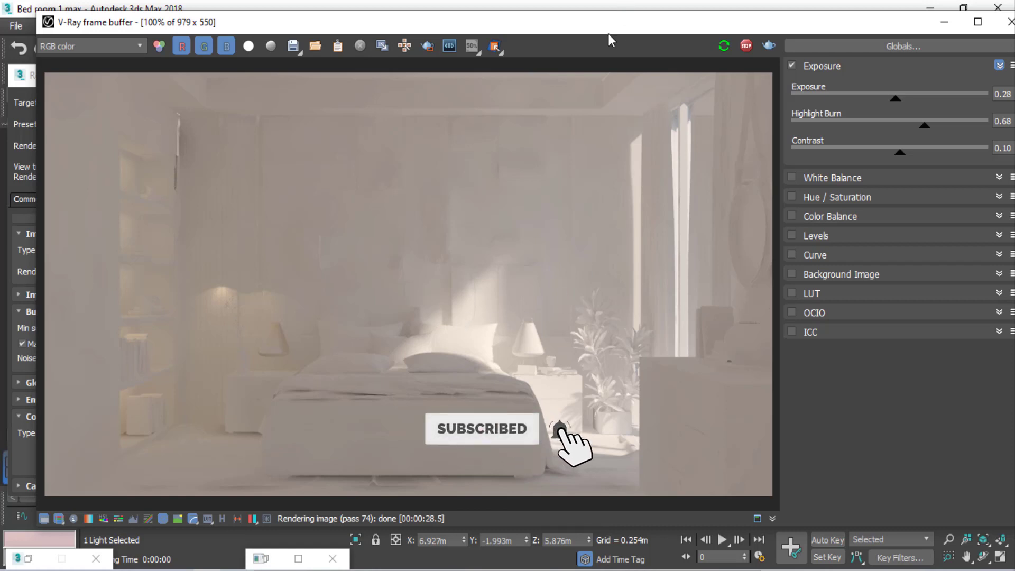
{"action": "left_click_drag", "start_coordinate": [608, 35], "coordinate": [623, 34]}
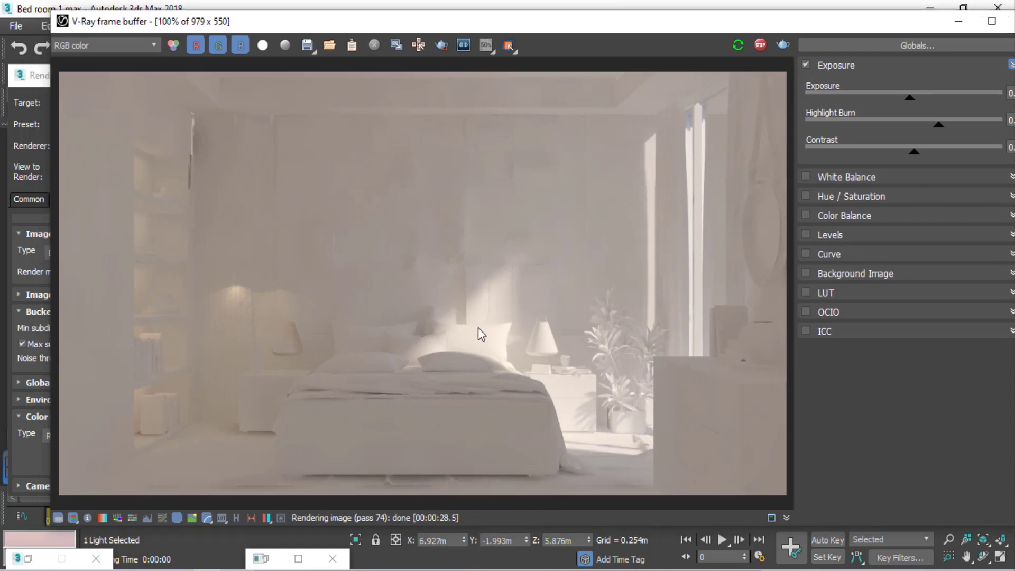
Step: Hide the corrections panel, stop interactive rendering, and minimize the frame buffer
{"action": "left_click", "coordinate": [73, 518]}
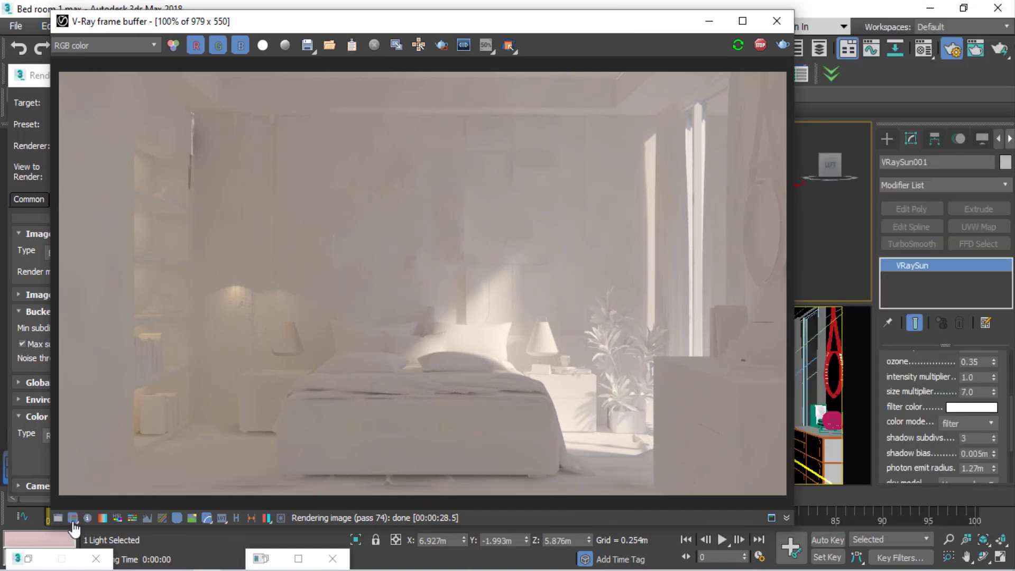
{"action": "left_click_drag", "start_coordinate": [606, 31], "coordinate": [693, 33]}
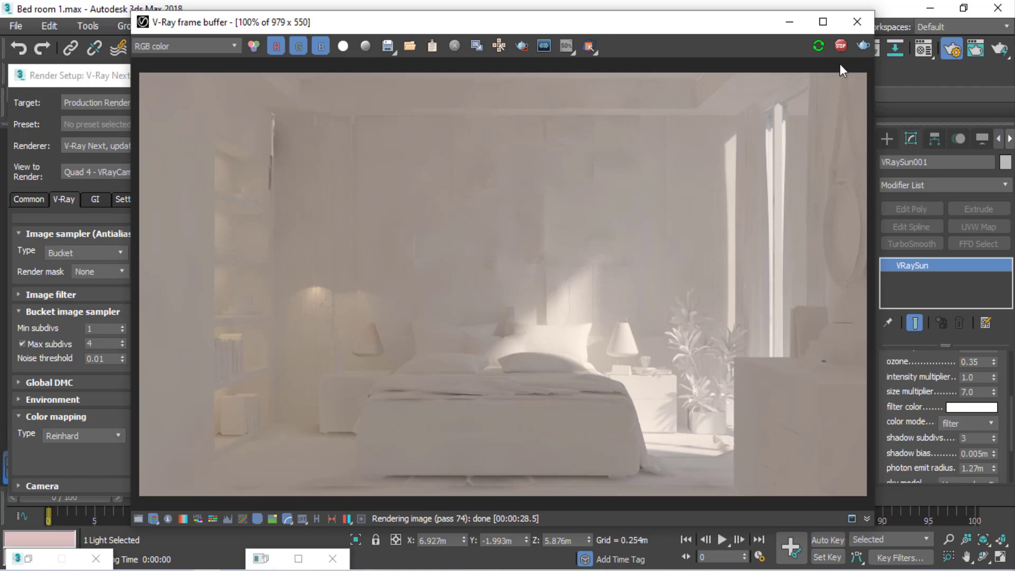
{"action": "left_click", "coordinate": [840, 46]}
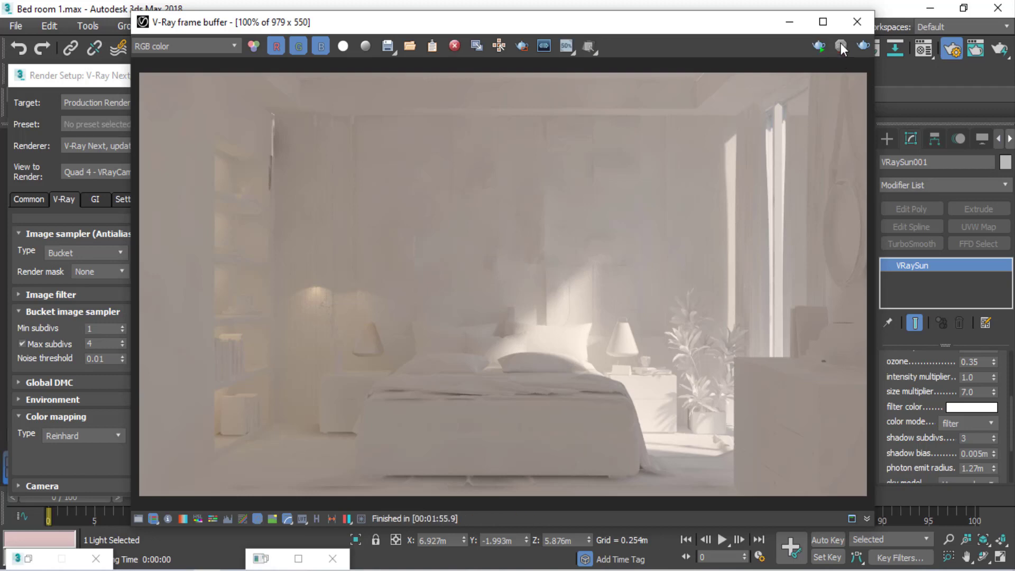
{"action": "left_click", "coordinate": [787, 25]}
Step: Set the Common tab's output size to the HDTV (video) preset at 1920×1080
{"action": "left_click_drag", "start_coordinate": [120, 77], "coordinate": [178, 36]}
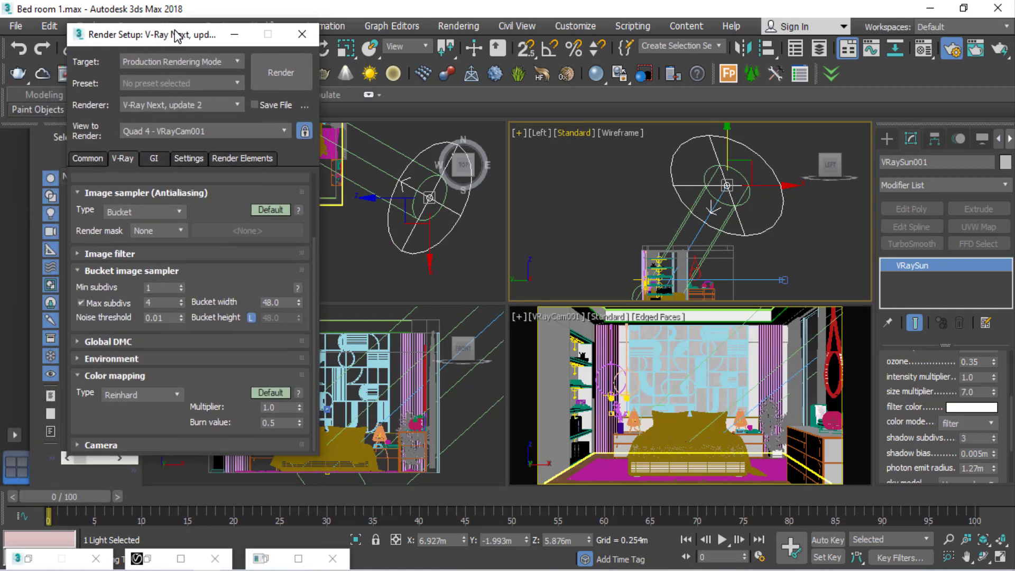
{"action": "left_click", "coordinate": [95, 159]}
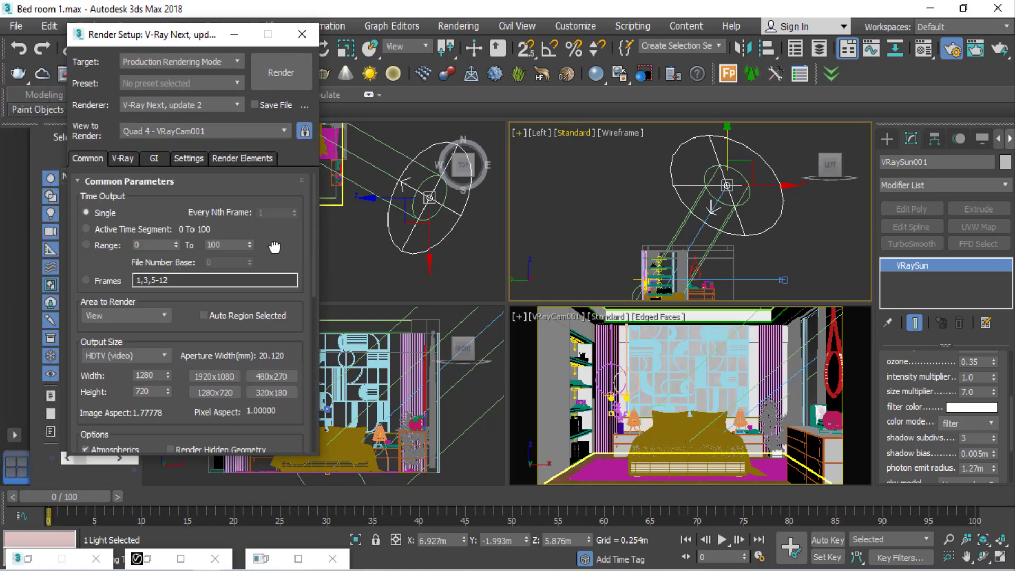
{"action": "scroll", "coordinate": [274, 247], "scroll_direction": "down", "scroll_amount": 3}
{"action": "scroll", "coordinate": [182, 343], "scroll_direction": "down", "scroll_amount": 1}
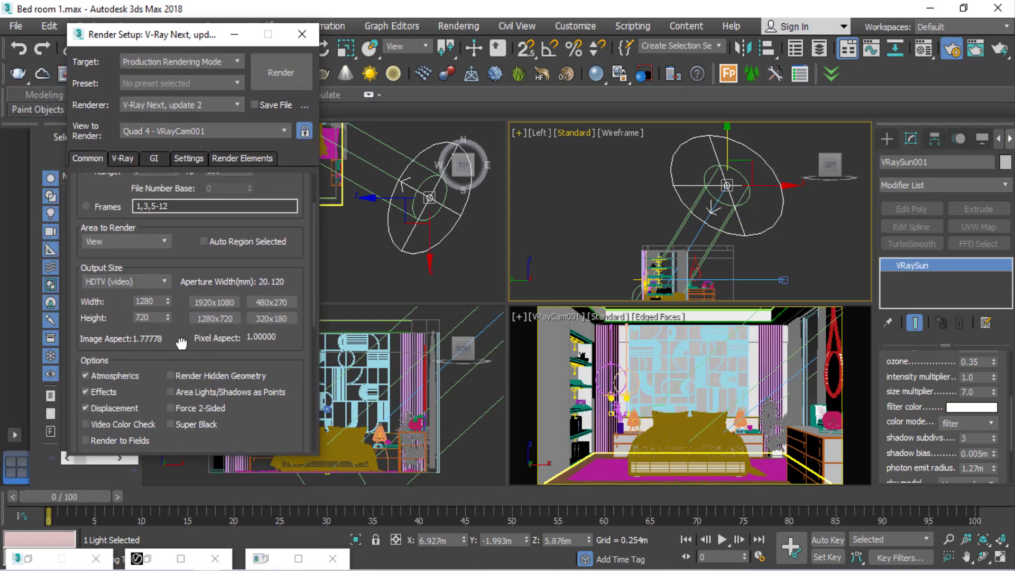
{"action": "left_click", "coordinate": [221, 303]}
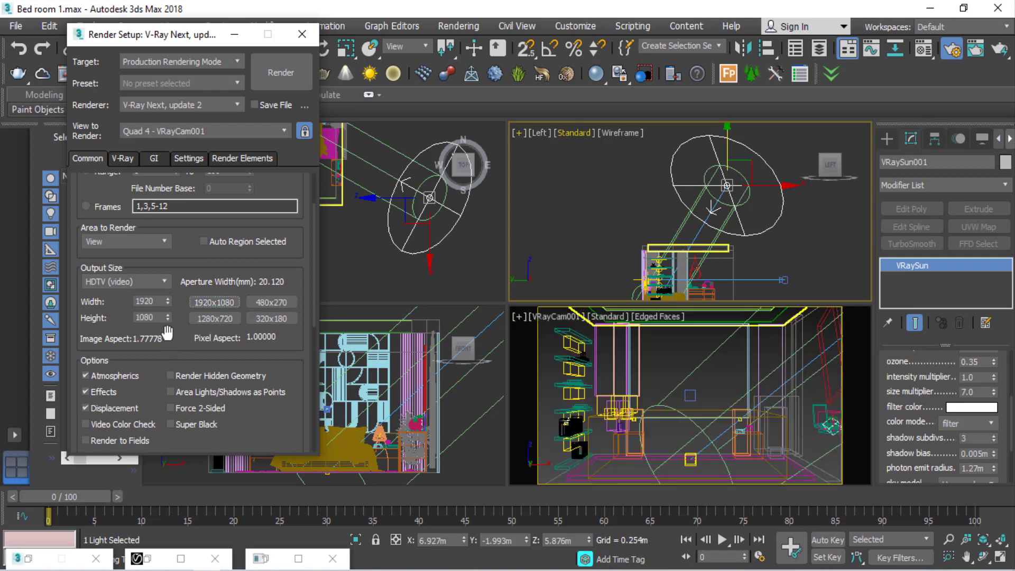
{"action": "scroll", "coordinate": [132, 285], "scroll_direction": "up", "scroll_amount": 1}
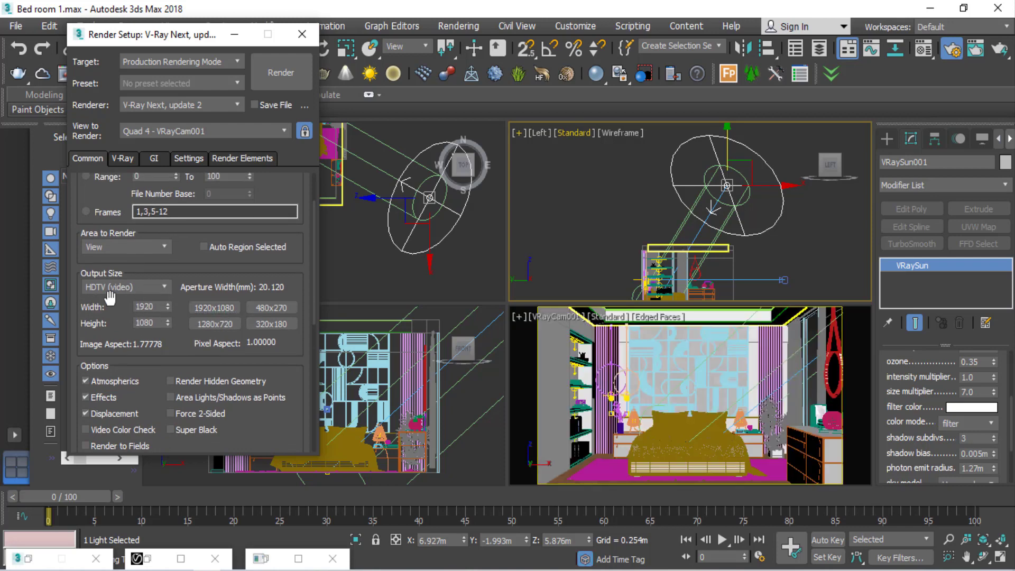
{"action": "left_click", "coordinate": [151, 289]}
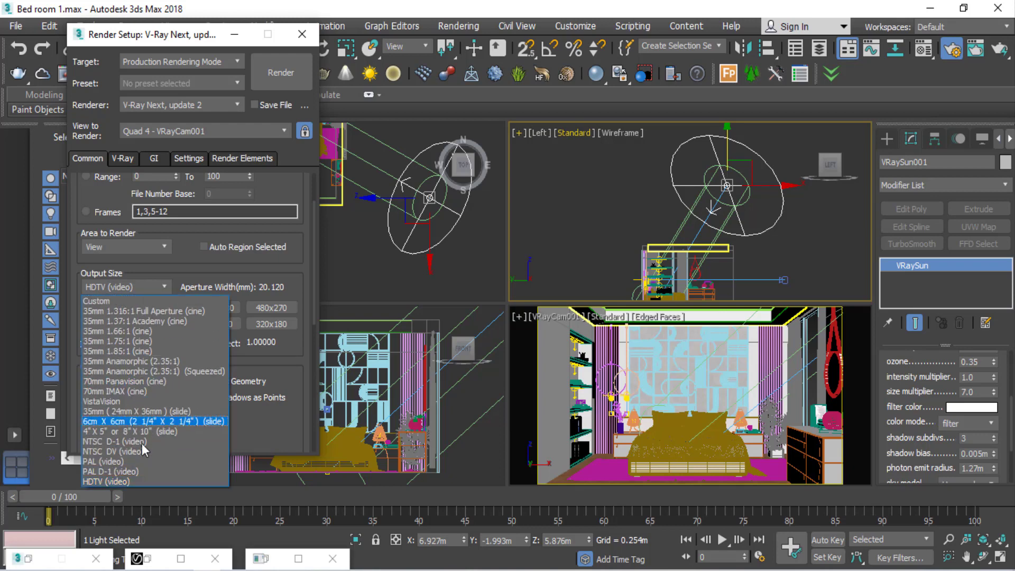
{"action": "left_click", "coordinate": [123, 481]}
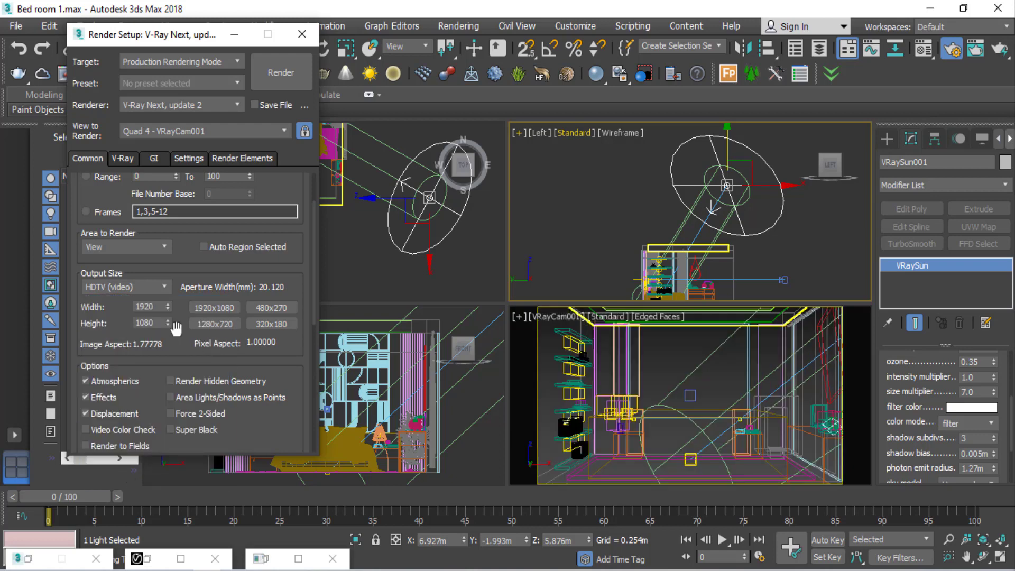
{"action": "scroll", "coordinate": [206, 306], "scroll_direction": "down", "scroll_amount": 2}
{"action": "left_click", "coordinate": [213, 288]}
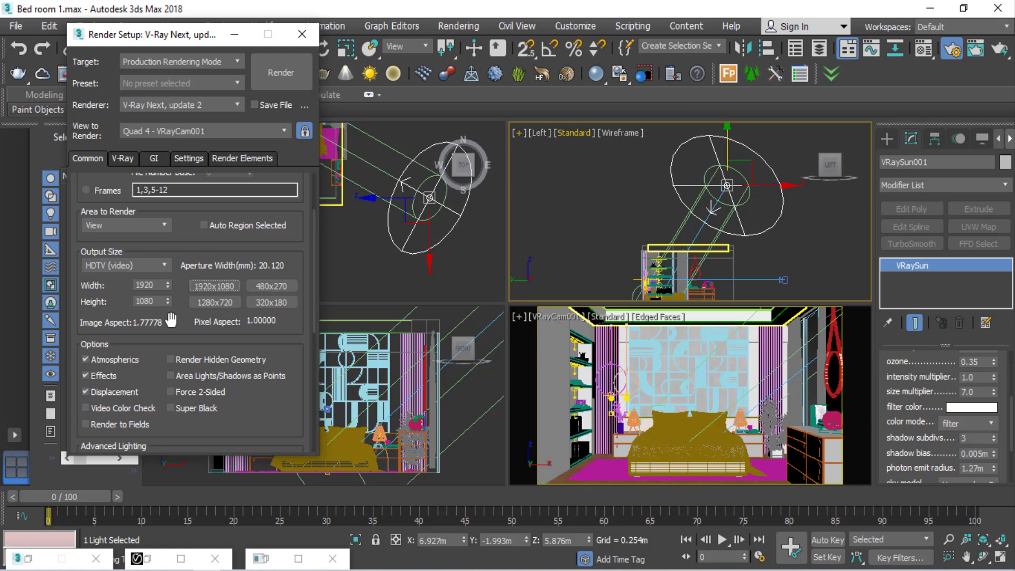
Step: Scroll through the rest of the Common tab's output settings
{"action": "scroll", "coordinate": [170, 319], "scroll_direction": "down", "scroll_amount": 2}
{"action": "scroll", "coordinate": [174, 317], "scroll_direction": "down", "scroll_amount": 3}
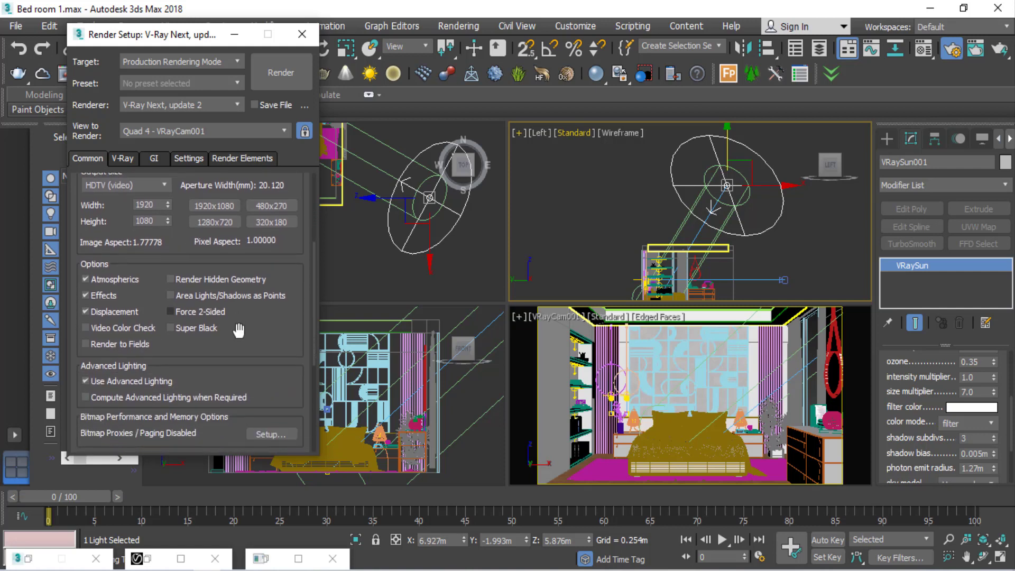
{"action": "scroll", "coordinate": [241, 314], "scroll_direction": "down", "scroll_amount": 3}
{"action": "scroll", "coordinate": [240, 313], "scroll_direction": "up", "scroll_amount": 3}
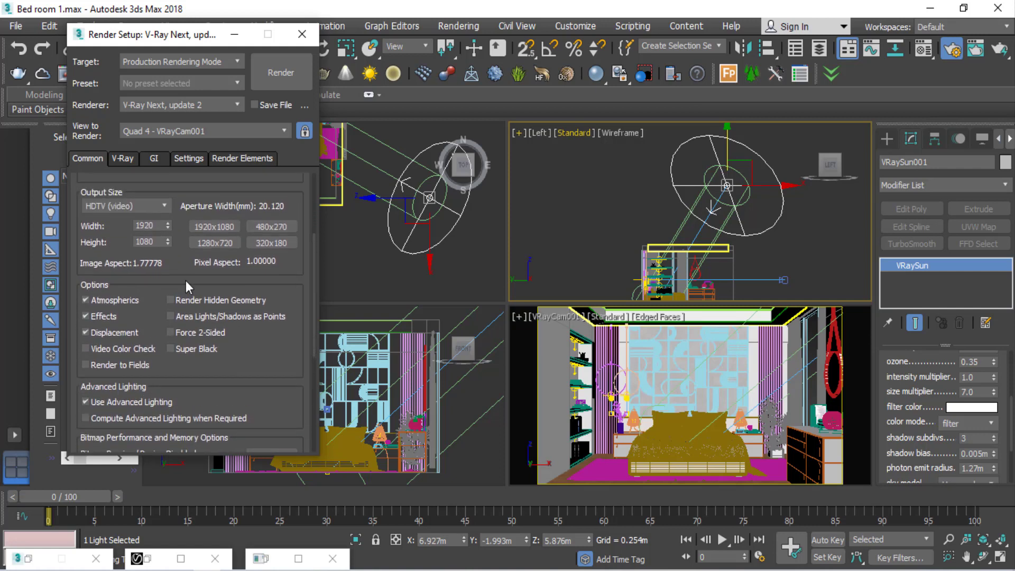
{"action": "scroll", "coordinate": [270, 317], "scroll_direction": "down", "scroll_amount": 6}
{"action": "scroll", "coordinate": [279, 240], "scroll_direction": "down", "scroll_amount": 3}
{"action": "scroll", "coordinate": [230, 309], "scroll_direction": "down", "scroll_amount": 3}
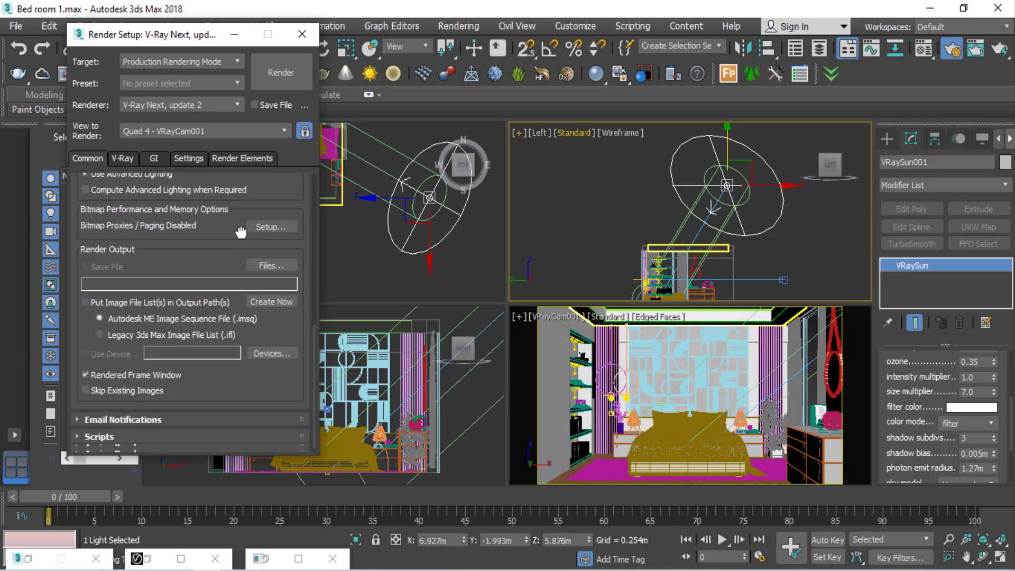
{"action": "scroll", "coordinate": [246, 395], "scroll_direction": "up", "scroll_amount": 8}
Step: In the V-Ray tab's Global switches, uncheck Override mtl so the scene's own materials render
{"action": "left_click", "coordinate": [122, 159]}
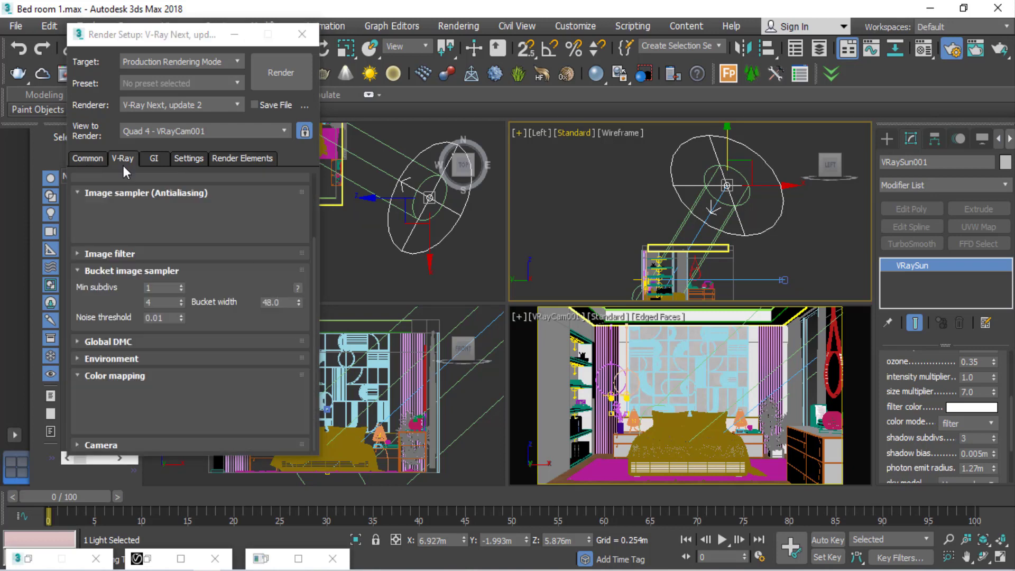
{"action": "scroll", "coordinate": [210, 214], "scroll_direction": "up", "scroll_amount": 3}
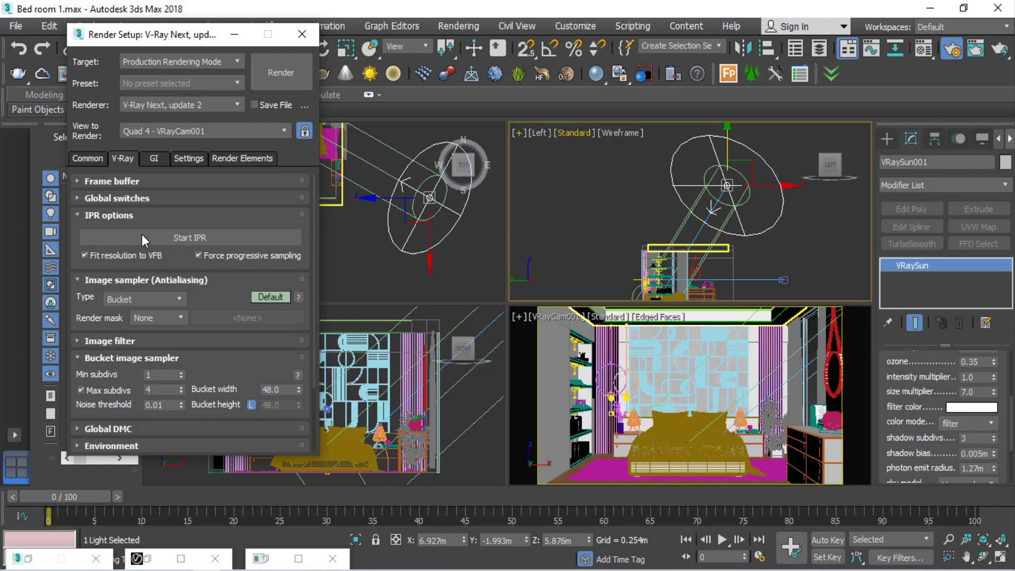
{"action": "left_click", "coordinate": [144, 197]}
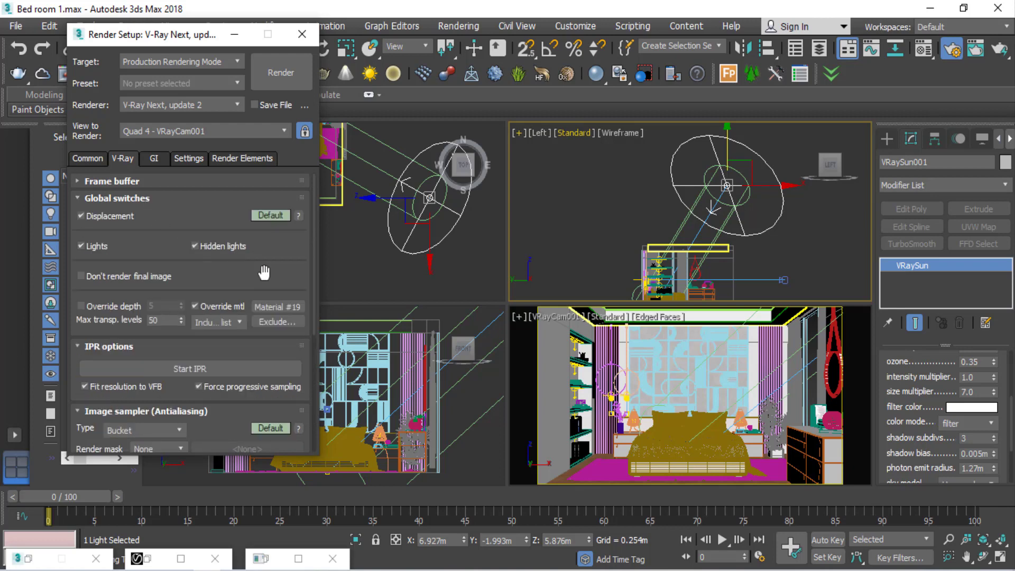
{"action": "right_click", "coordinate": [277, 307]}
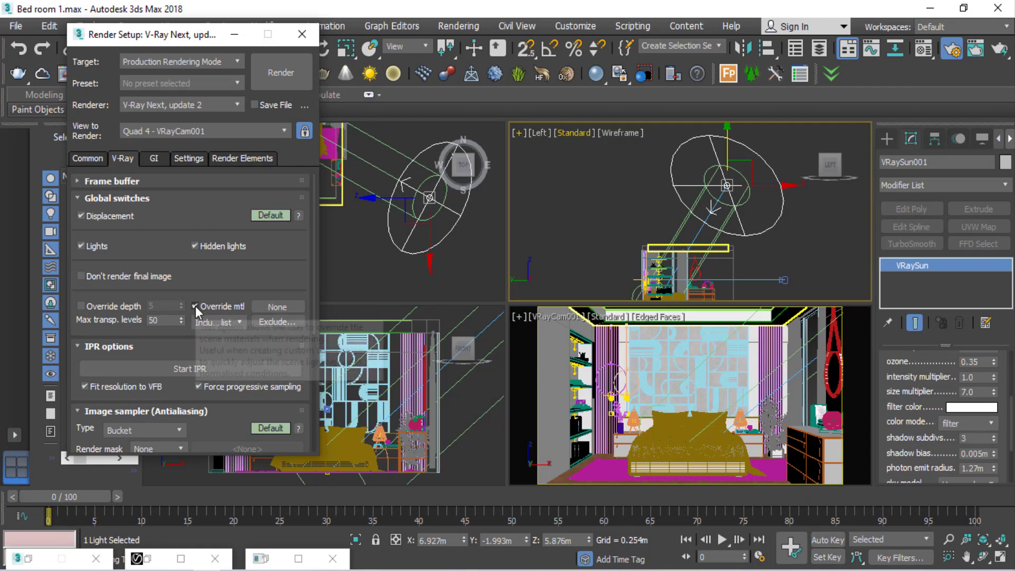
{"action": "left_click", "coordinate": [195, 305]}
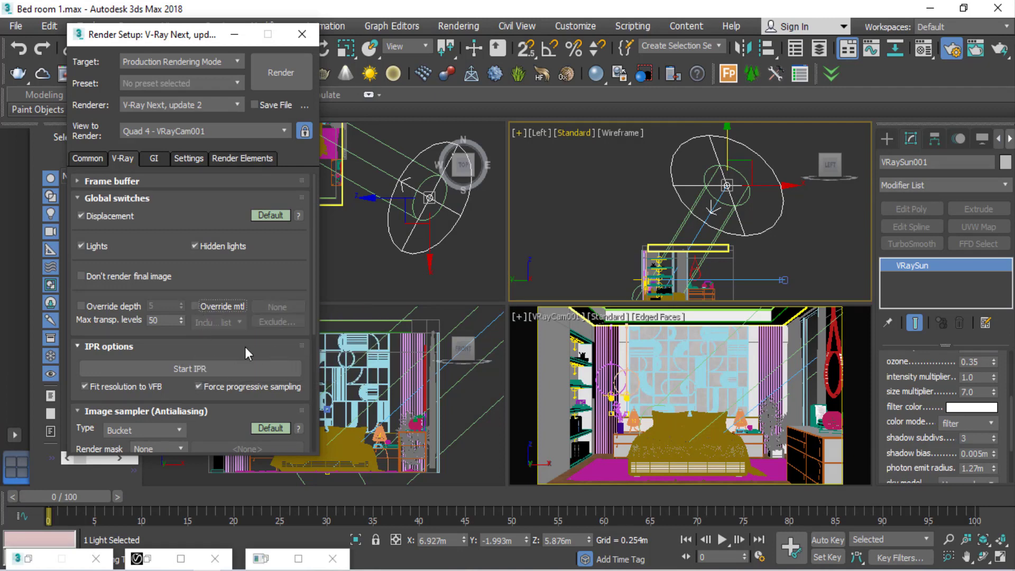
{"action": "mouse_move", "coordinate": [232, 286]}
{"action": "left_mouse_down"}
{"action": "mouse_move", "coordinate": [210, 193]}
{"action": "mouse_move", "coordinate": [108, 235]}
{"action": "left_mouse_up"}
Step: Keep the Bucket image sampler, with Max subdivs 8 and Noise threshold 0.005
{"action": "left_click", "coordinate": [104, 200]}
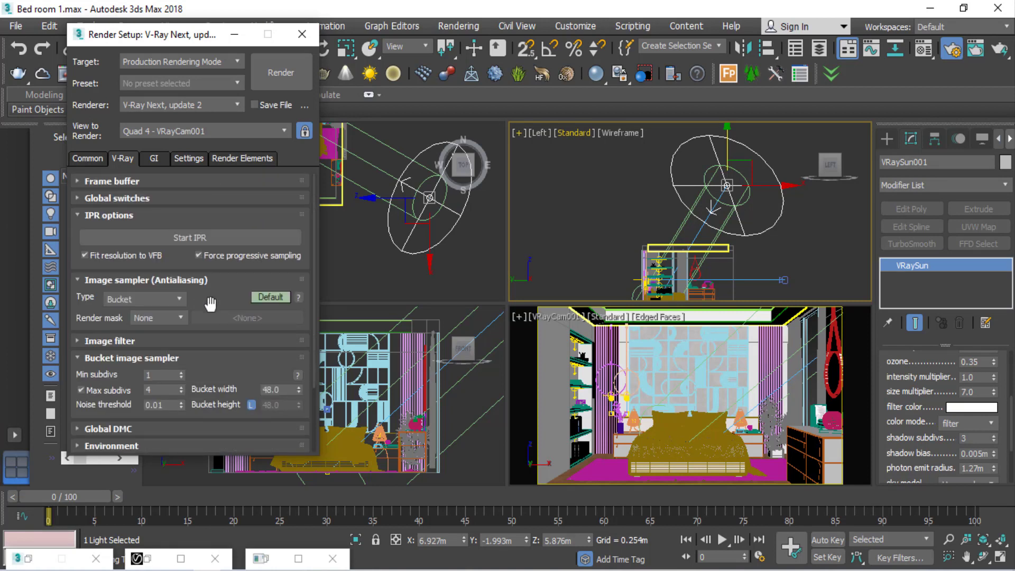
{"action": "left_click_drag", "start_coordinate": [222, 302], "coordinate": [193, 257]}
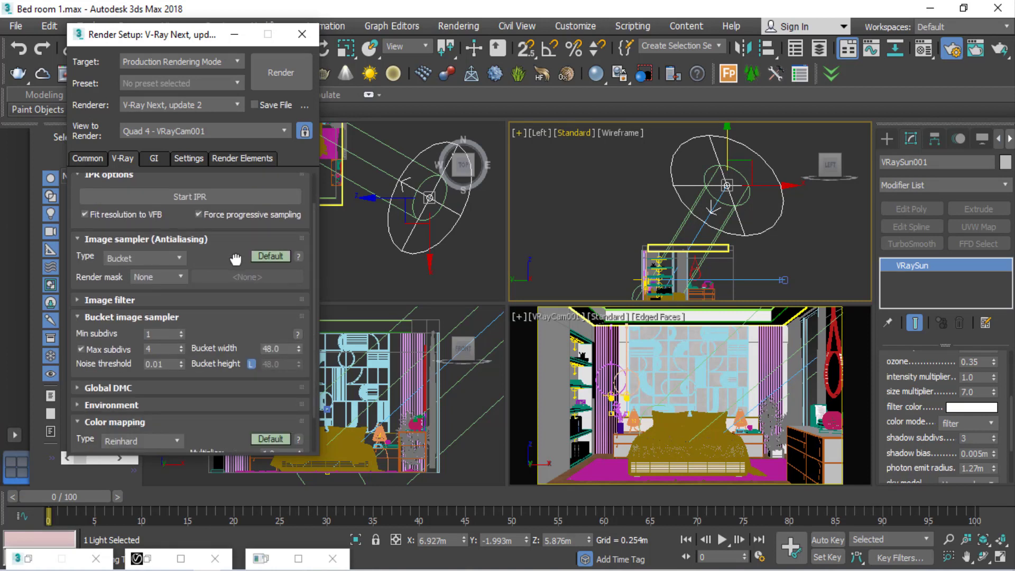
{"action": "left_click", "coordinate": [179, 252]}
{"action": "left_click", "coordinate": [221, 281]}
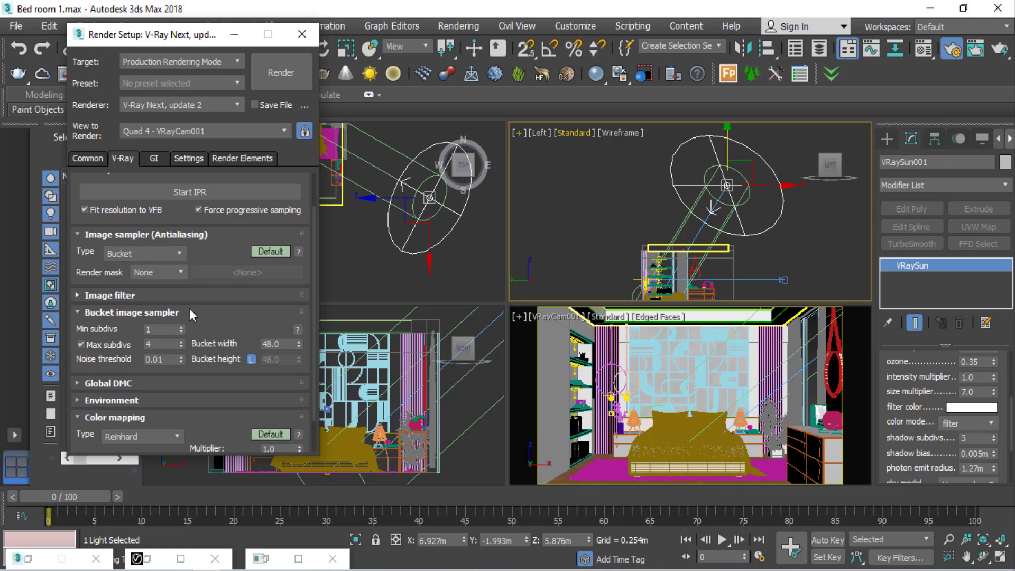
{"action": "double_click", "coordinate": [150, 344]}
{"action": "type", "text": "8"}
{"action": "left_click_drag", "start_coordinate": [204, 322], "coordinate": [204, 292]}
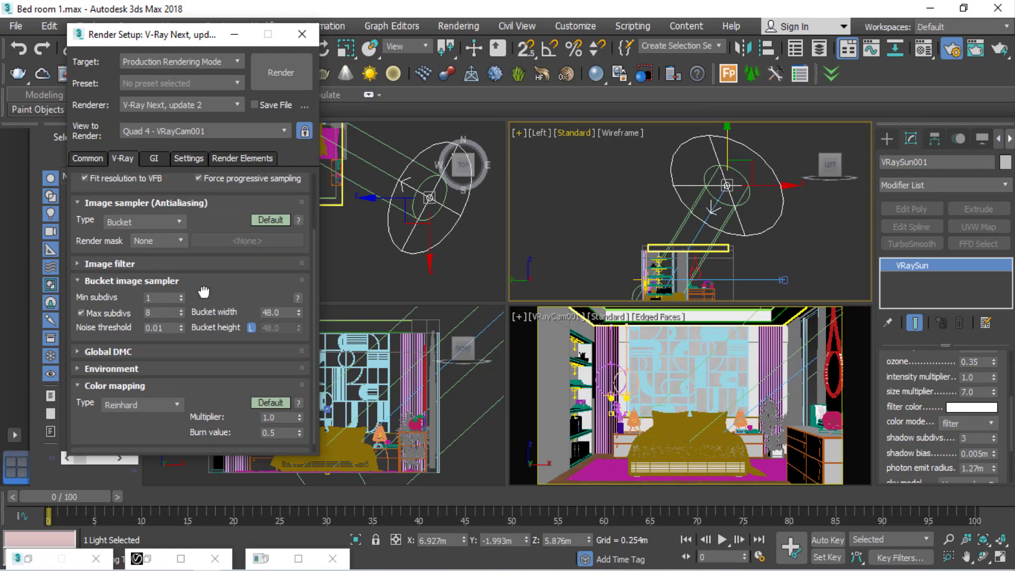
{"action": "left_click", "coordinate": [158, 327]}
{"action": "left_click", "coordinate": [174, 327]}
{"action": "key", "text": "BackSpace"}
{"action": "type", "text": "0"}
{"action": "type", "text": "5"}
{"action": "key", "text": "Return"}
Step: Briefly check the Image filter rollout, then reopen the Bucket image sampler rollout
{"action": "left_click", "coordinate": [205, 281]}
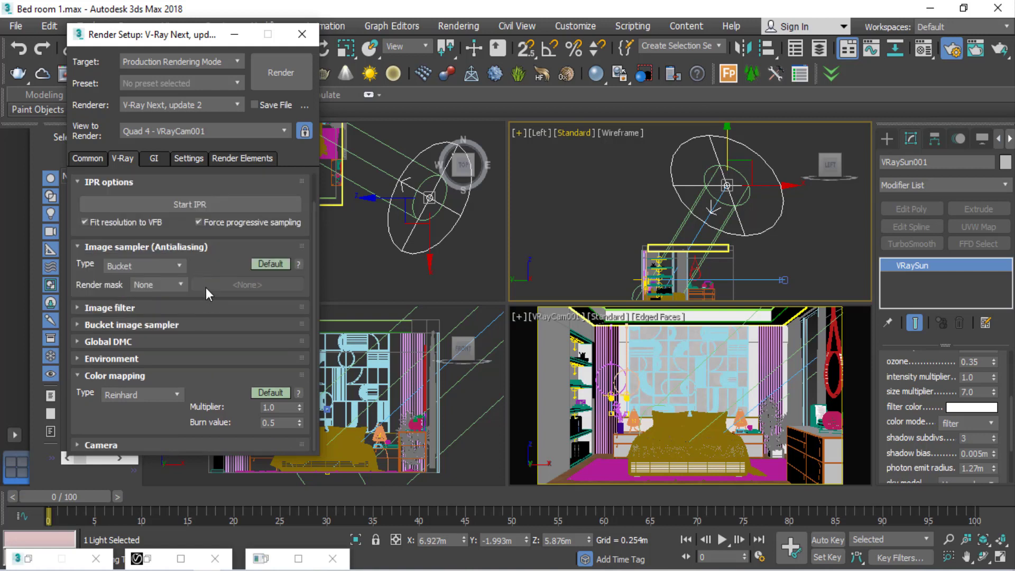
{"action": "left_click", "coordinate": [130, 310]}
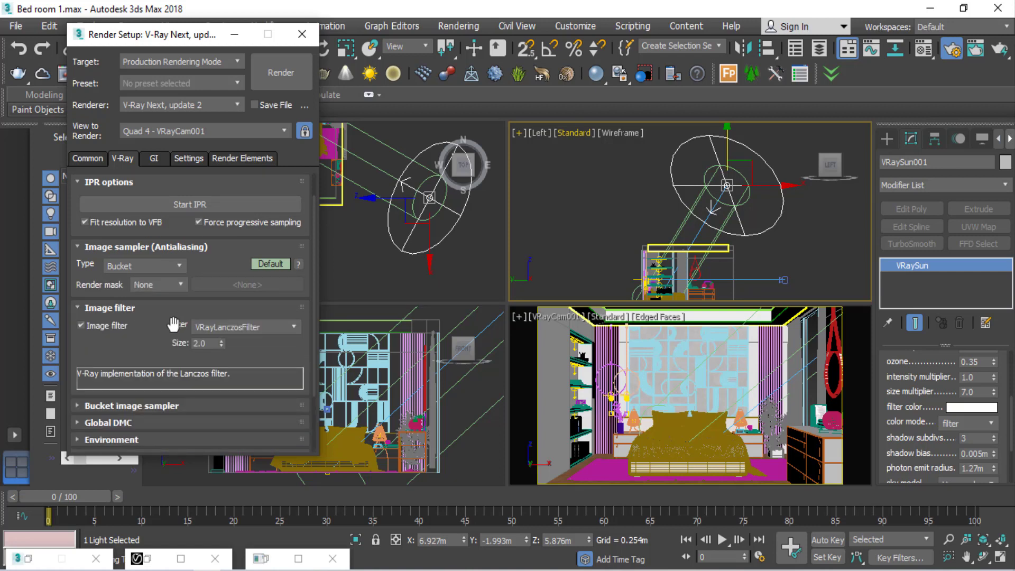
{"action": "left_click", "coordinate": [90, 308]}
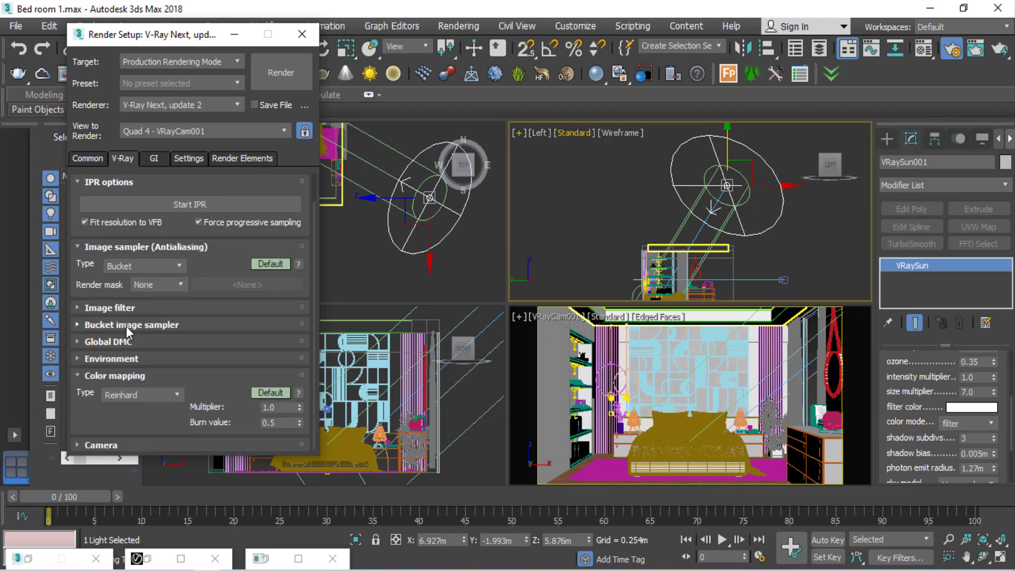
{"action": "left_click", "coordinate": [126, 326]}
{"action": "left_click_drag", "start_coordinate": [216, 335], "coordinate": [218, 288]}
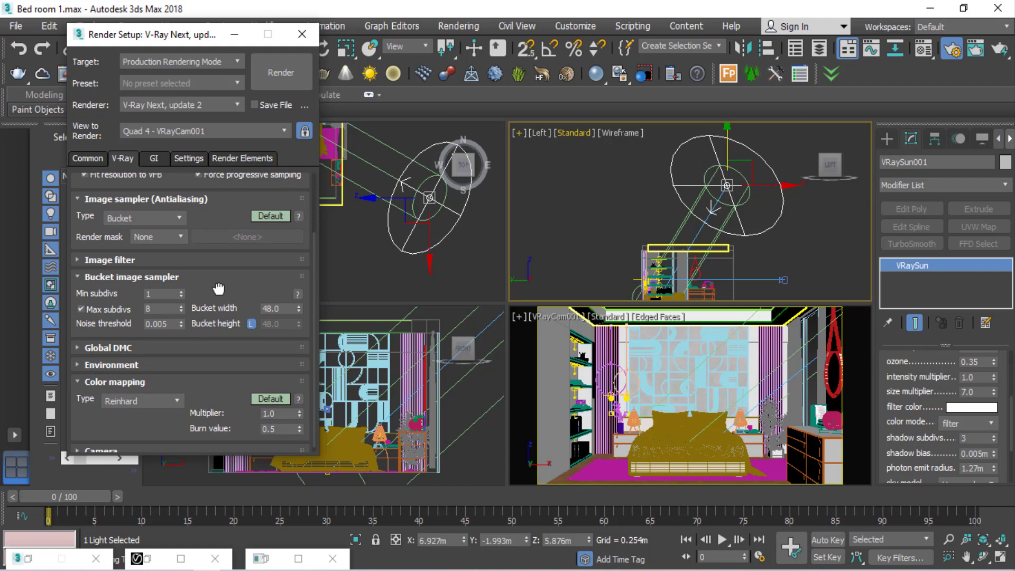
{"action": "left_click_drag", "start_coordinate": [218, 289], "coordinate": [219, 265]}
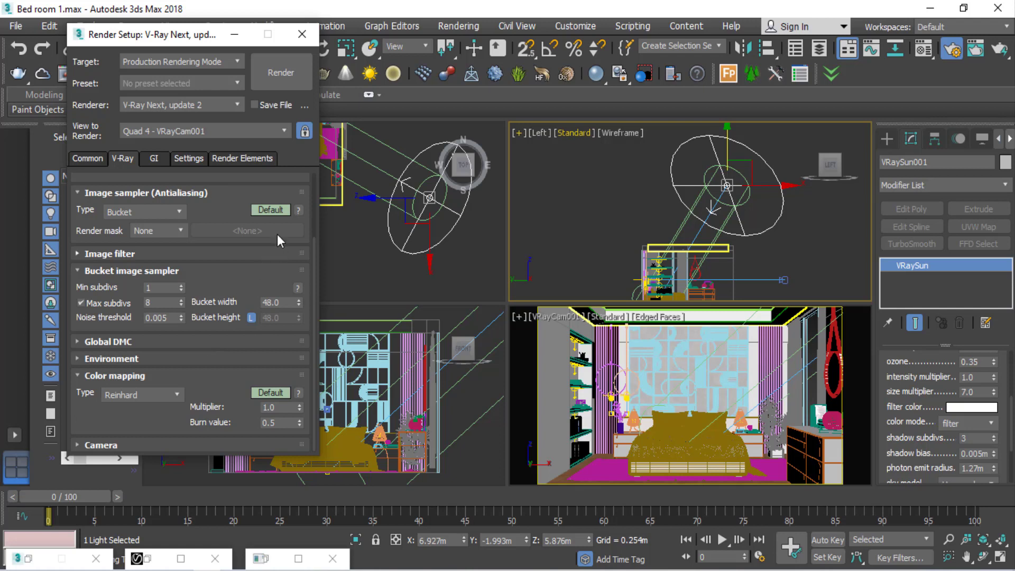
Step: Switch all V-Ray settings to Expert mode and review the expanded rollouts
{"action": "left_click", "coordinate": [270, 209]}
{"action": "left_click", "coordinate": [330, 252]}
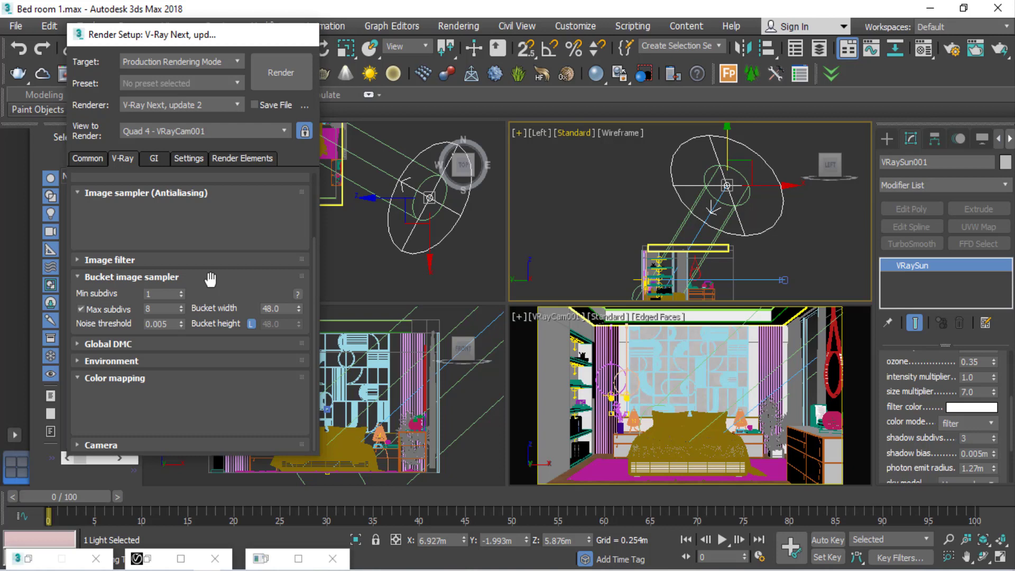
{"action": "key", "text": "F10"}
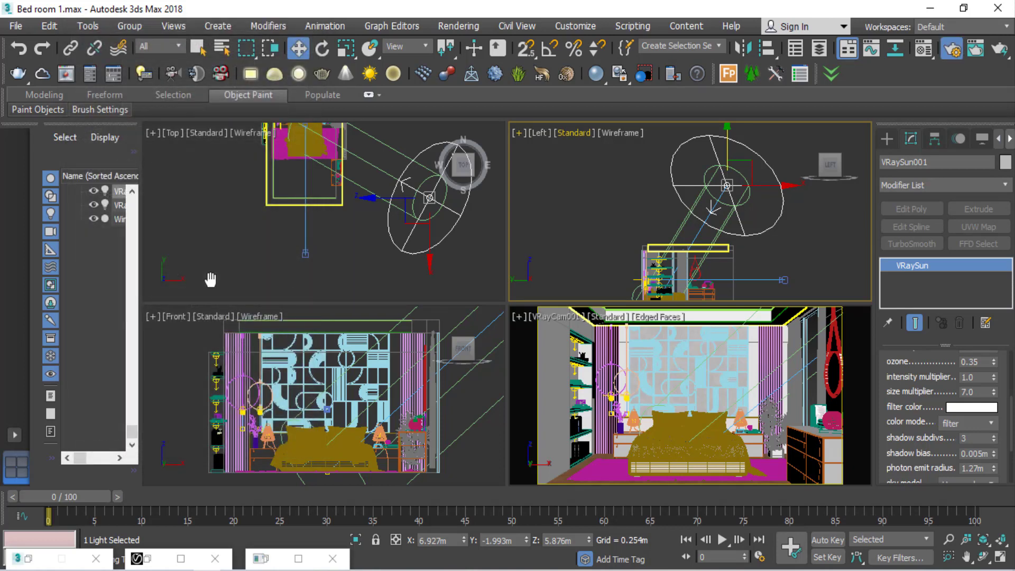
{"action": "key", "text": "F10"}
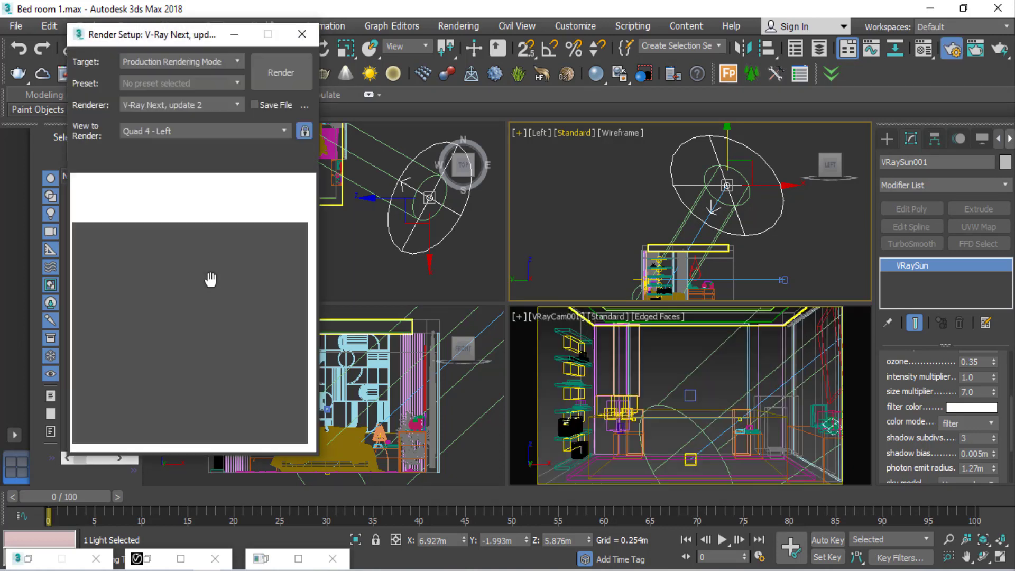
{"action": "scroll", "coordinate": [210, 219], "scroll_direction": "down", "scroll_amount": 1}
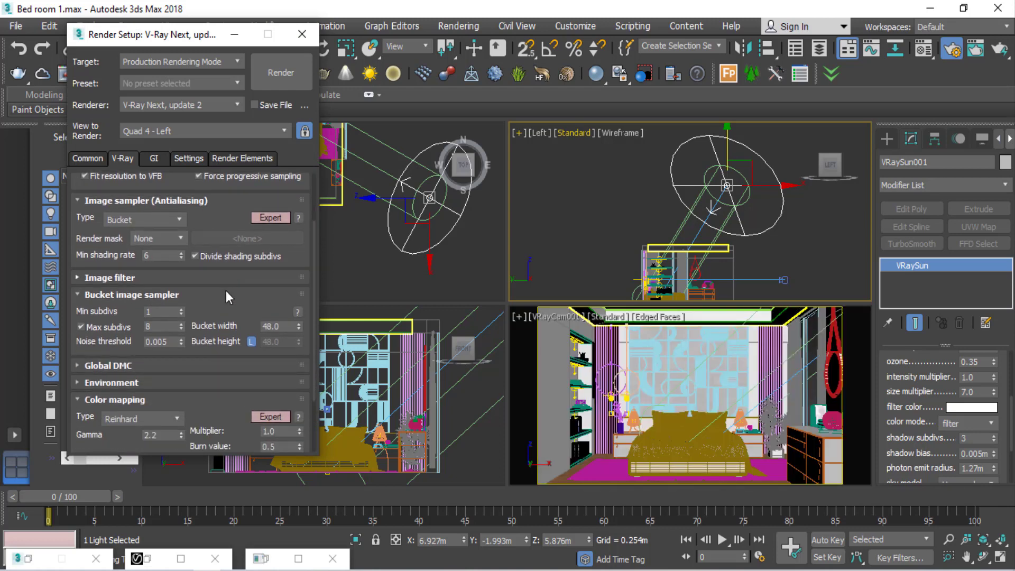
{"action": "scroll", "coordinate": [217, 280], "scroll_direction": "down", "scroll_amount": 2}
{"action": "scroll", "coordinate": [212, 291], "scroll_direction": "down", "scroll_amount": 2}
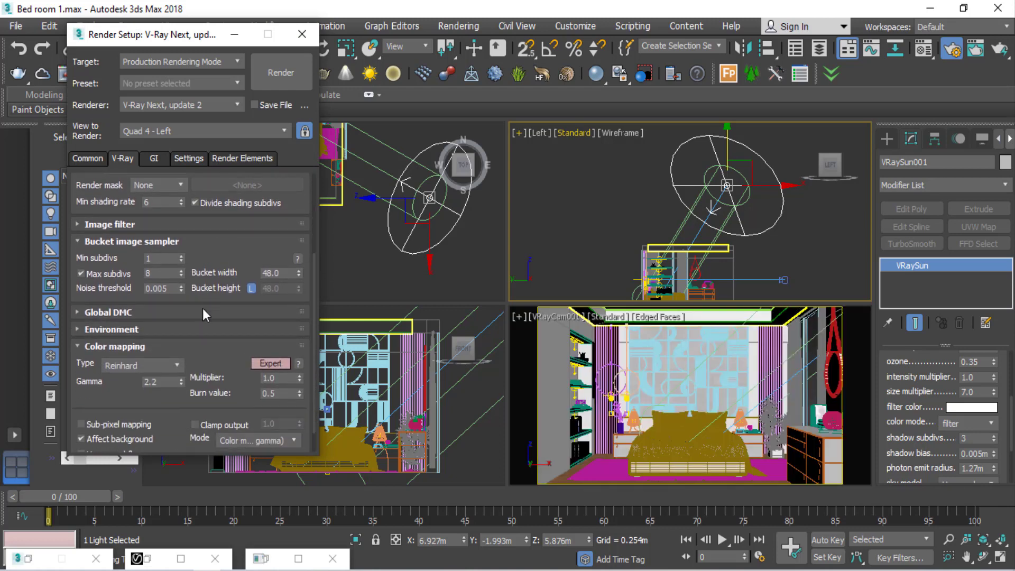
Step: In Global DMC, enable Use local subdivs and set Subdivs mult to 2.0, keeping Reinhard color mapping
{"action": "left_click", "coordinate": [183, 313]}
{"action": "left_click_drag", "start_coordinate": [215, 315], "coordinate": [221, 279]}
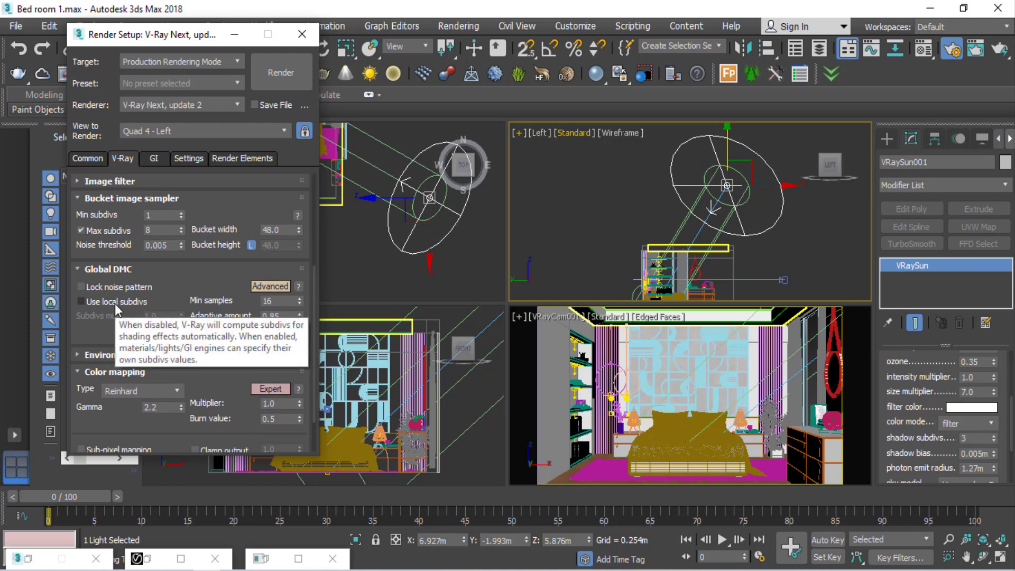
{"action": "left_click", "coordinate": [93, 302]}
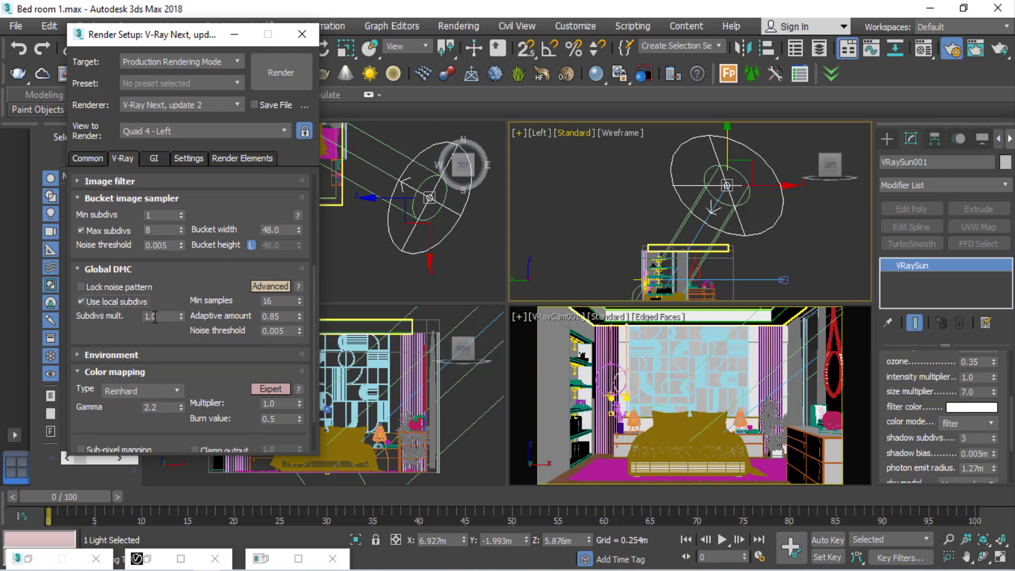
{"action": "left_click", "coordinate": [159, 316]}
{"action": "type", "text": "2"}
{"action": "left_click_drag", "start_coordinate": [194, 278], "coordinate": [194, 223]}
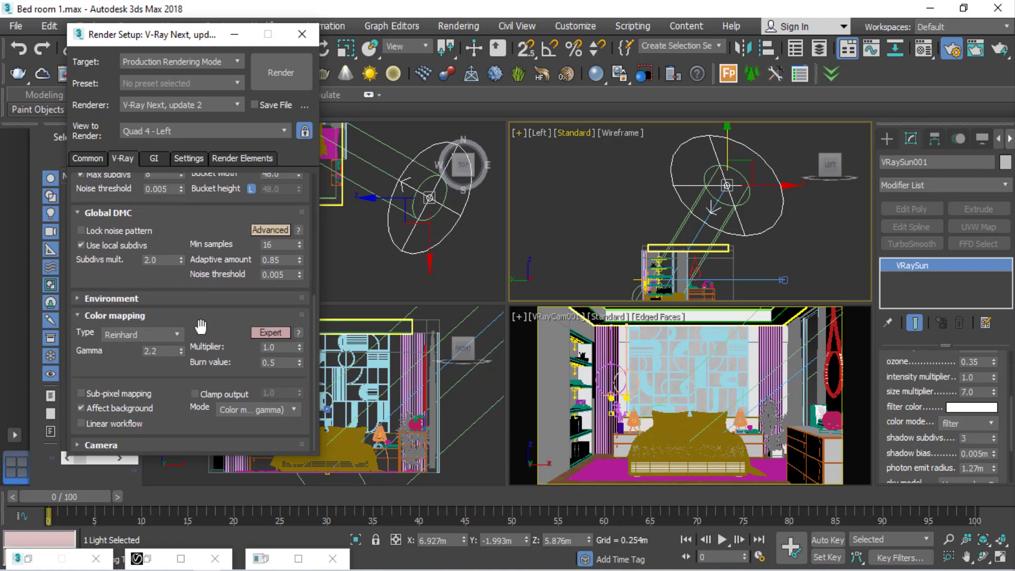
{"action": "left_click", "coordinate": [173, 335]}
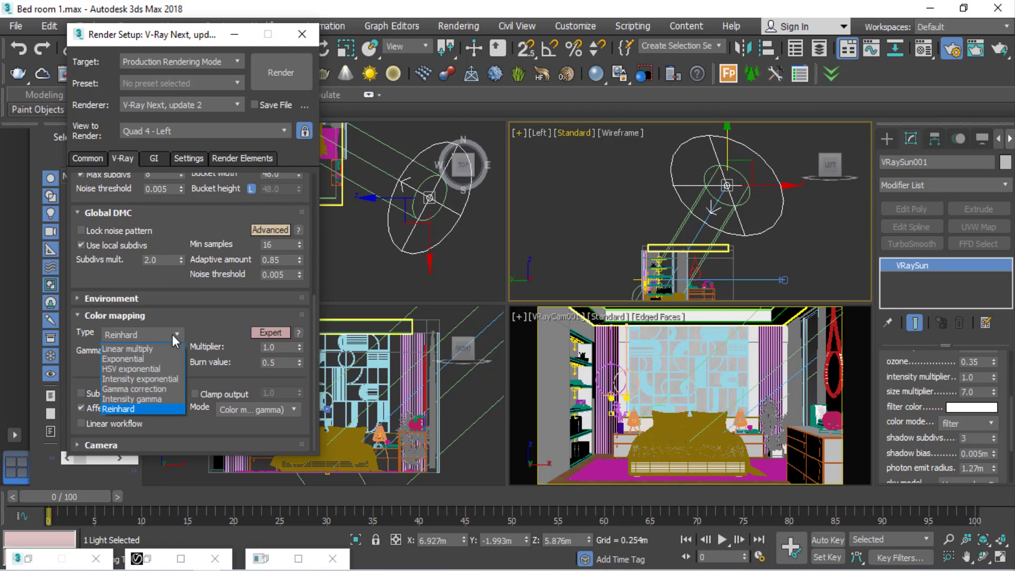
{"action": "left_click", "coordinate": [128, 409]}
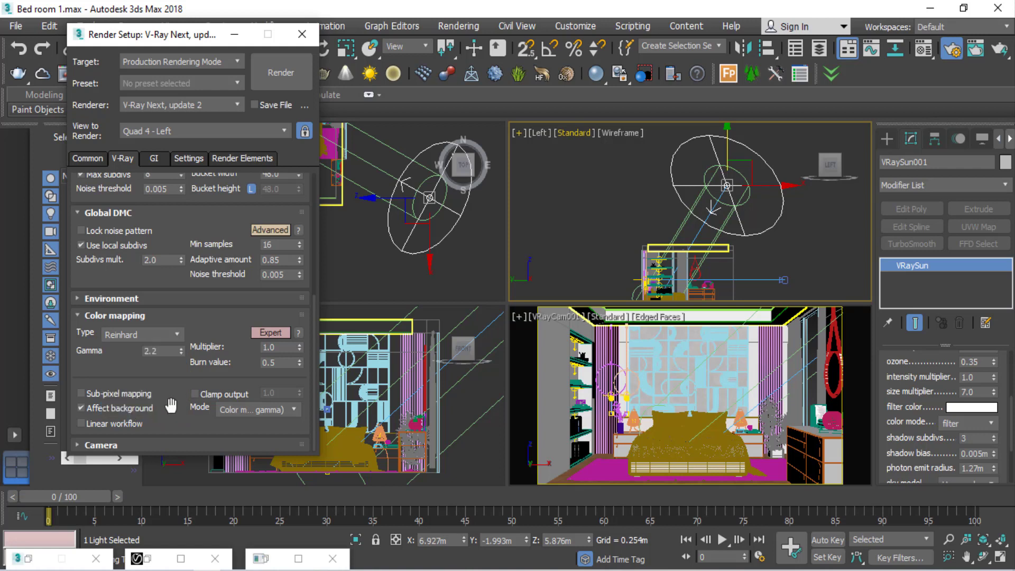
{"action": "left_click", "coordinate": [157, 157]}
Step: Leave the primary GI engine unchanged and change the Irradiance map preset from Very low to Medium
{"action": "left_click", "coordinate": [205, 211]}
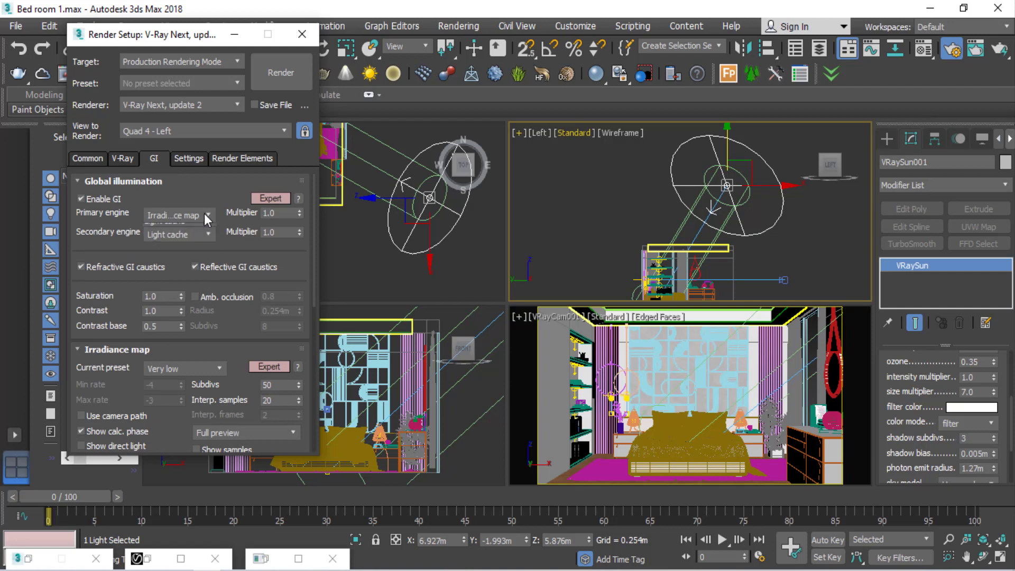
{"action": "left_click", "coordinate": [204, 214]}
{"action": "left_click", "coordinate": [201, 249]}
{"action": "left_click_drag", "start_coordinate": [242, 230], "coordinate": [244, 172]}
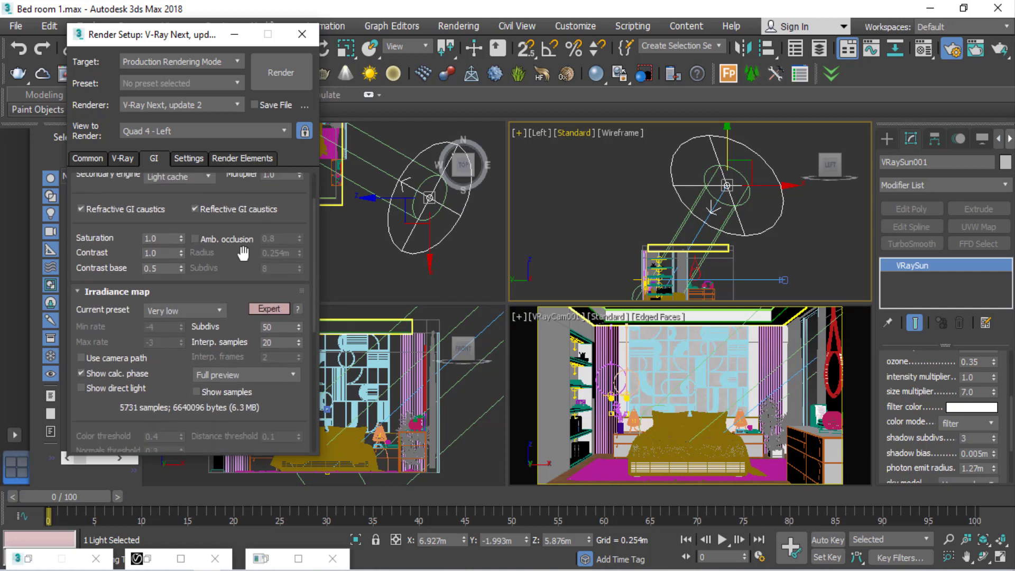
{"action": "left_click_drag", "start_coordinate": [115, 246], "coordinate": [115, 226]}
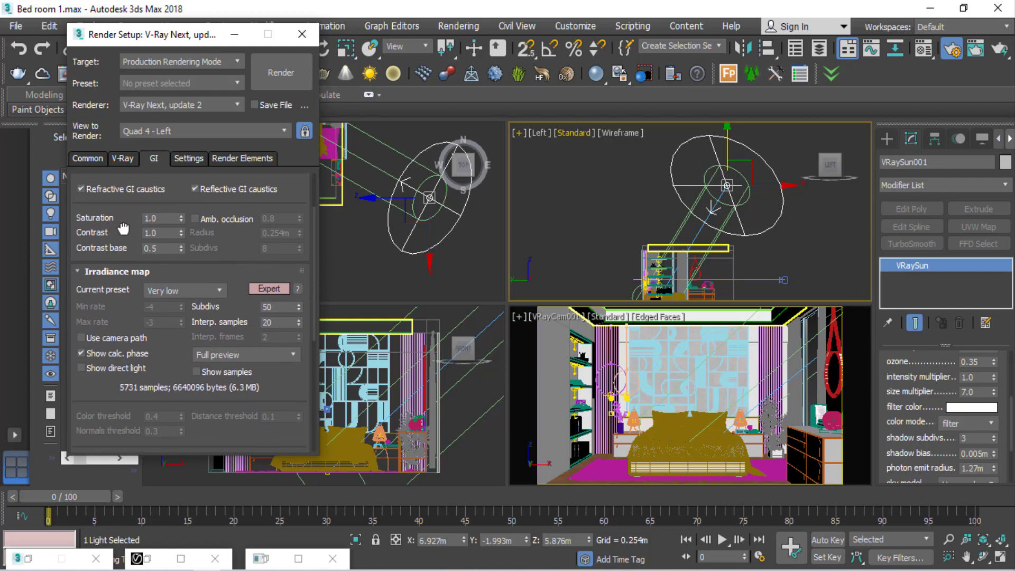
{"action": "left_click", "coordinate": [211, 291]}
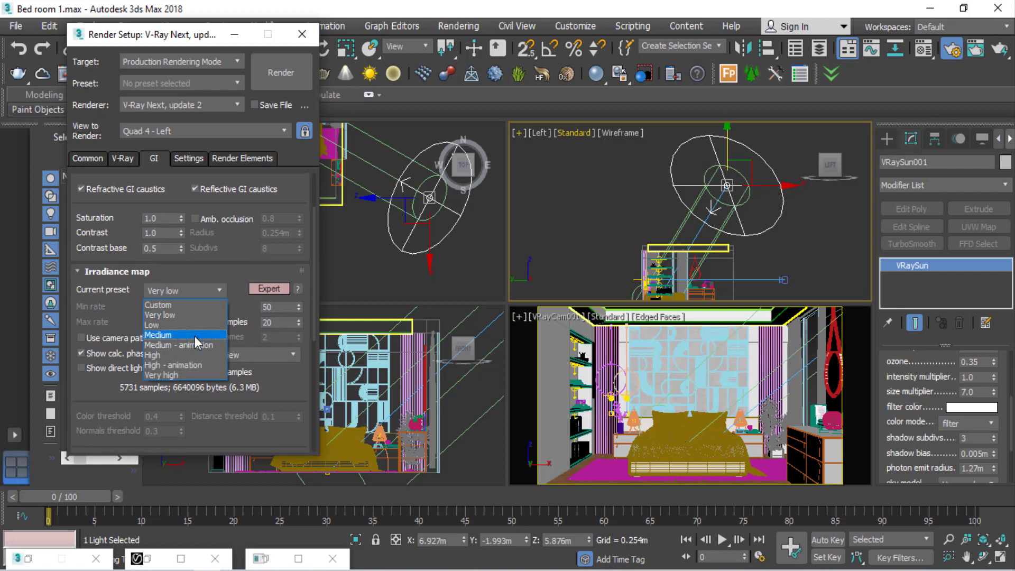
{"action": "left_click", "coordinate": [163, 334]}
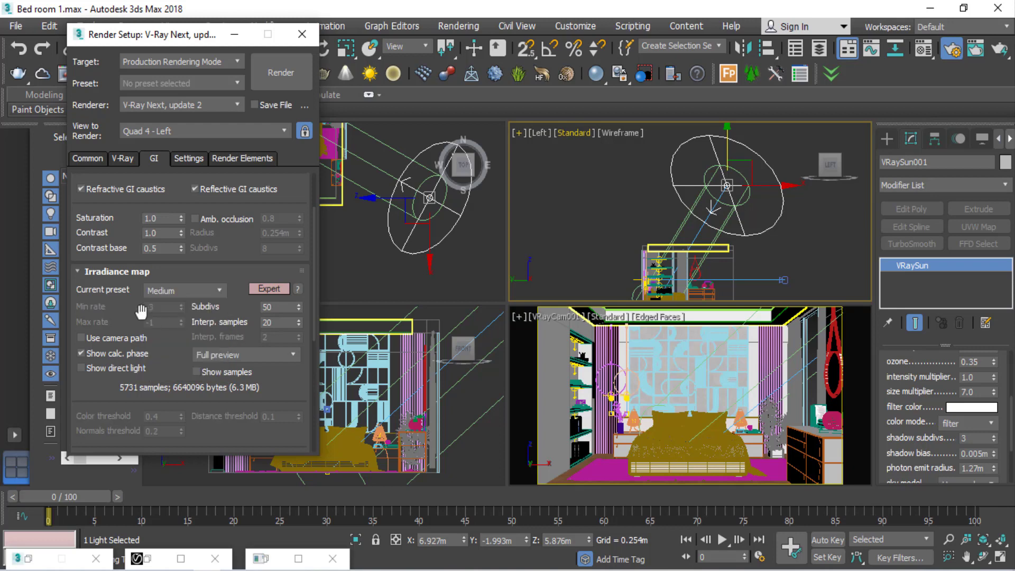
{"action": "left_click_drag", "start_coordinate": [131, 301], "coordinate": [130, 275]}
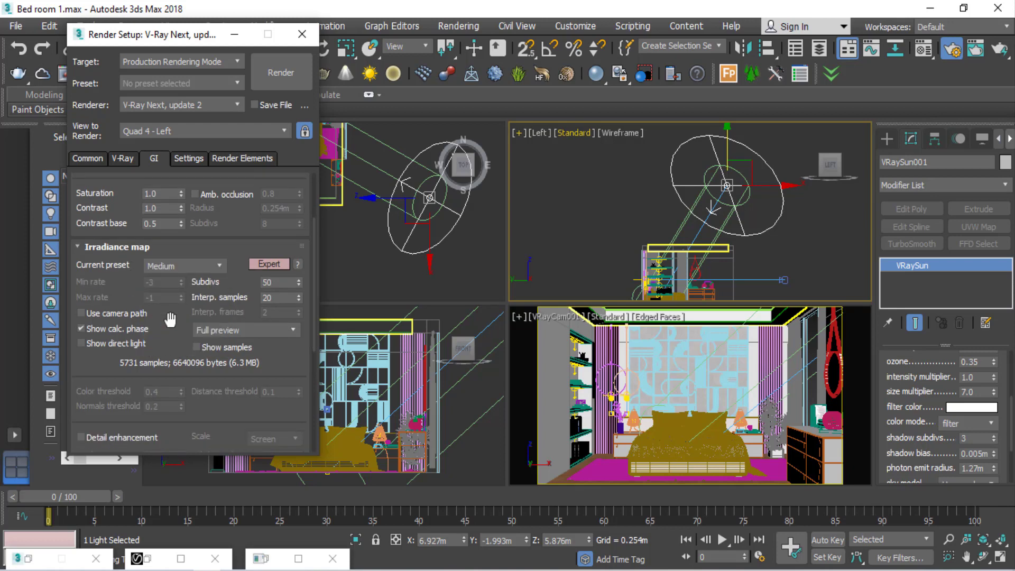
{"action": "scroll", "coordinate": [185, 328], "scroll_direction": "down", "scroll_amount": 3}
{"action": "left_click_drag", "start_coordinate": [199, 335], "coordinate": [208, 273]}
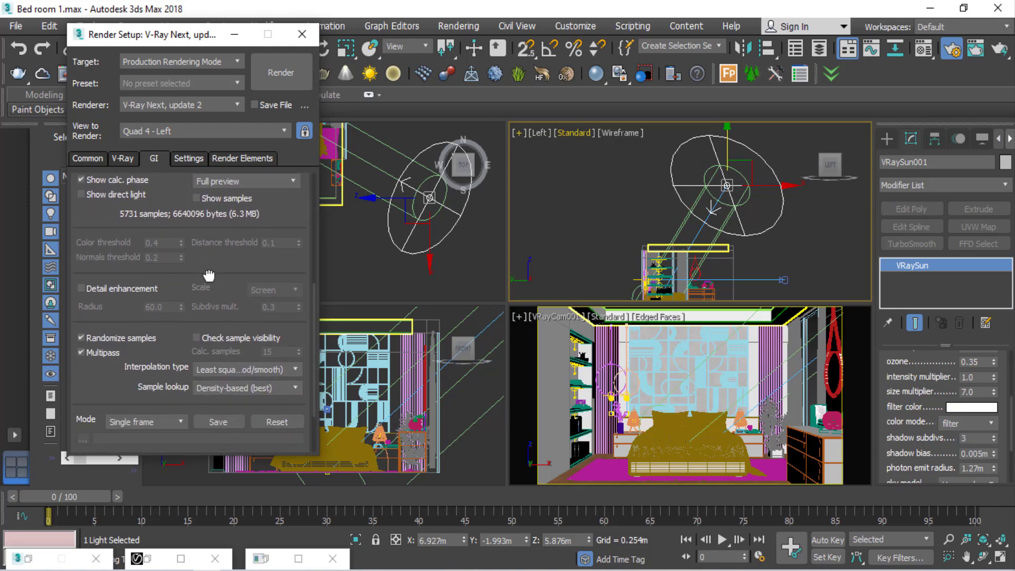
{"action": "left_click_drag", "start_coordinate": [170, 355], "coordinate": [177, 278]}
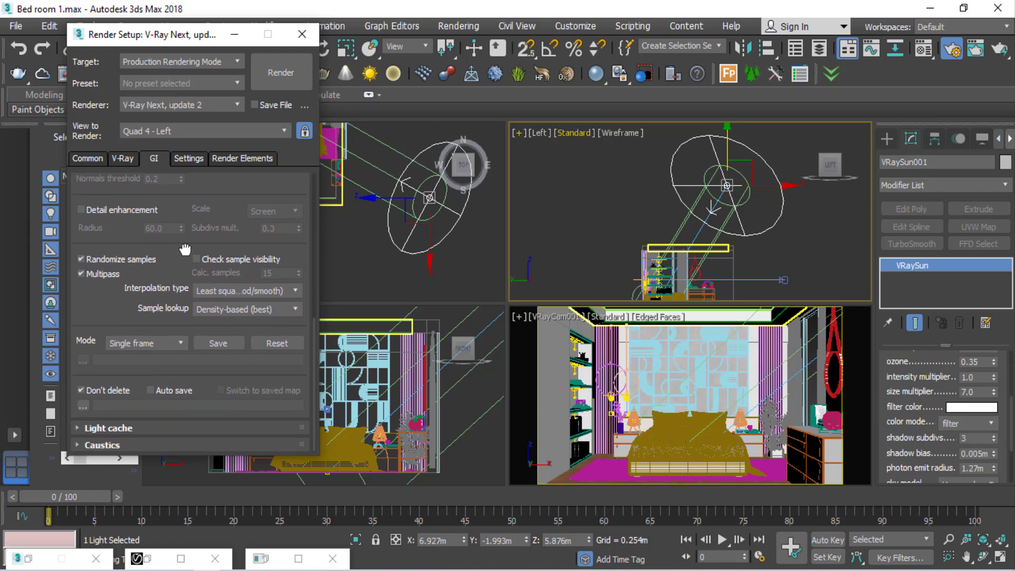
Step: Expand Light cache and change its Subdivs from 500 to 1200
{"action": "left_click", "coordinate": [154, 425]}
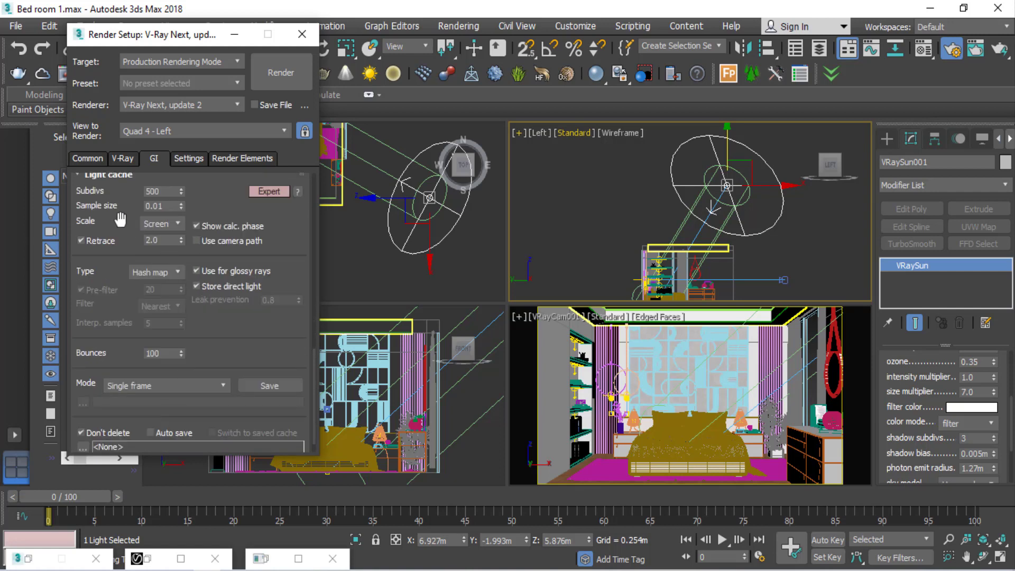
{"action": "scroll", "coordinate": [172, 263], "scroll_direction": "up", "scroll_amount": 1}
{"action": "double_click", "coordinate": [166, 216]}
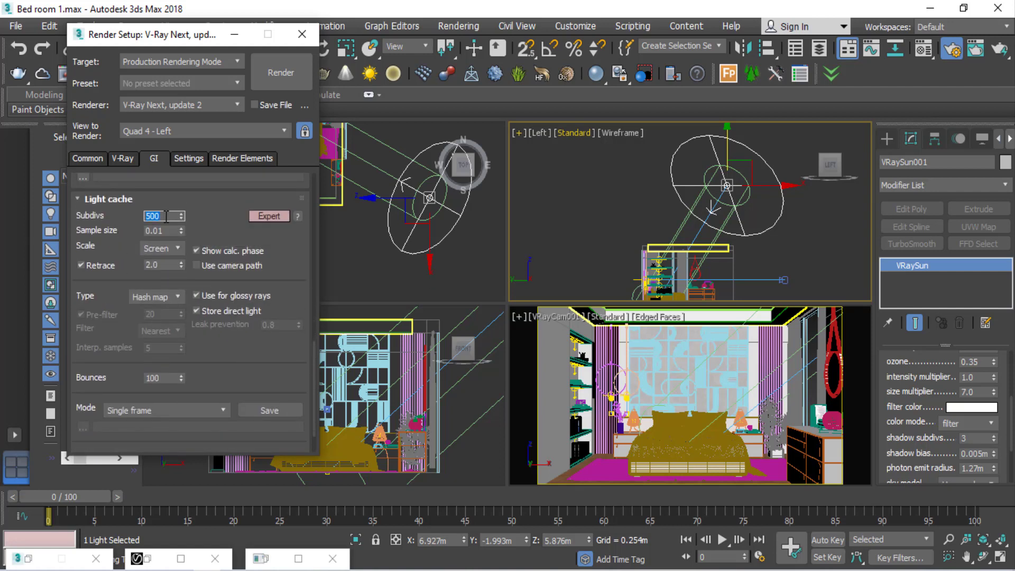
{"action": "type", "text": "122"}
{"action": "key", "text": "BackSpace"}
{"action": "type", "text": "00"}
{"action": "left_click_drag", "start_coordinate": [230, 214], "coordinate": [229, 211]}
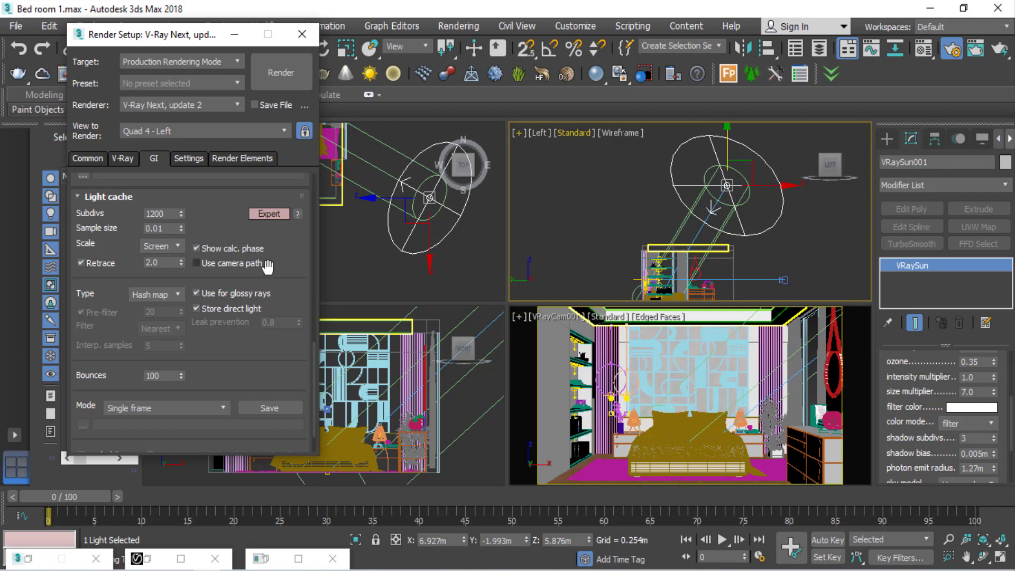
{"action": "scroll", "coordinate": [226, 285], "scroll_direction": "up", "scroll_amount": 5}
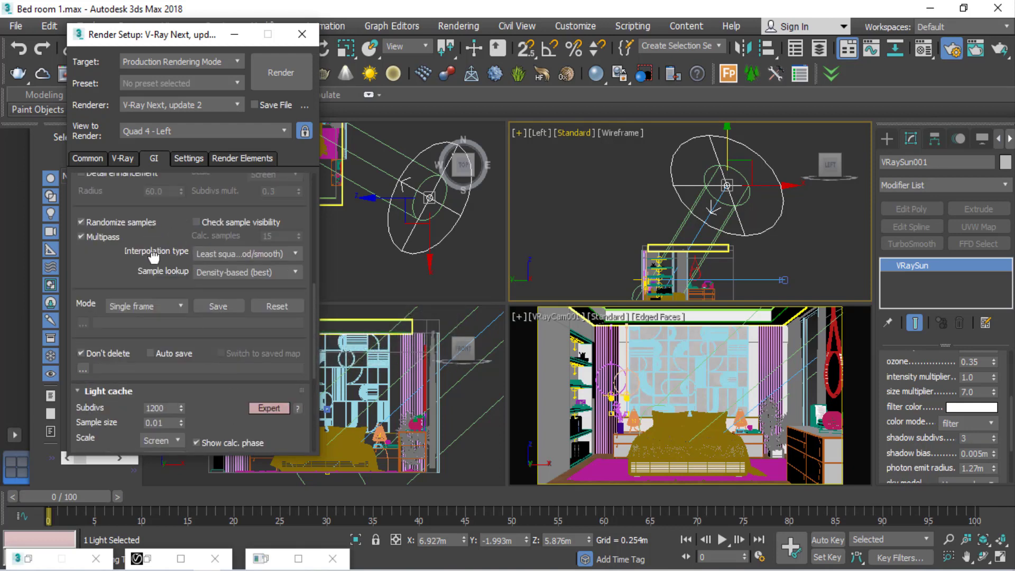
{"action": "scroll", "coordinate": [180, 344], "scroll_direction": "up", "scroll_amount": 3}
{"action": "scroll", "coordinate": [172, 369], "scroll_direction": "up", "scroll_amount": 2}
{"action": "scroll", "coordinate": [172, 369], "scroll_direction": "down", "scroll_amount": 7}
{"action": "scroll", "coordinate": [171, 370], "scroll_direction": "down", "scroll_amount": 2}
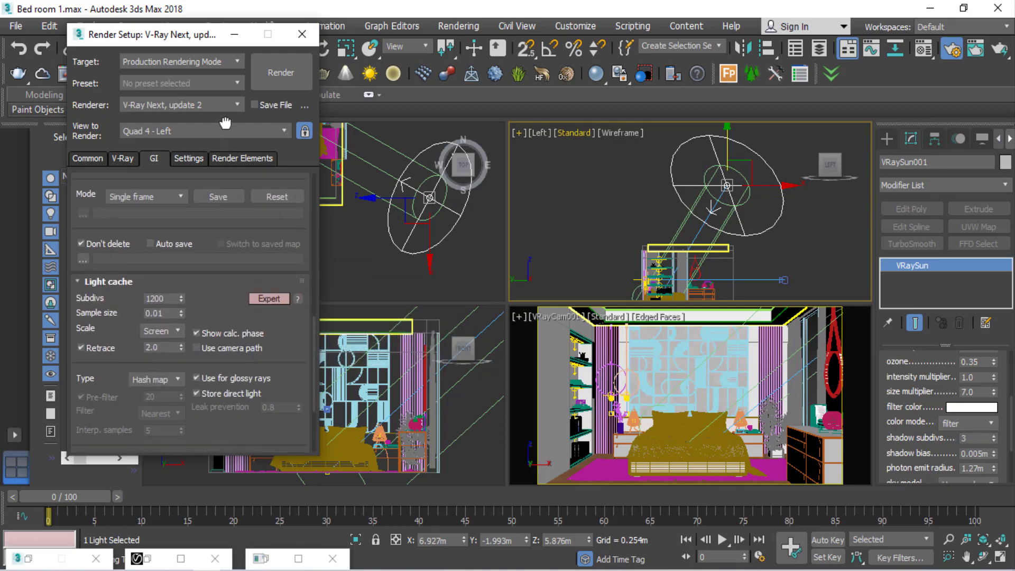
{"action": "scroll", "coordinate": [174, 369], "scroll_direction": "up", "scroll_amount": 10}
{"action": "scroll", "coordinate": [180, 285], "scroll_direction": "up", "scroll_amount": 1}
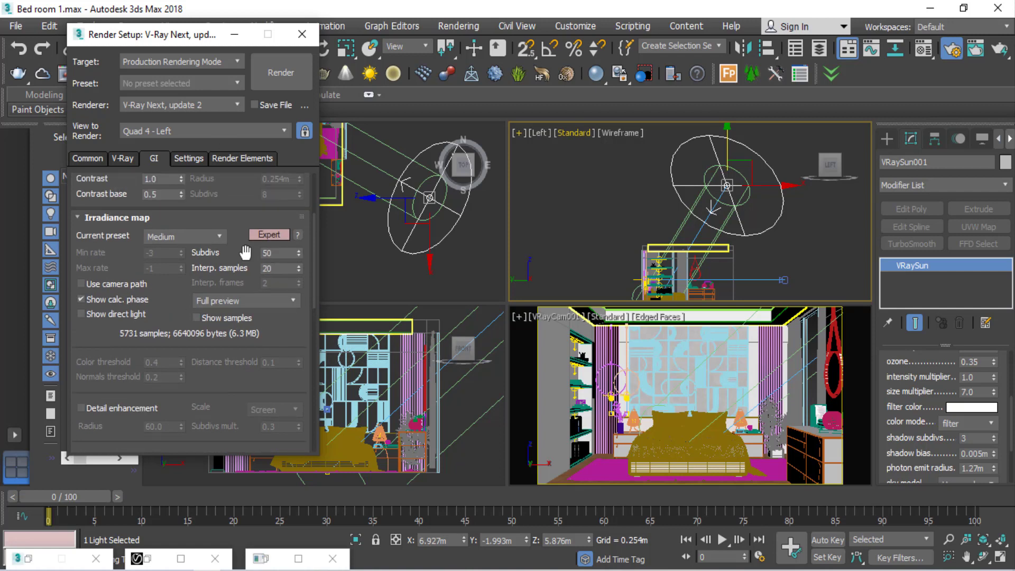
Step: Set the Irradiance map's Subdivs to 70 and Interp. samples to 30
{"action": "double_click", "coordinate": [267, 252]}
{"action": "type", "text": "70"}
{"action": "double_click", "coordinate": [282, 268]}
{"action": "type", "text": "30"}
{"action": "scroll", "coordinate": [239, 251], "scroll_direction": "down", "scroll_amount": 1}
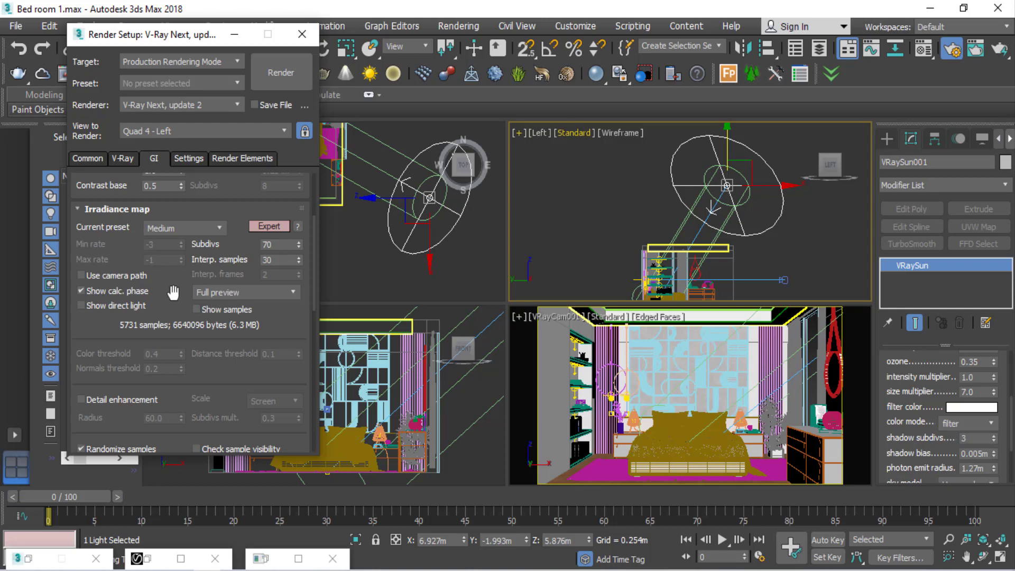
{"action": "left_click_drag", "start_coordinate": [174, 293], "coordinate": [179, 324]}
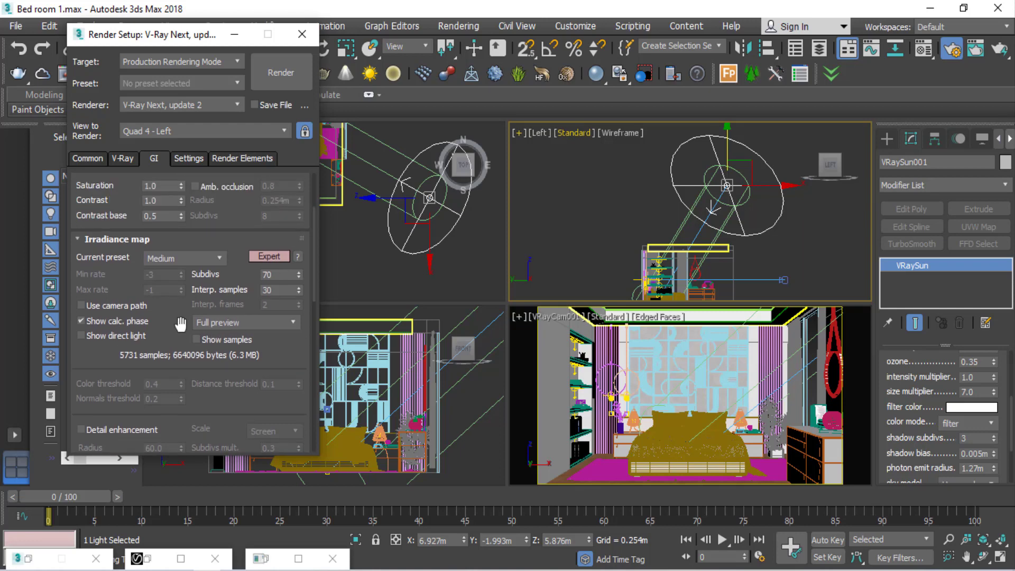
{"action": "scroll", "coordinate": [169, 333], "scroll_direction": "down", "scroll_amount": 3}
{"action": "scroll", "coordinate": [229, 253], "scroll_direction": "up", "scroll_amount": 5}
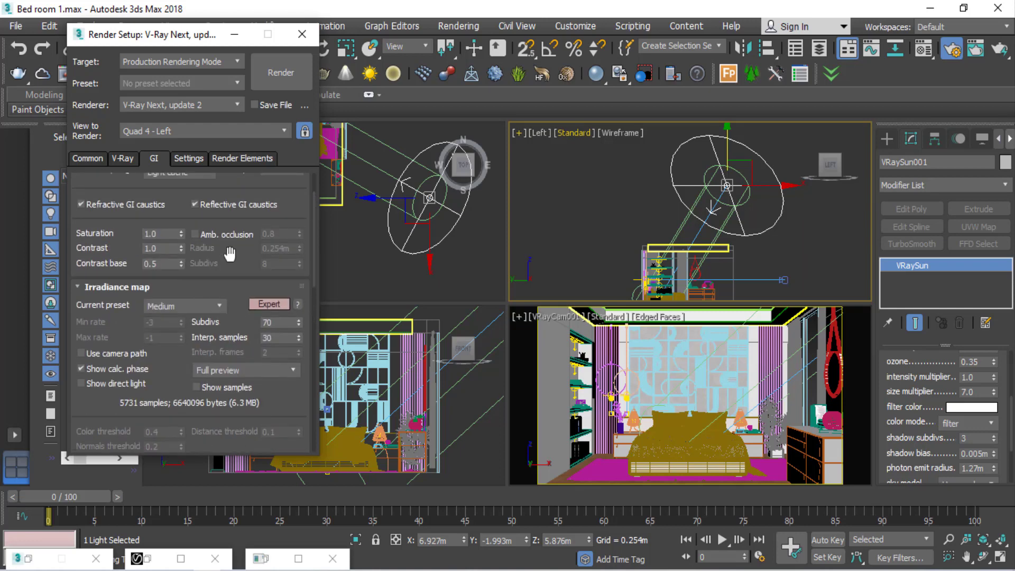
{"action": "scroll", "coordinate": [230, 190], "scroll_direction": "up", "scroll_amount": 5}
Step: Confirm the bucket sequence stays Top->Bottom in Settings, then bring up the empty Render Elements list
{"action": "left_click", "coordinate": [190, 159]}
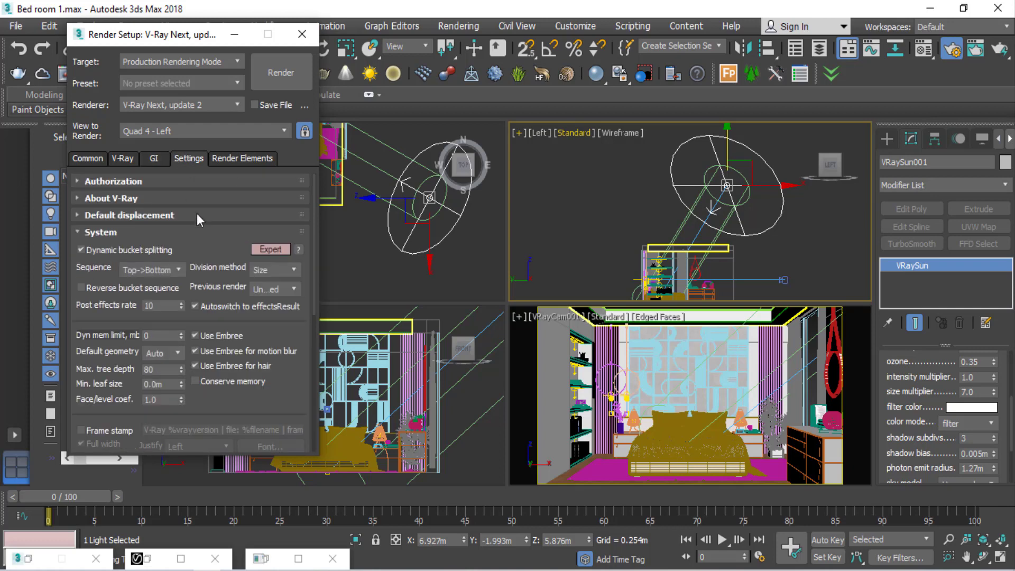
{"action": "left_click", "coordinate": [176, 270]}
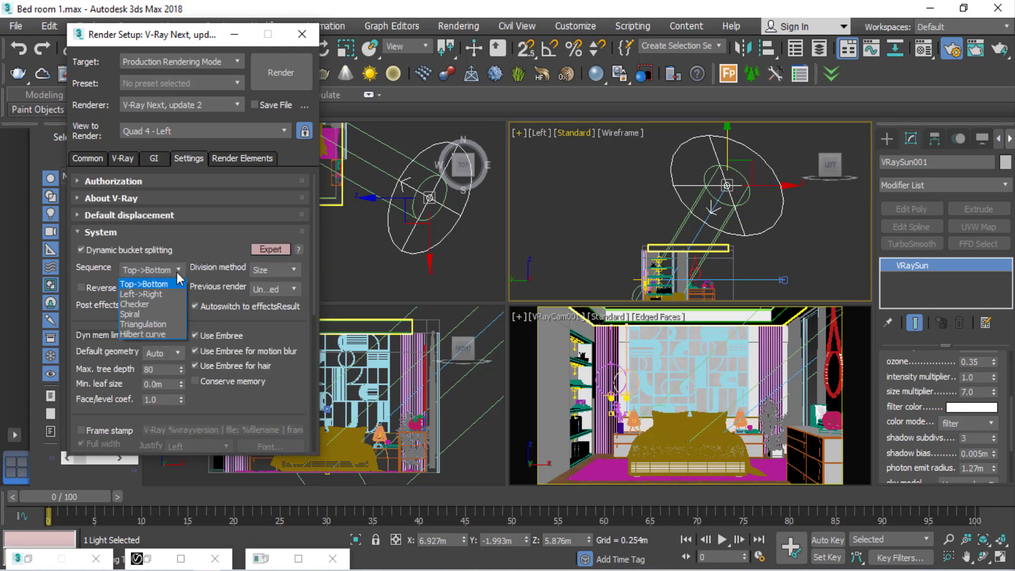
{"action": "scroll", "coordinate": [275, 296], "scroll_direction": "down", "scroll_amount": 2}
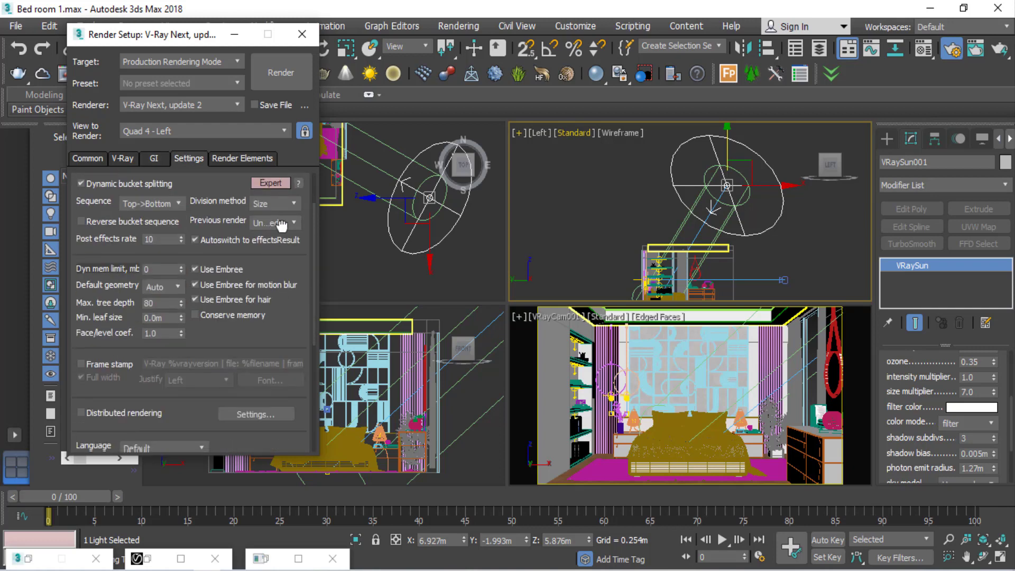
{"action": "scroll", "coordinate": [291, 227], "scroll_direction": "down", "scroll_amount": 3}
{"action": "scroll", "coordinate": [298, 205], "scroll_direction": "up", "scroll_amount": 5}
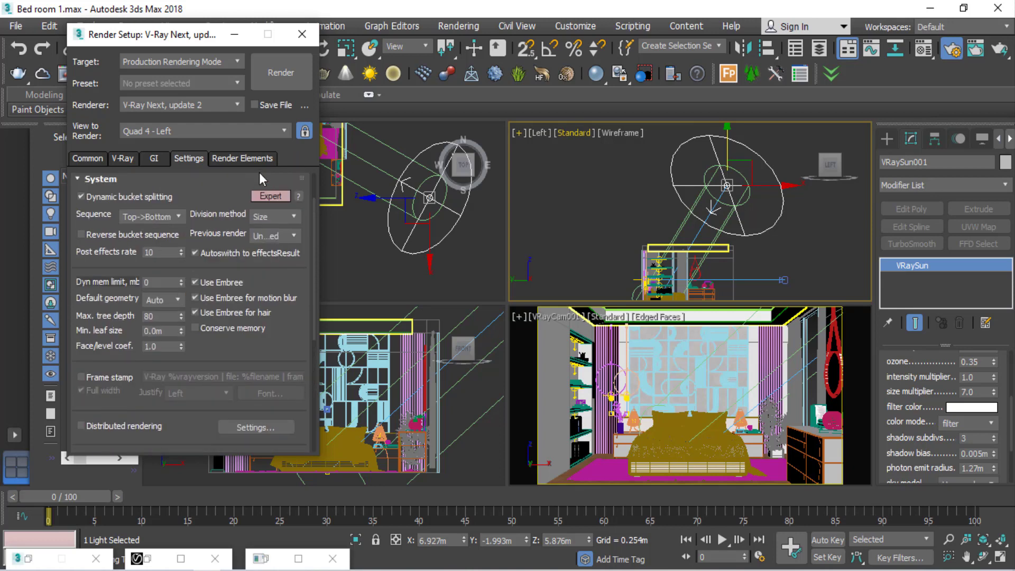
{"action": "left_click", "coordinate": [231, 160]}
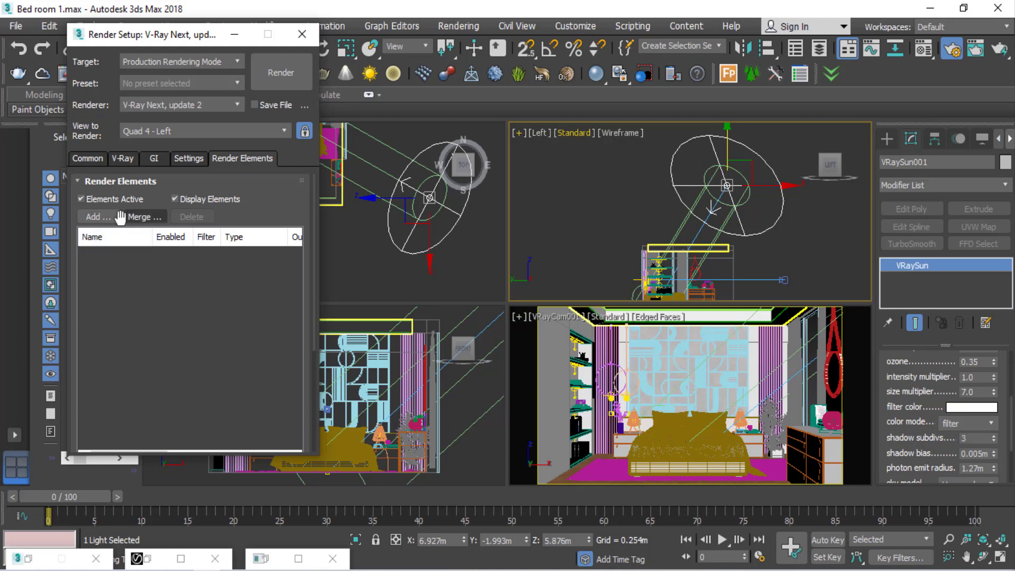
Step: In the element chooser, select VRayReflection, VRayRefraction, VRayShadows and VRayWireColor
{"action": "left_click", "coordinate": [99, 221]}
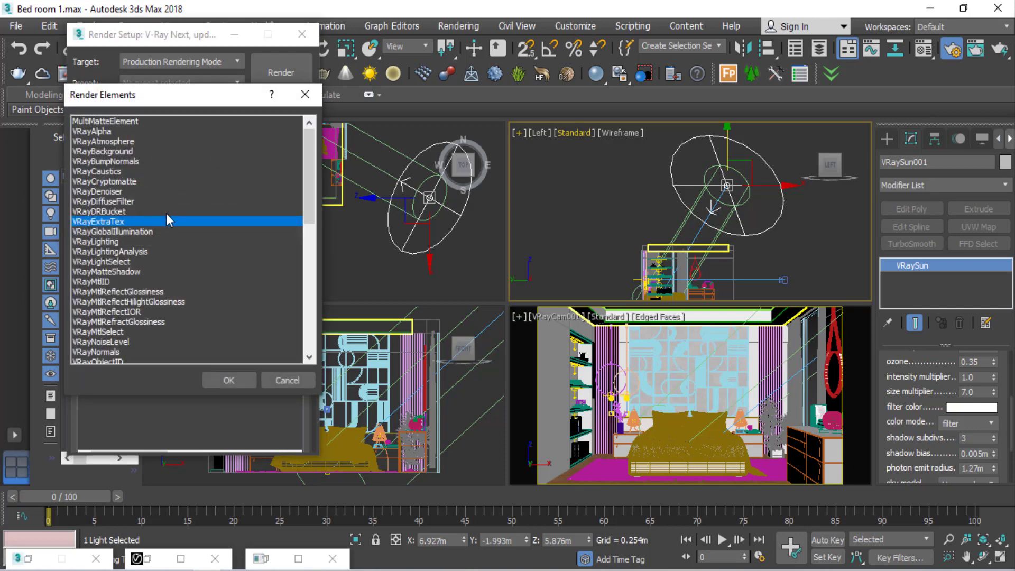
{"action": "left_click", "coordinate": [113, 192]}
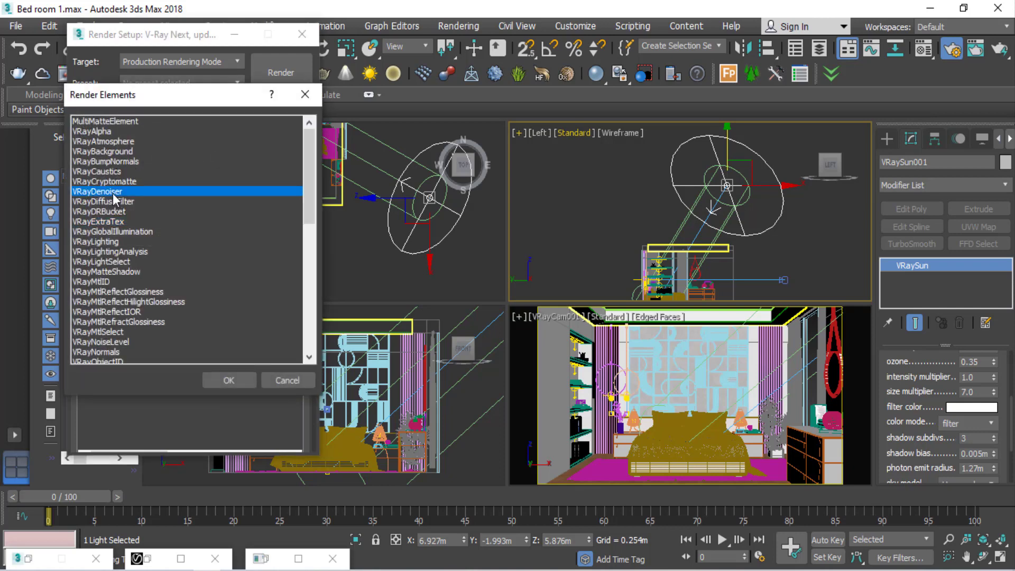
{"action": "mouse_move", "coordinate": [312, 158]}
{"action": "left_mouse_down"}
{"action": "mouse_move", "coordinate": [316, 205]}
{"action": "mouse_move", "coordinate": [311, 184]}
{"action": "left_mouse_up"}
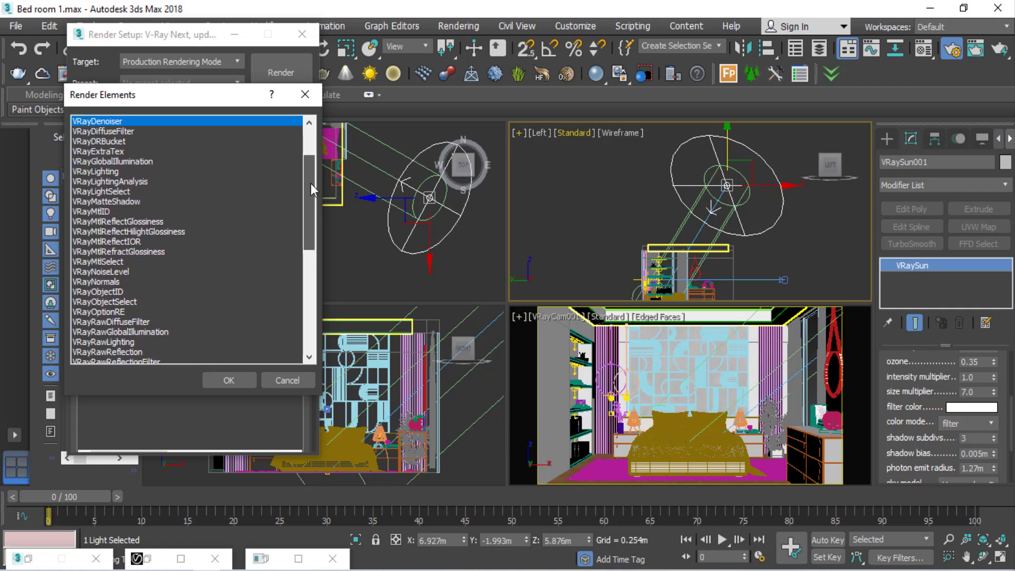
{"action": "left_click", "coordinate": [103, 172], "text": "ctrl"}
{"action": "left_click_drag", "start_coordinate": [309, 208], "coordinate": [312, 228]}
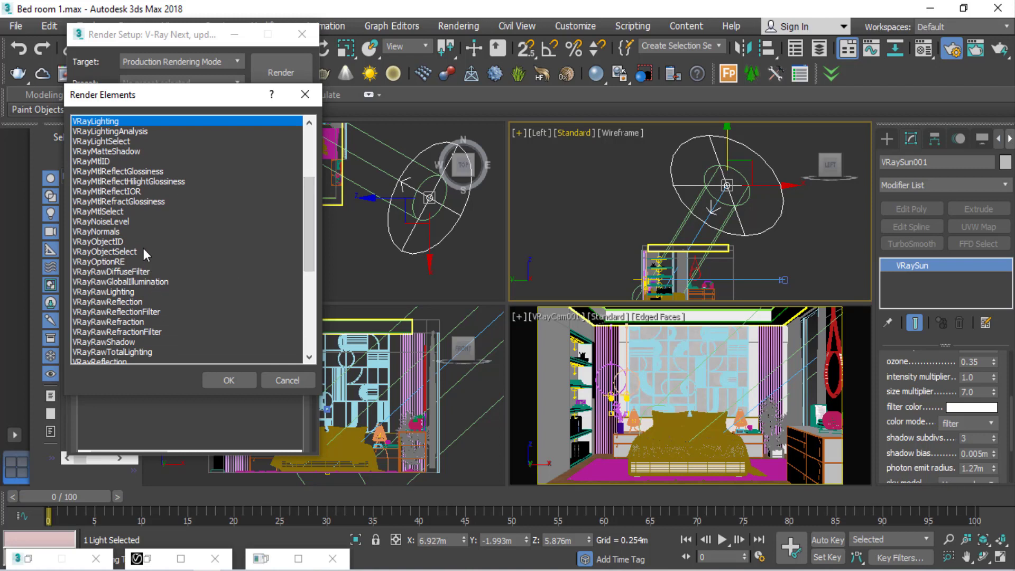
{"action": "mouse_move", "coordinate": [309, 229]}
{"action": "left_mouse_down"}
{"action": "mouse_move", "coordinate": [310, 248]}
{"action": "mouse_move", "coordinate": [295, 256]}
{"action": "left_mouse_up"}
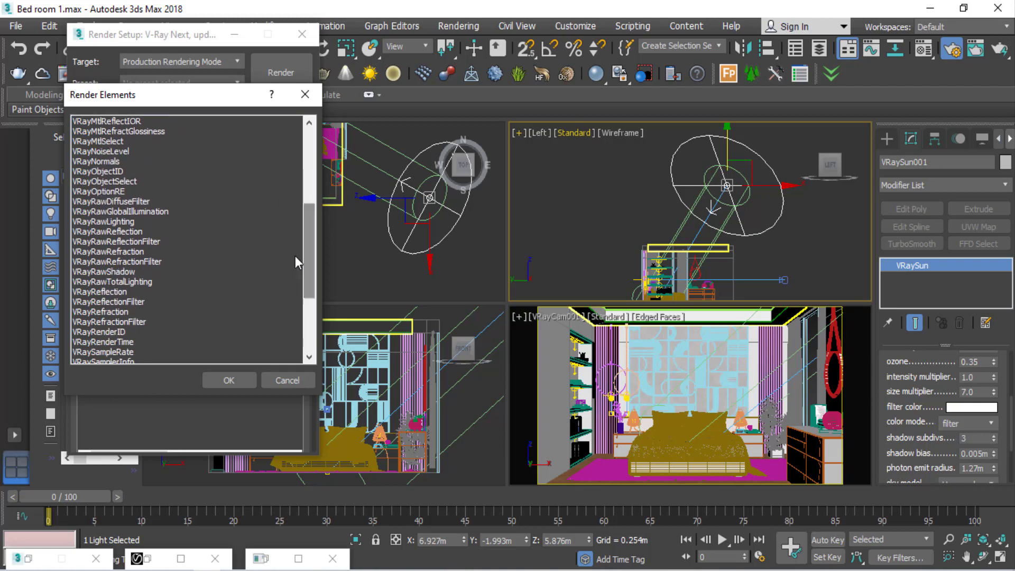
{"action": "left_click", "coordinate": [122, 292]}
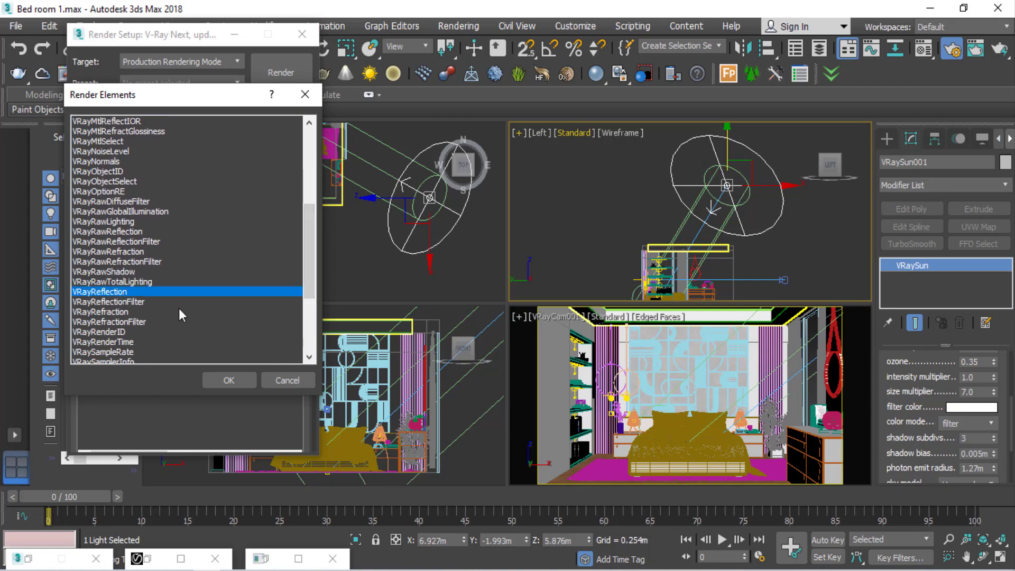
{"action": "left_click", "coordinate": [119, 312], "text": "ctrl"}
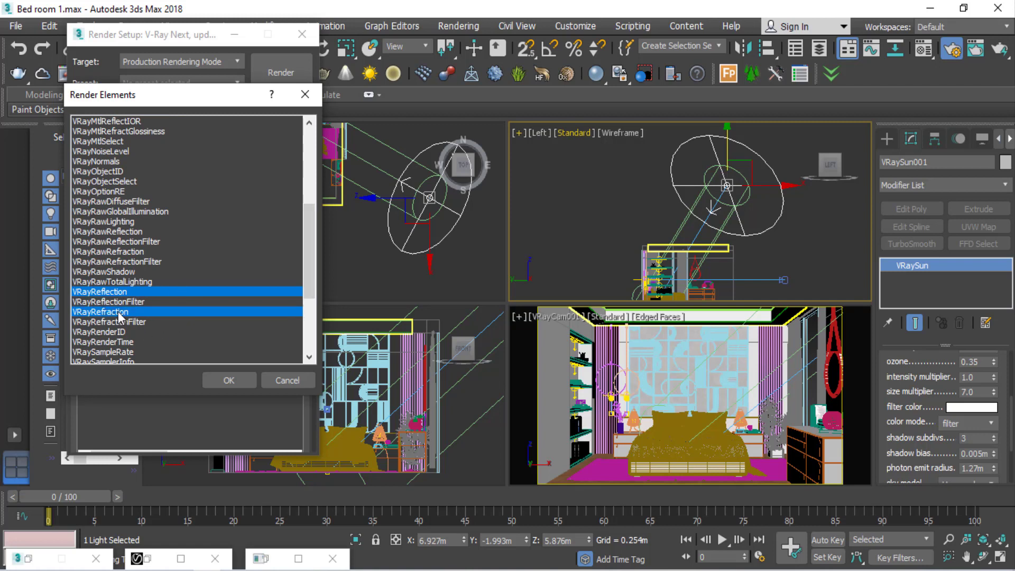
{"action": "left_click_drag", "start_coordinate": [311, 252], "coordinate": [313, 317]}
{"action": "left_click", "coordinate": [173, 301], "text": "ctrl"}
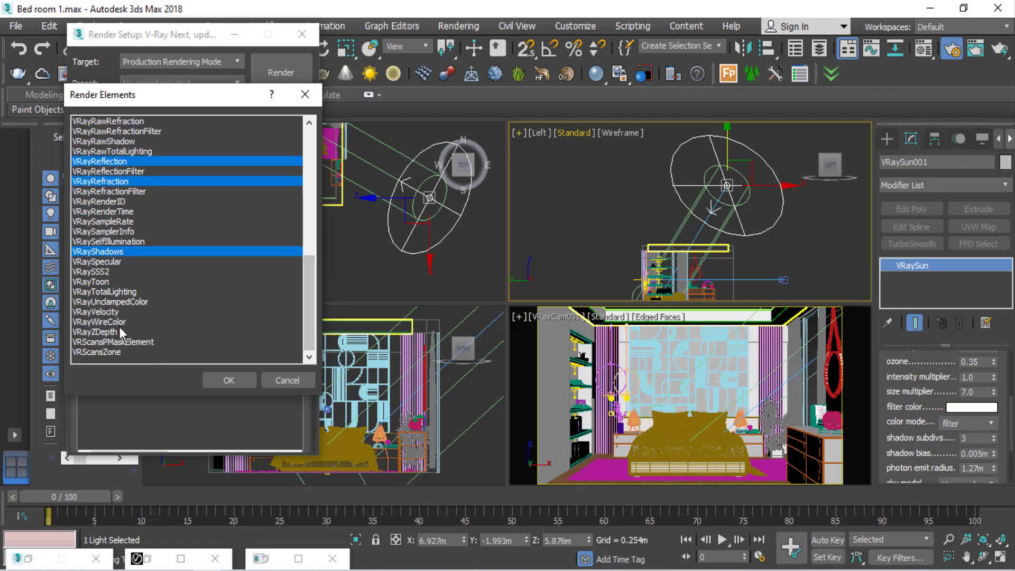
{"action": "left_click", "coordinate": [112, 321], "text": "ctrl"}
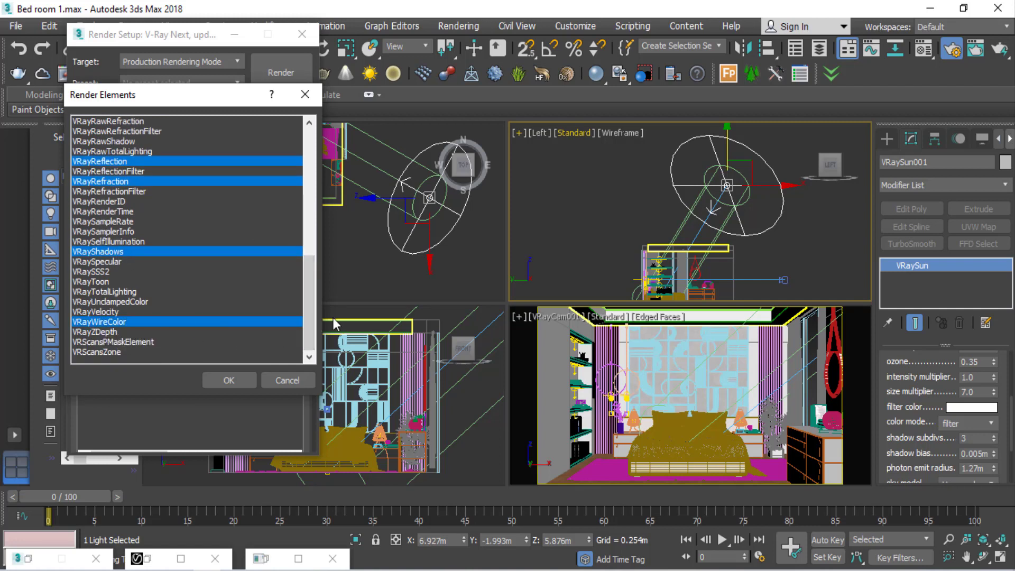
Step: Add the chosen V-Ray render elements to Render Setup and deselect the wire colour element
{"action": "left_click", "coordinate": [226, 381]}
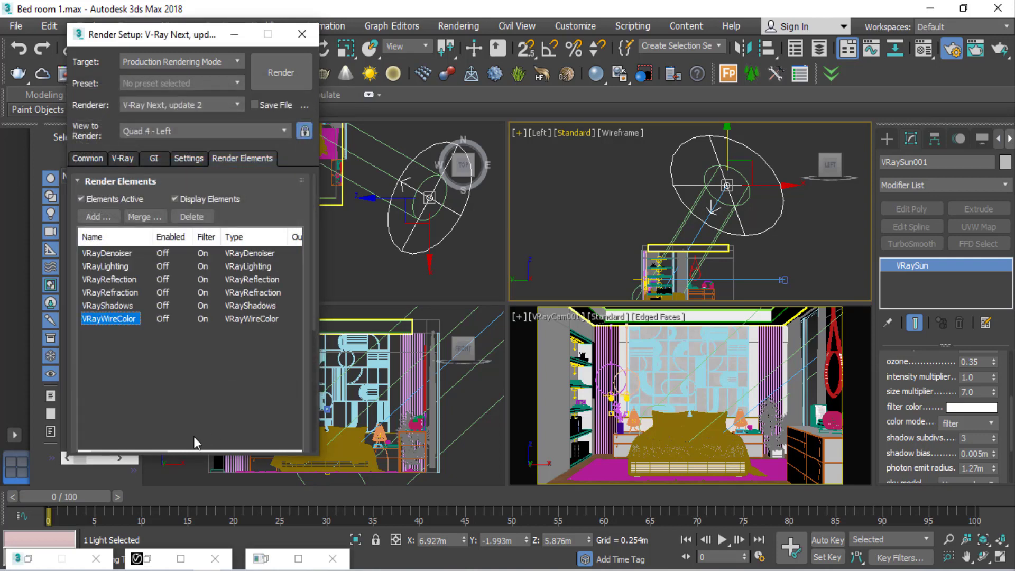
{"action": "left_click", "coordinate": [178, 404]}
Step: Review the Common render parameters with 1920×1080 output, repositioning the Render Setup window
{"action": "left_click", "coordinate": [86, 157]}
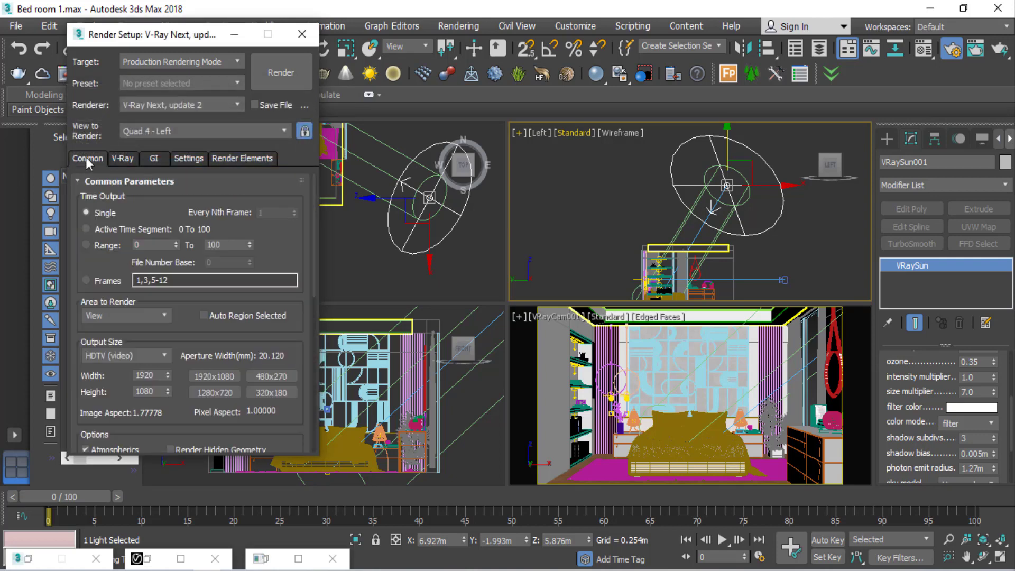
{"action": "scroll", "coordinate": [288, 222], "scroll_direction": "down", "scroll_amount": 2}
{"action": "scroll", "coordinate": [297, 180], "scroll_direction": "down", "scroll_amount": 2}
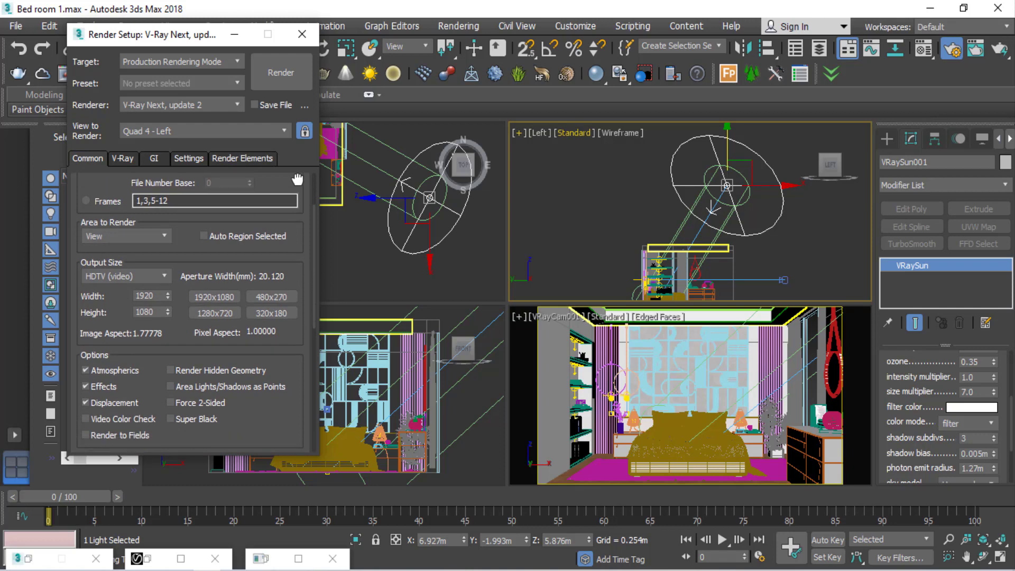
{"action": "scroll", "coordinate": [297, 179], "scroll_direction": "down", "scroll_amount": 3}
{"action": "scroll", "coordinate": [294, 195], "scroll_direction": "down", "scroll_amount": 2}
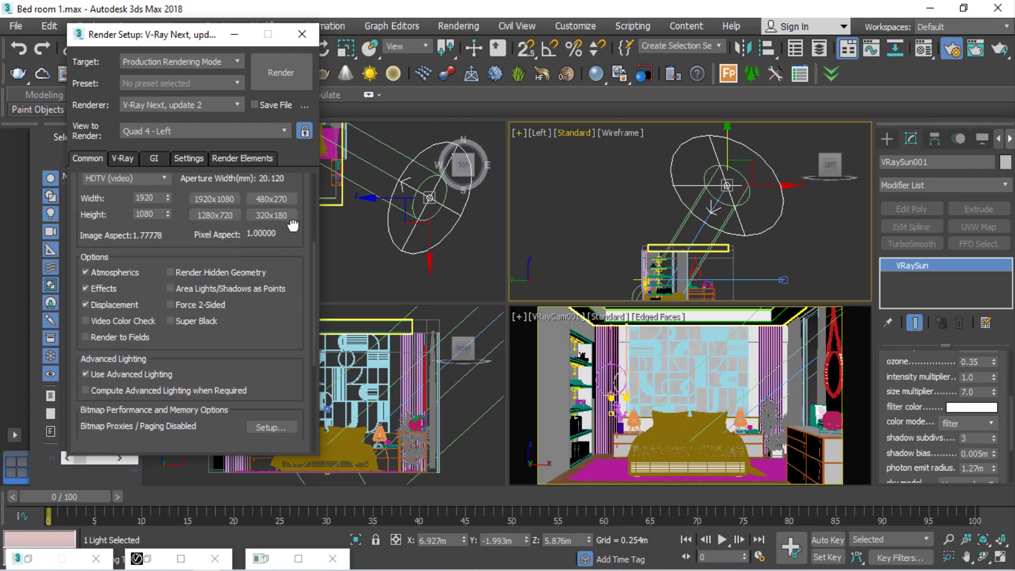
{"action": "scroll", "coordinate": [295, 200], "scroll_direction": "up", "scroll_amount": 6}
{"action": "scroll", "coordinate": [288, 216], "scroll_direction": "up", "scroll_amount": 1}
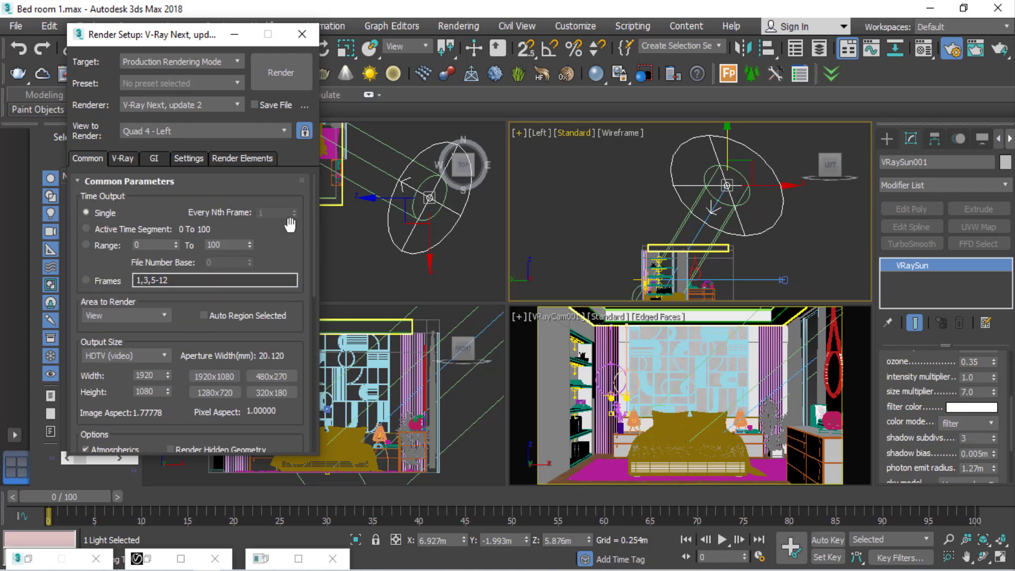
{"action": "left_click_drag", "start_coordinate": [174, 40], "coordinate": [139, 49]}
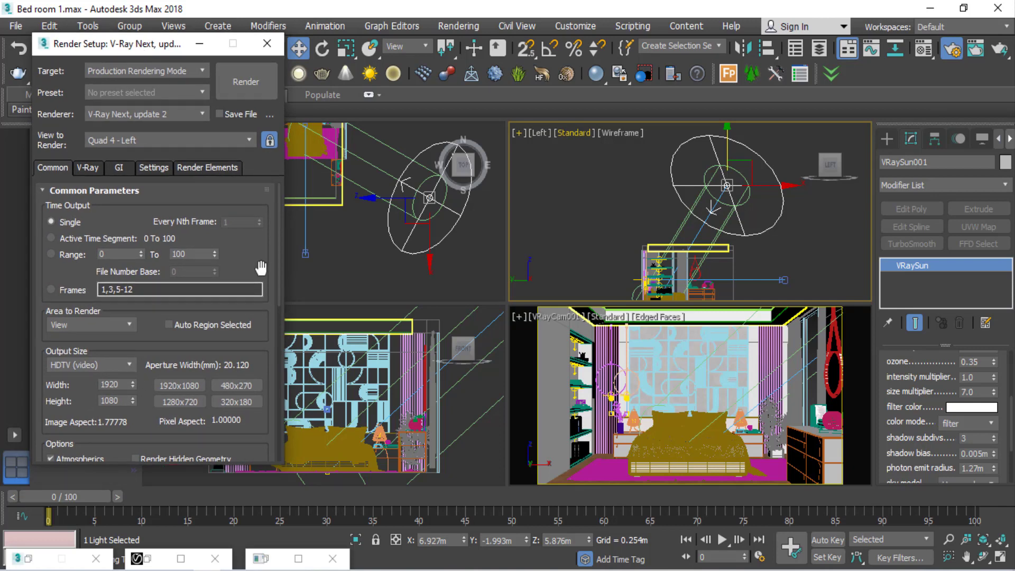
{"action": "scroll", "coordinate": [259, 265], "scroll_direction": "down", "scroll_amount": 1}
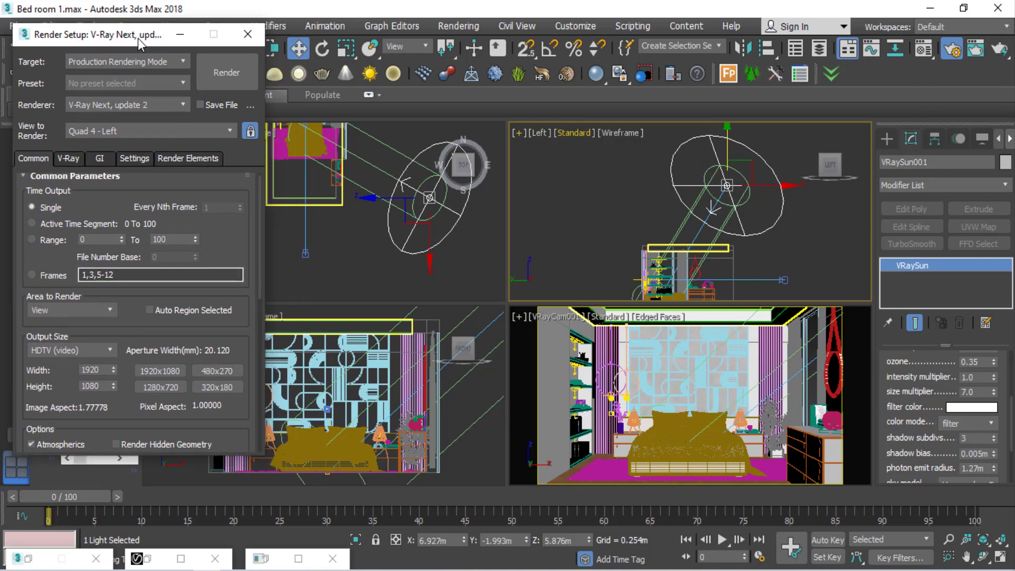
{"action": "left_click_drag", "start_coordinate": [144, 45], "coordinate": [137, 35]}
Step: Save the bedroom scene file with Ctrl+S
{"action": "left_click", "coordinate": [15, 24]}
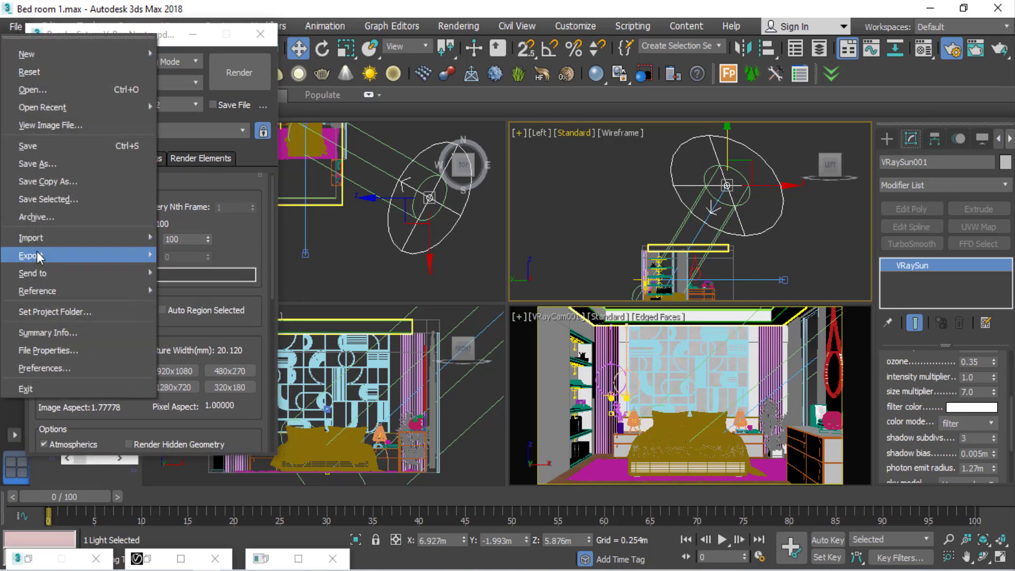
{"action": "left_click", "coordinate": [42, 150]}
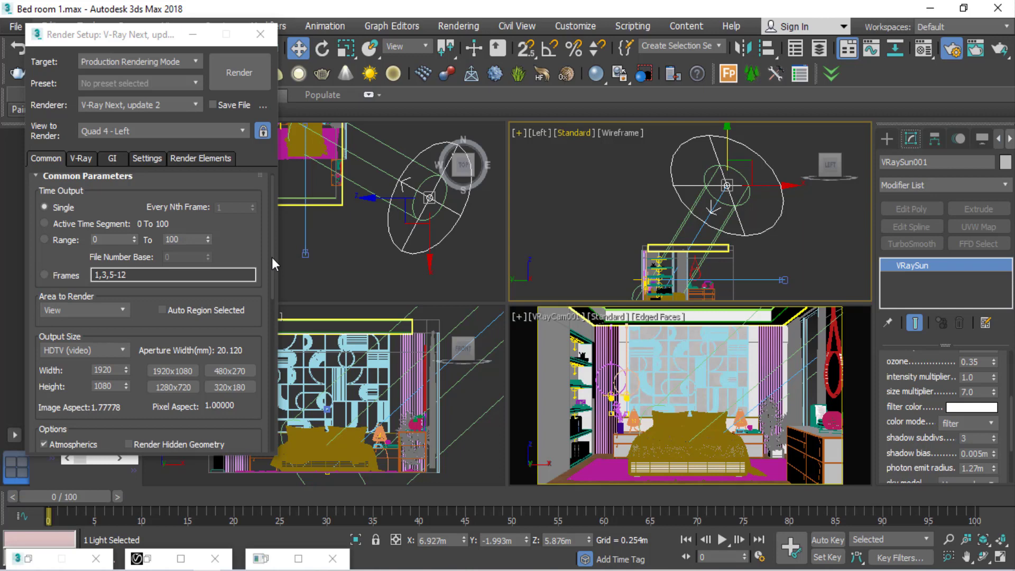
{"action": "key", "text": "ctrl+s"}
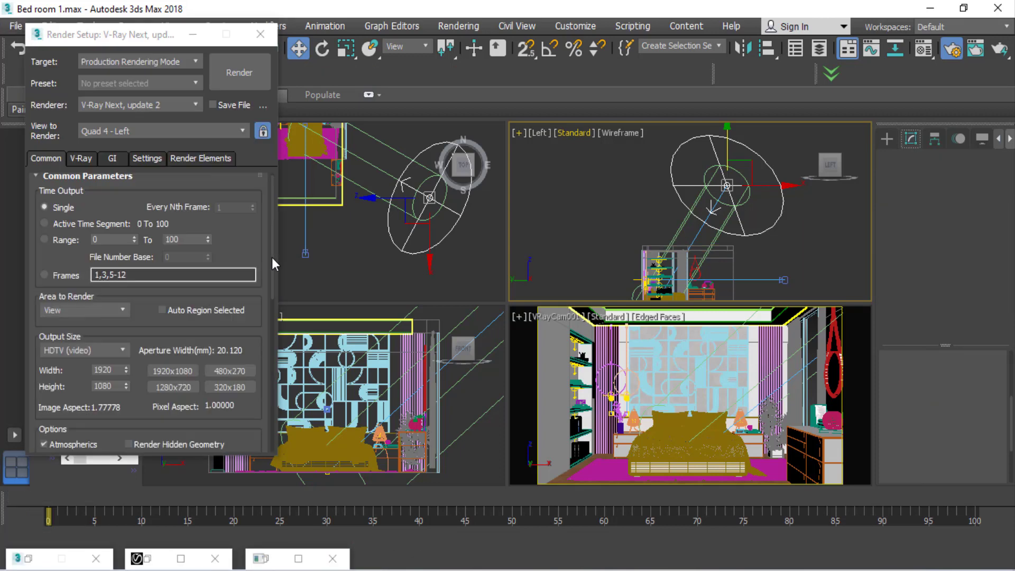
{"action": "left_click_drag", "start_coordinate": [143, 40], "coordinate": [129, 46]}
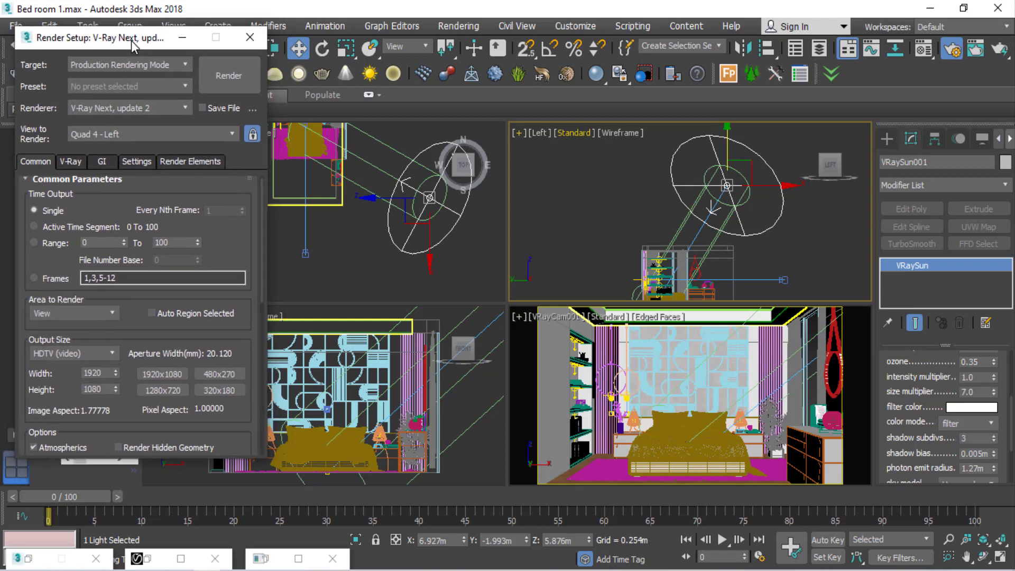
Step: Render the bedroom camera view with V-Ray until the frame buffer image completes
{"action": "left_click", "coordinate": [234, 83]}
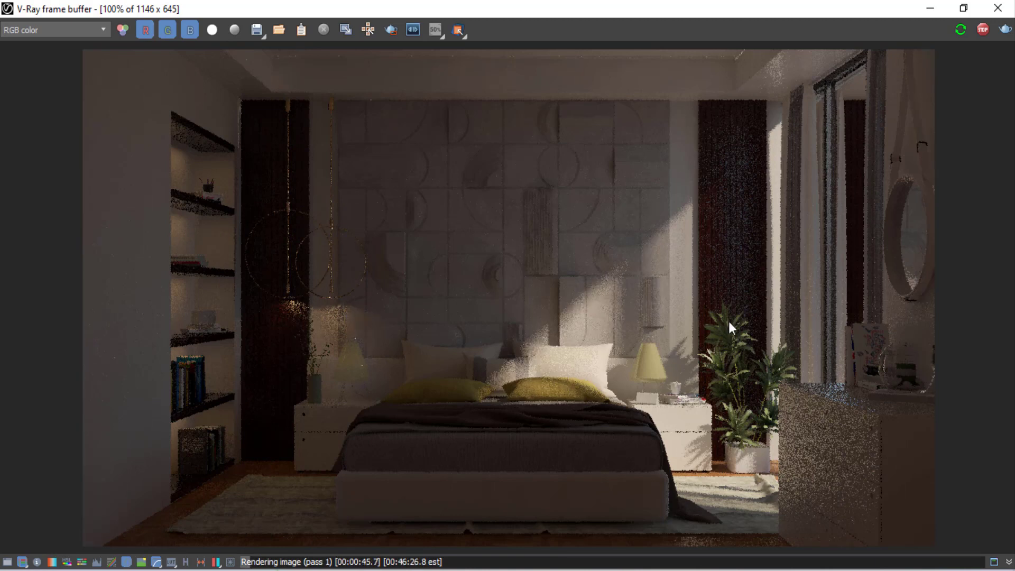
{"action": "left_click", "coordinate": [982, 29]}
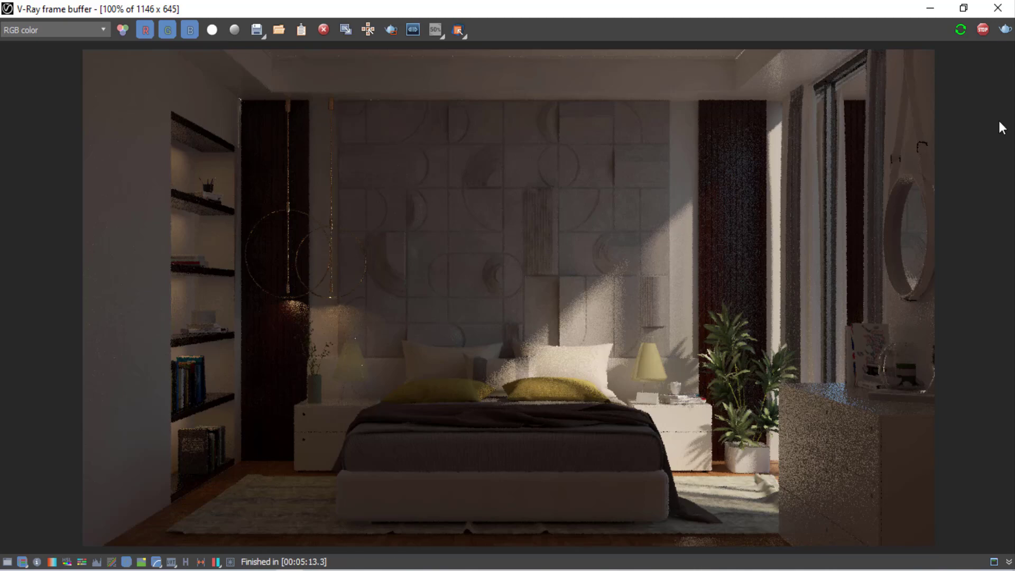